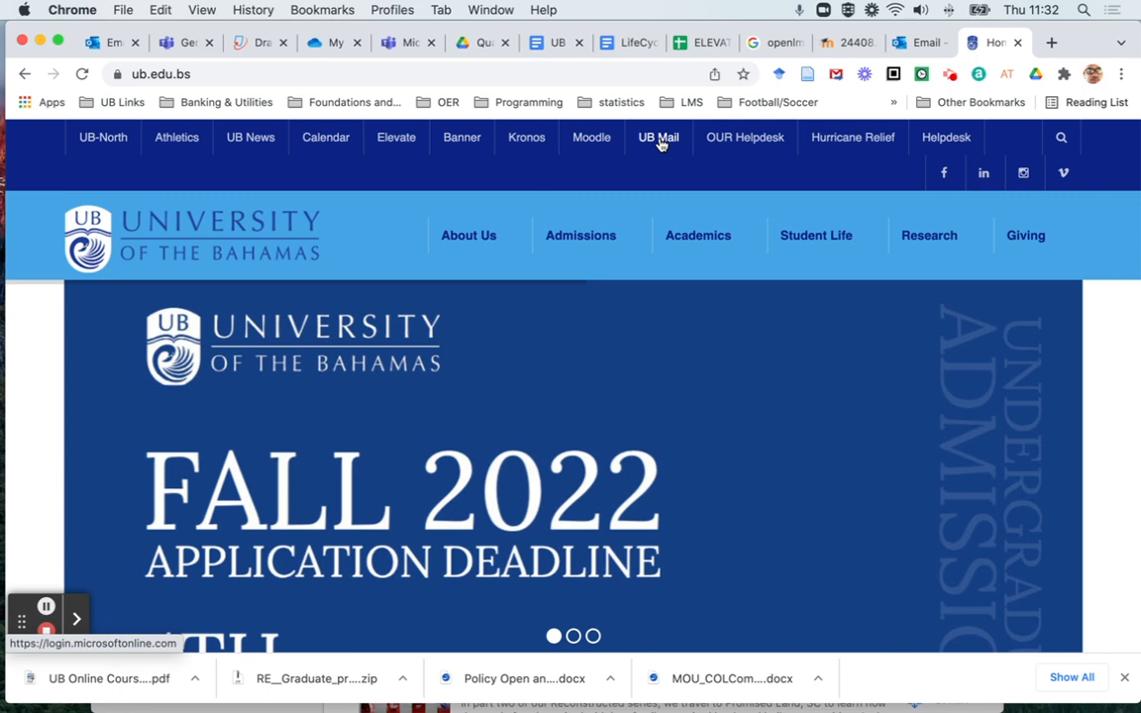
Open UB Mail from the university website and go from Outlook on the web to Microsoft Forms
{"action": "left_click", "coordinate": [658, 139]}
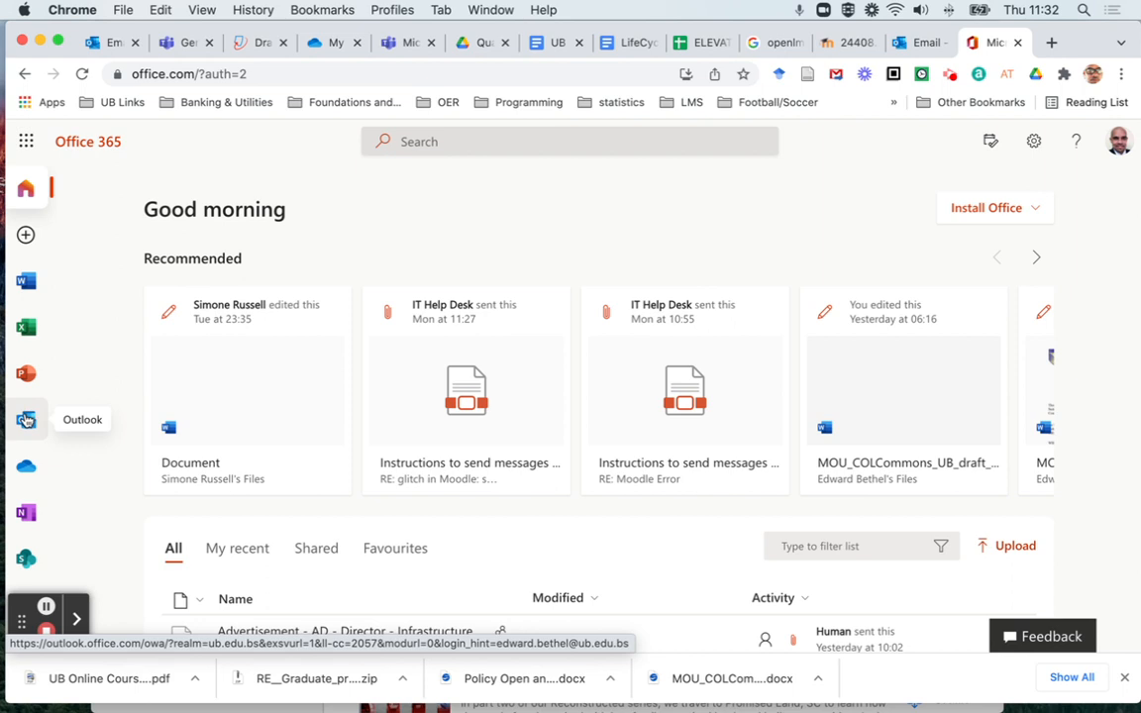
{"action": "left_click", "coordinate": [1017, 43]}
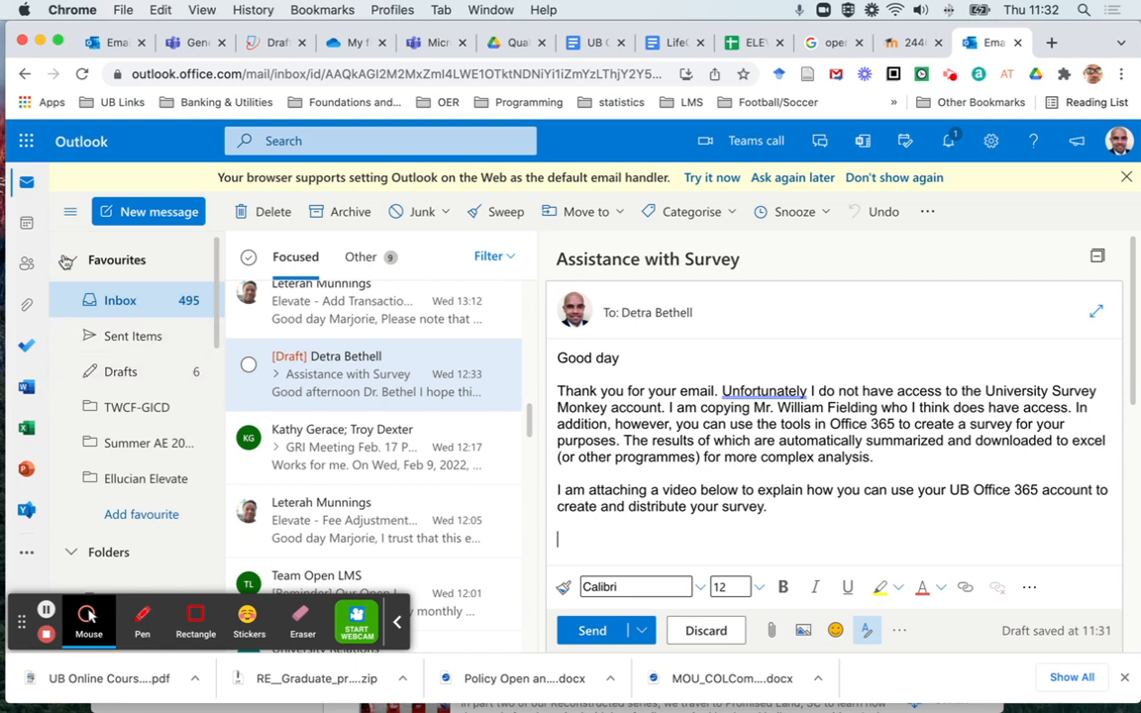
{"action": "left_click", "coordinate": [28, 142]}
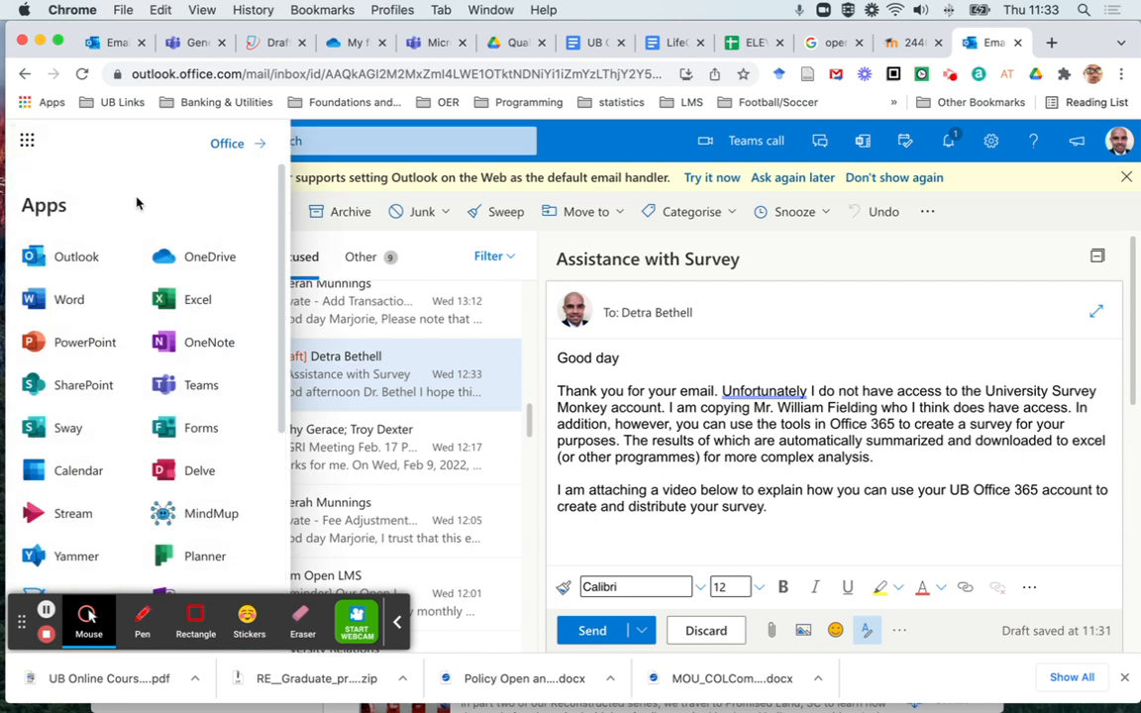
{"action": "left_click", "coordinate": [173, 431]}
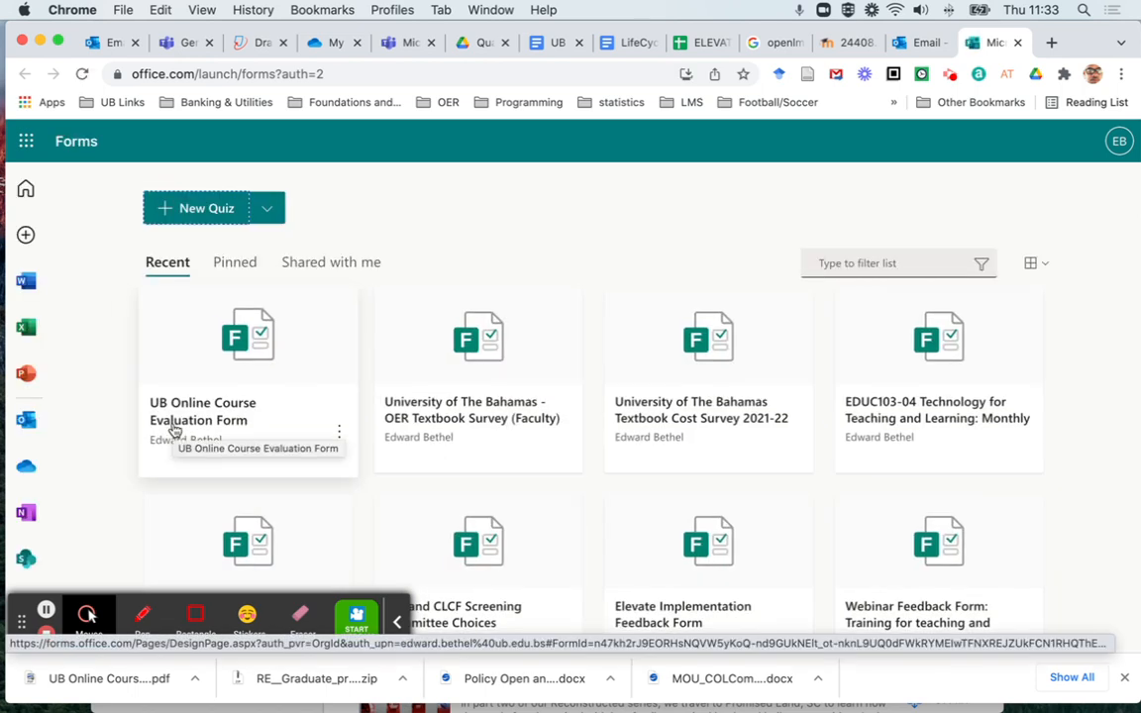
{"action": "left_click", "coordinate": [174, 430]}
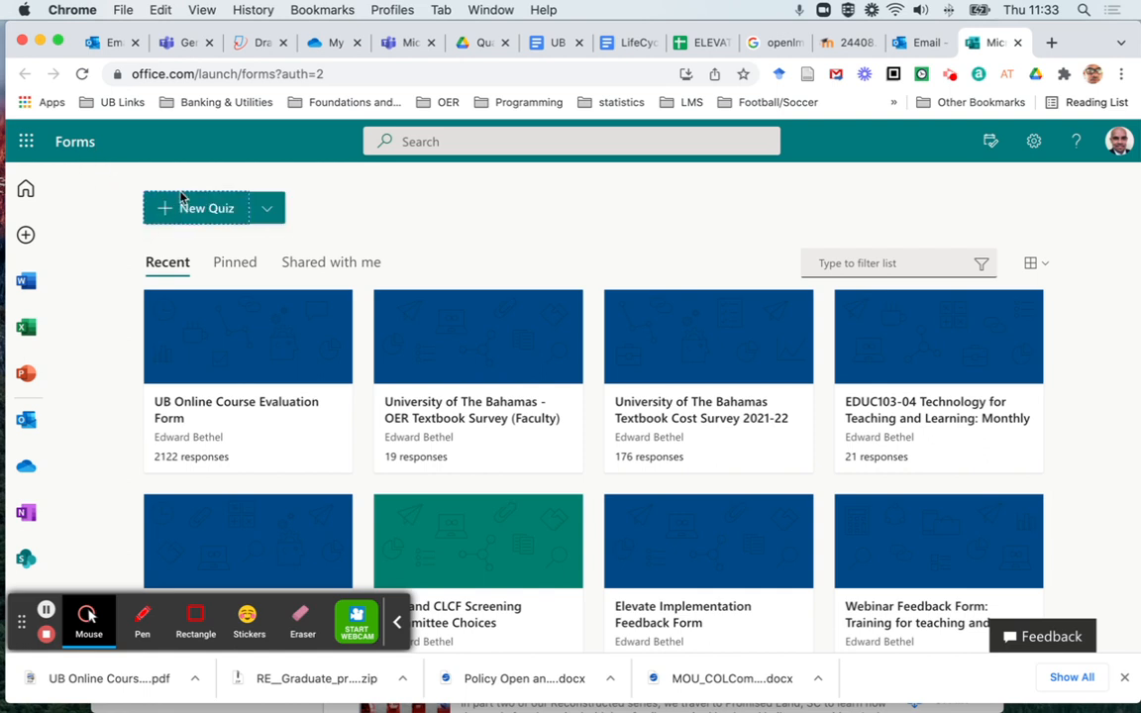
Create a new blank form, not a quiz, and title it "My Test Form"
{"action": "left_click", "coordinate": [269, 212]}
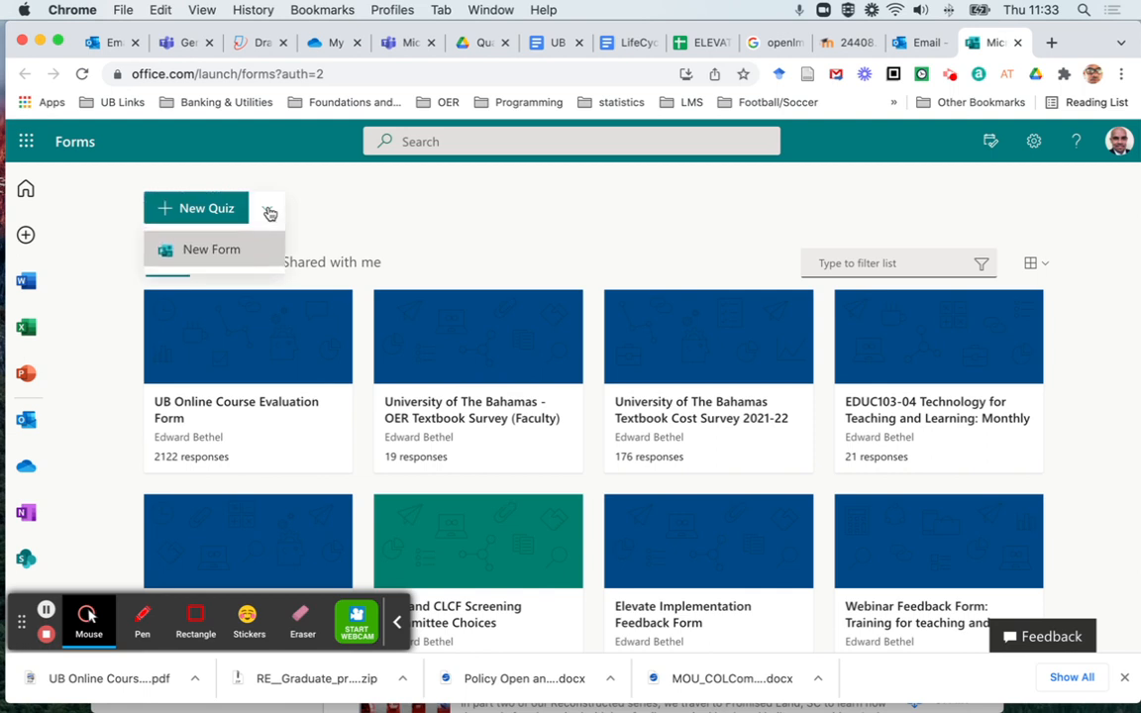
{"action": "left_click", "coordinate": [193, 252]}
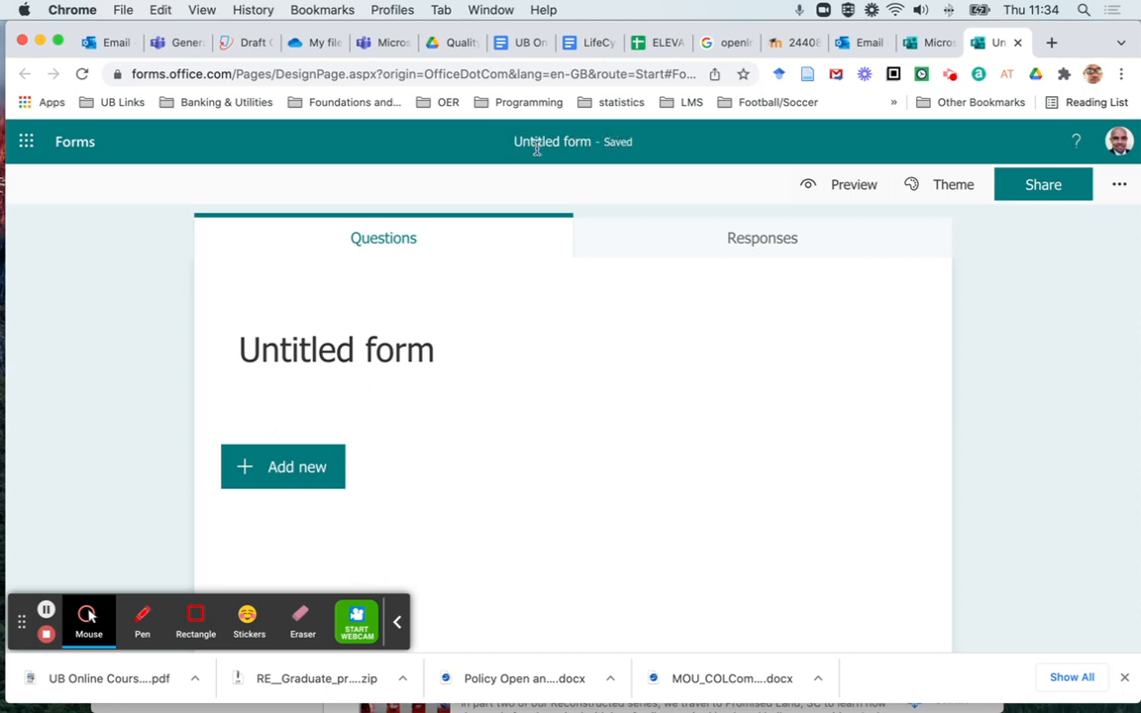
{"action": "left_click", "coordinate": [331, 351]}
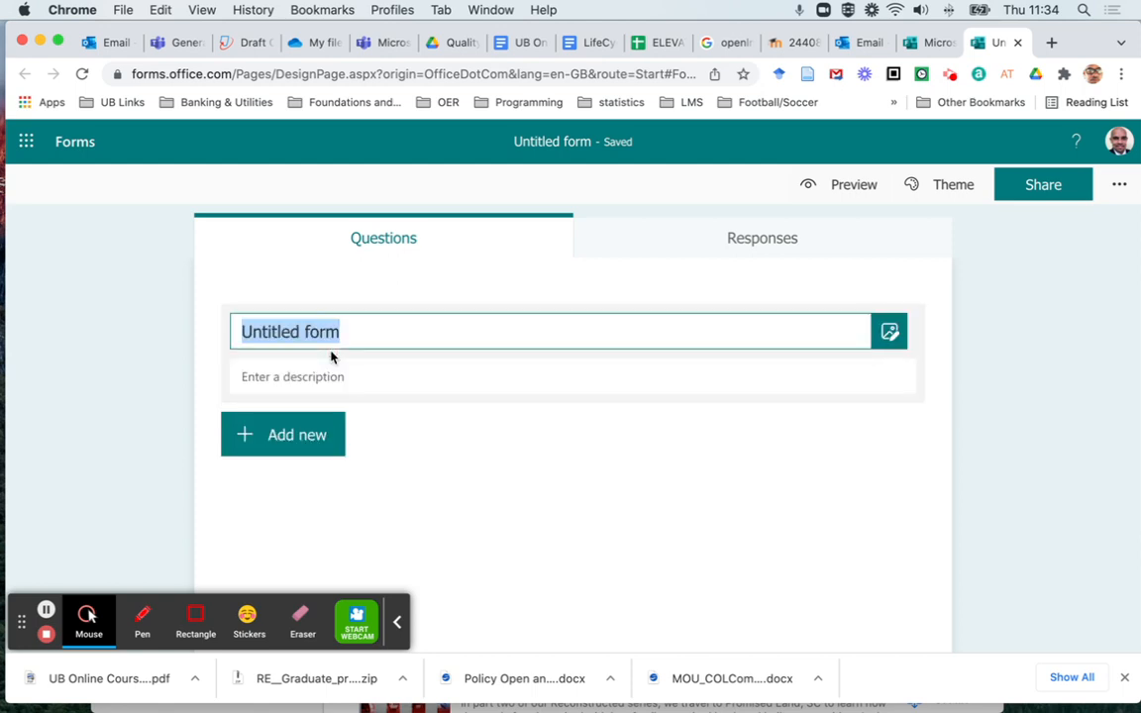
{"action": "type", "text": "My "}
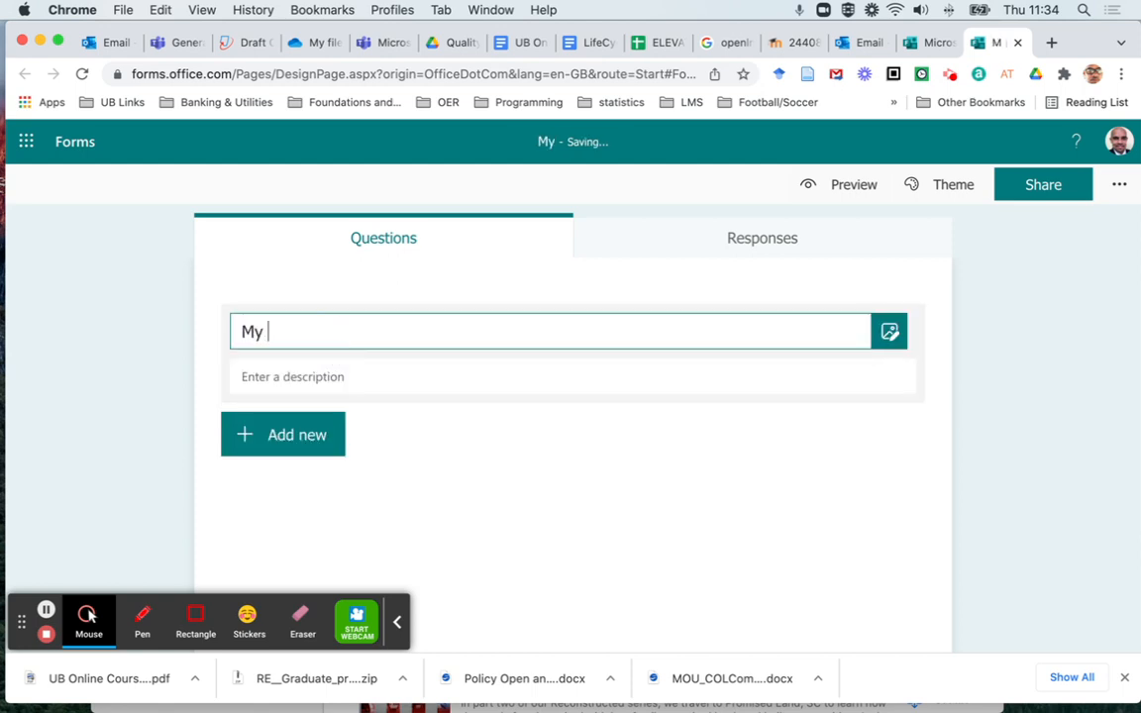
{"action": "type", "text": "Test Form"}
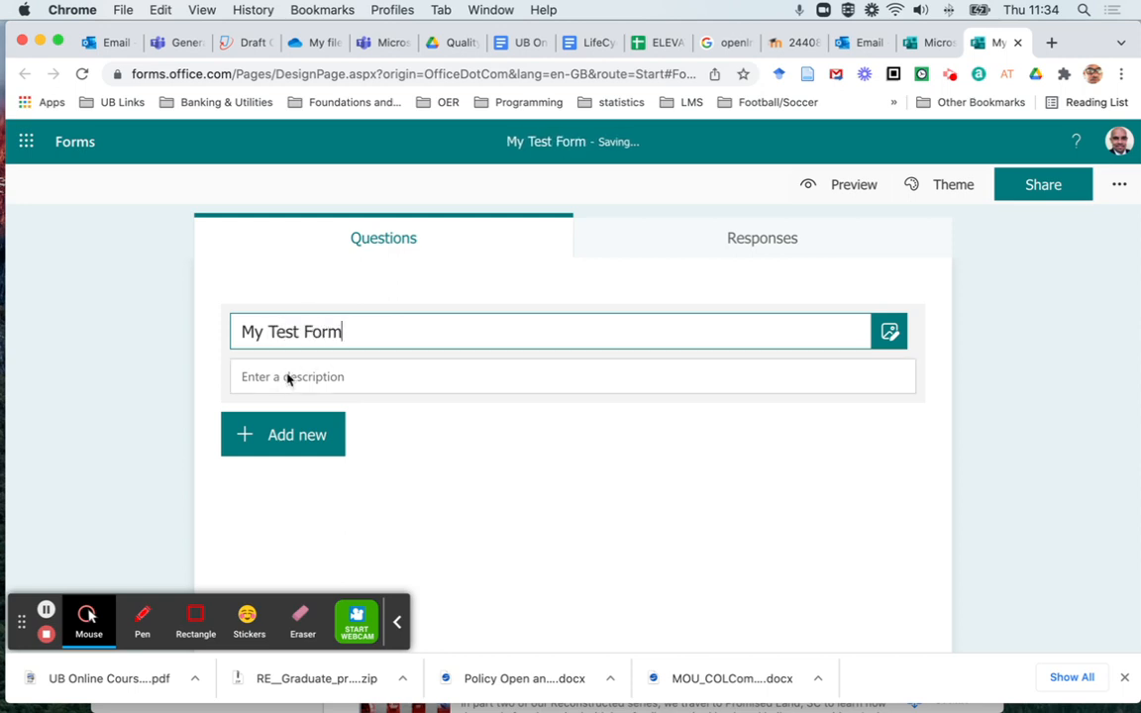
Enter the form description "Needs analysis to determine demand for new programme"
{"action": "left_click", "coordinate": [287, 375]}
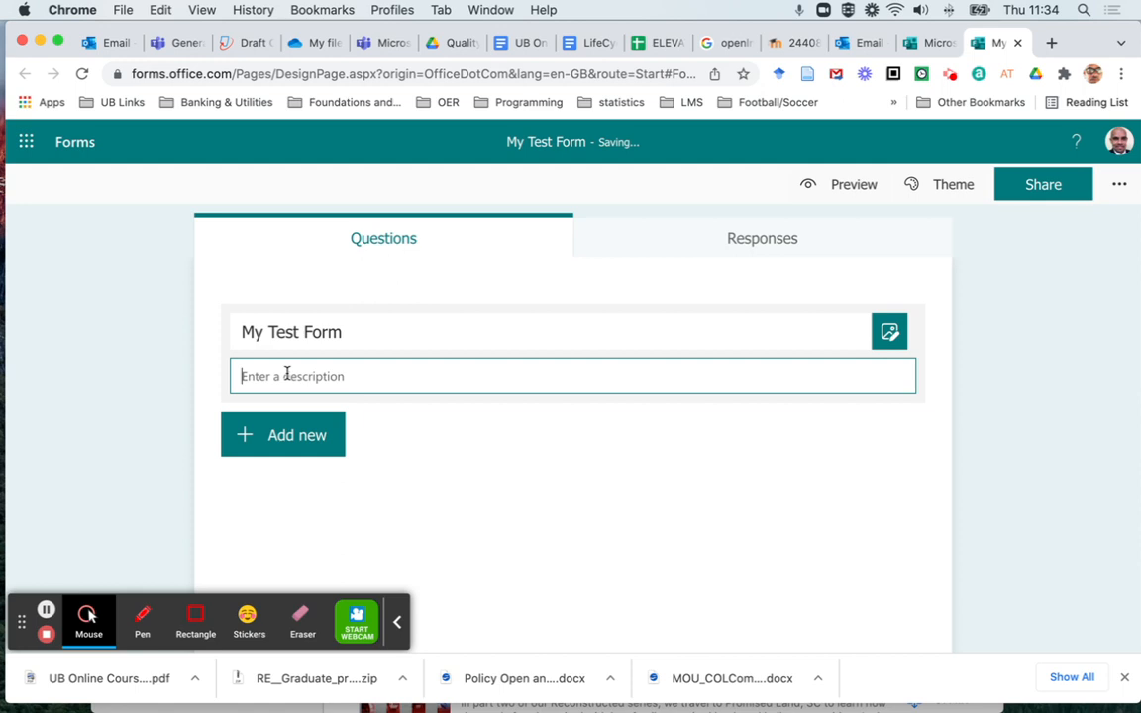
{"action": "type", "text": "Needs anal"}
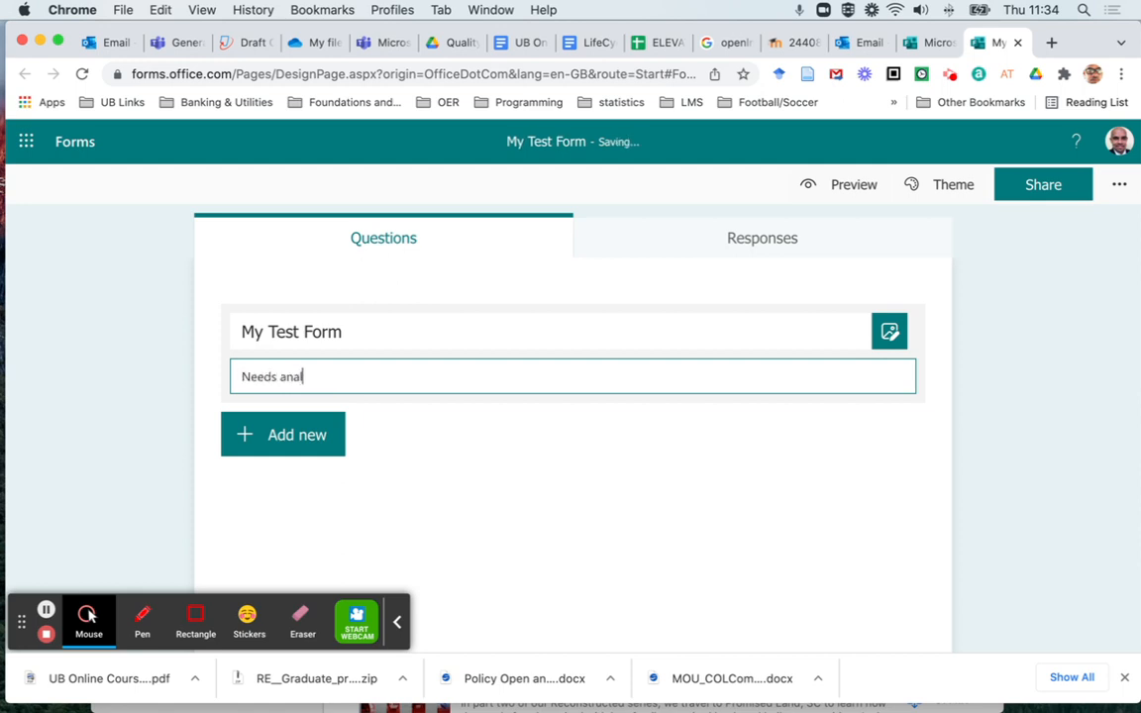
{"action": "type", "text": "ysis to test"}
{"action": "type", "text": "determine "}
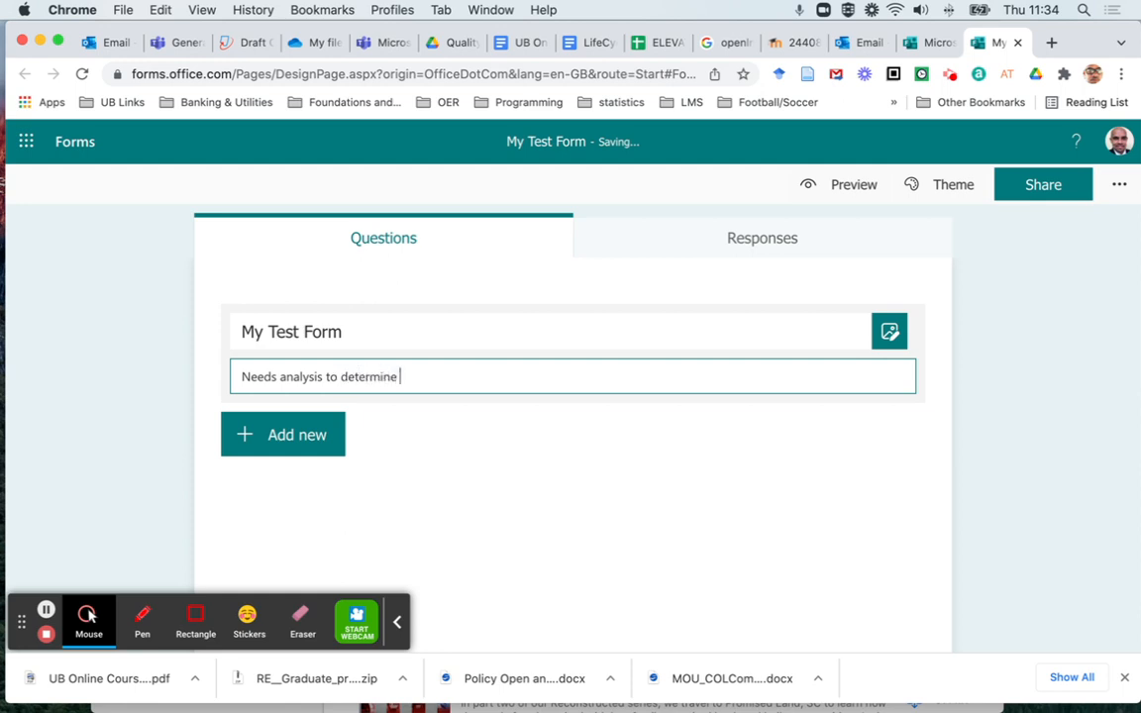
{"action": "type", "text": "deman"}
{"action": "type", "text": "d for new "}
{"action": "type", "text": "r"}
{"action": "type", "text": "programme"}
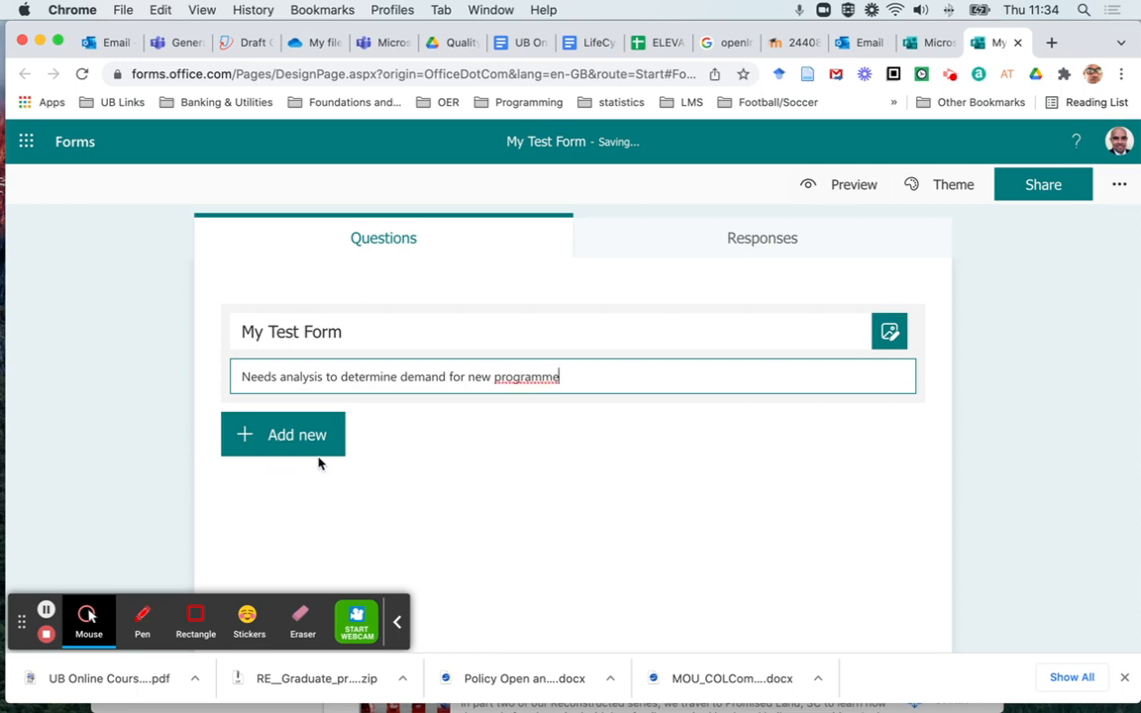
{"action": "left_click", "coordinate": [399, 624]}
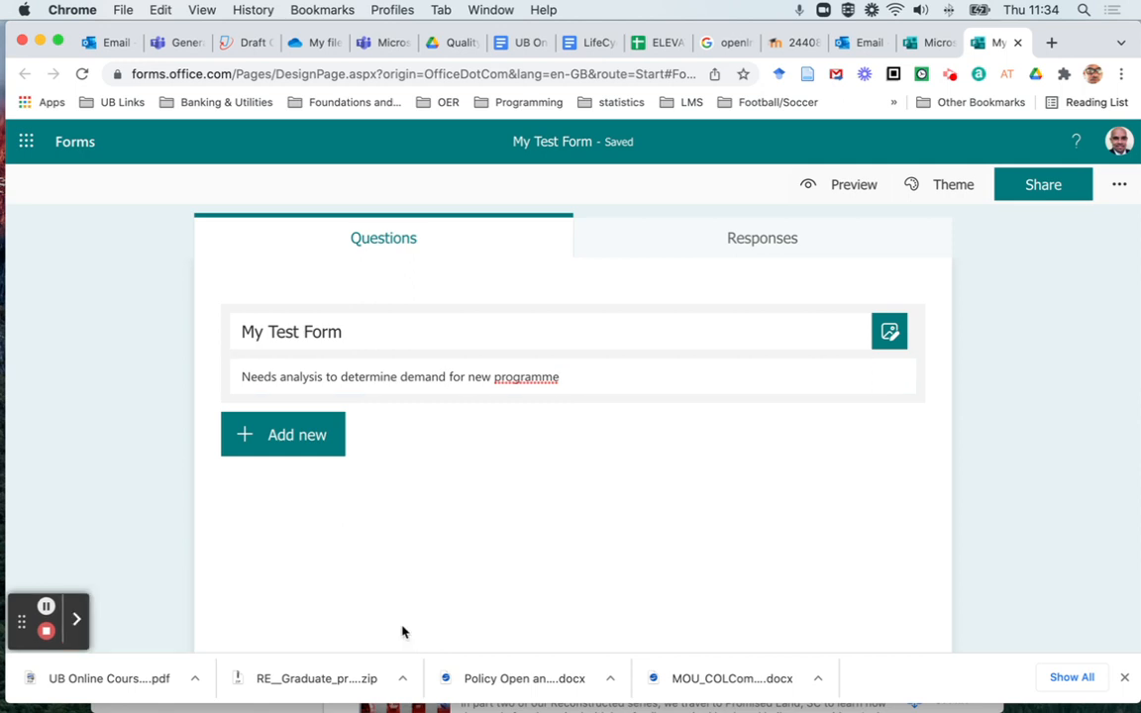
Review the additional question types and add a Choice question reading "To which department do you belong?"
{"action": "left_click", "coordinate": [292, 436]}
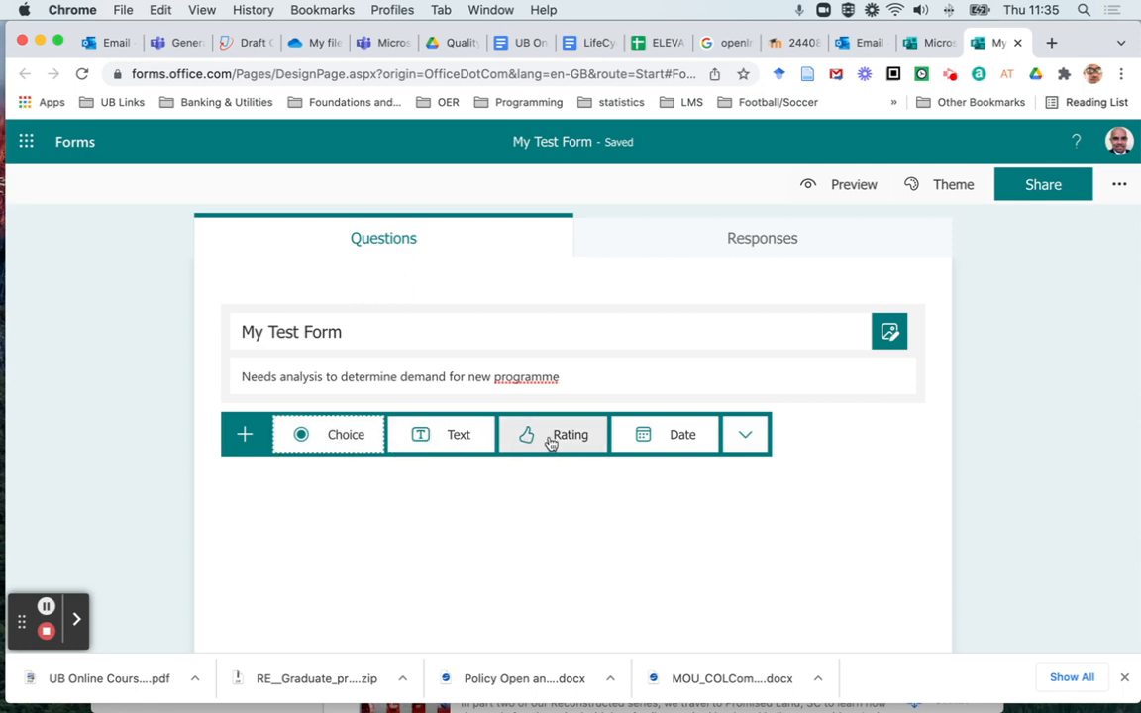
{"action": "left_click", "coordinate": [748, 441]}
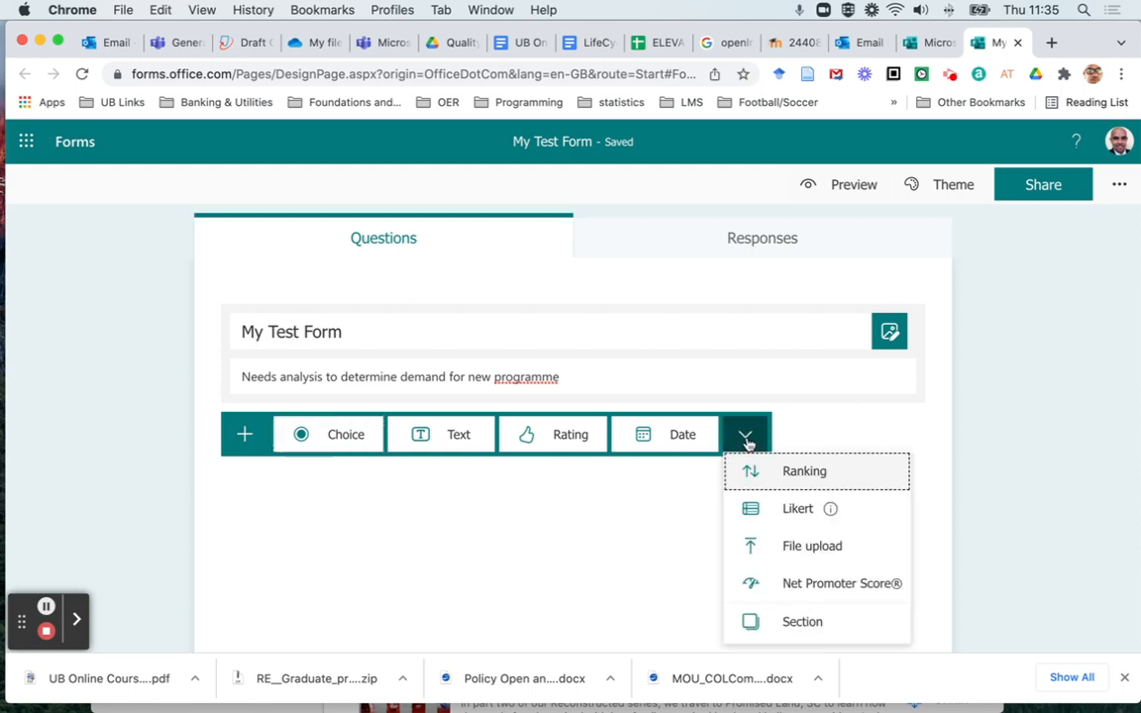
{"action": "mouse_move", "coordinate": [767, 514]}
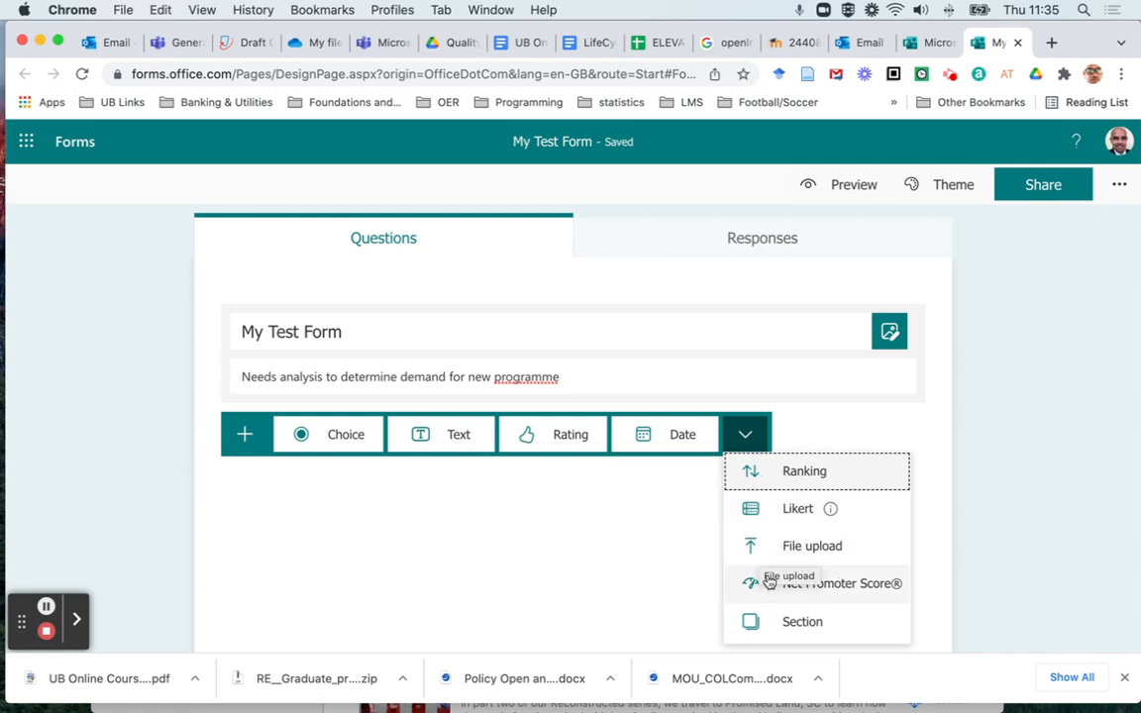
{"action": "left_click", "coordinate": [745, 436]}
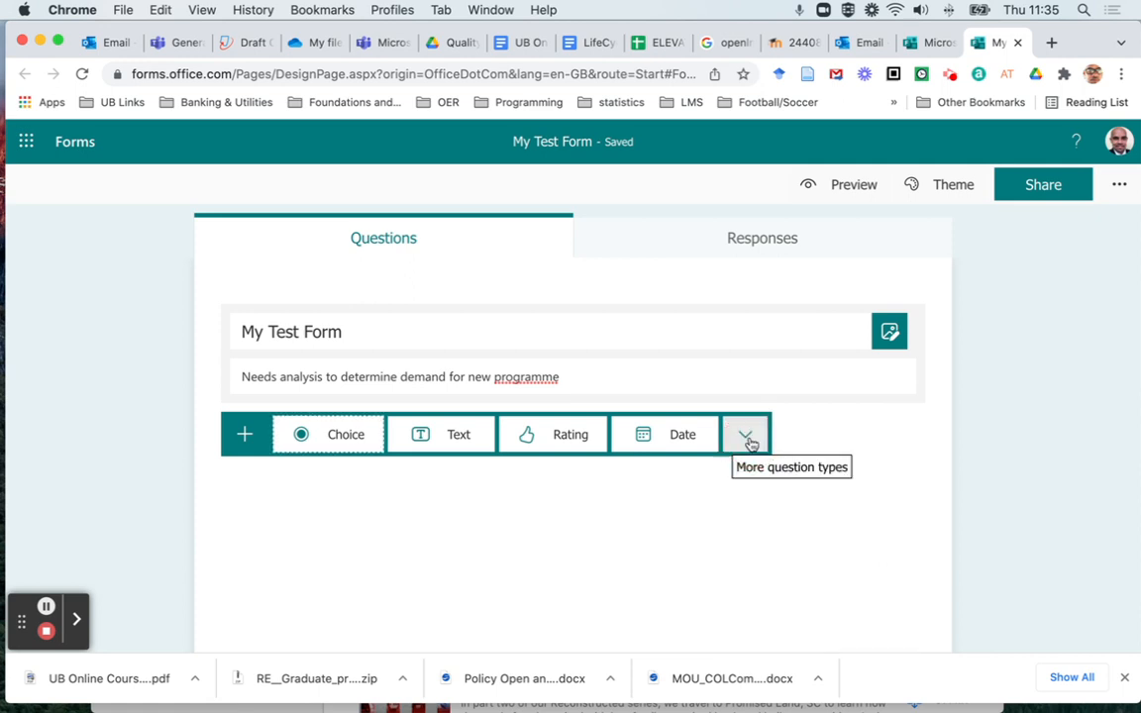
{"action": "left_click", "coordinate": [323, 440]}
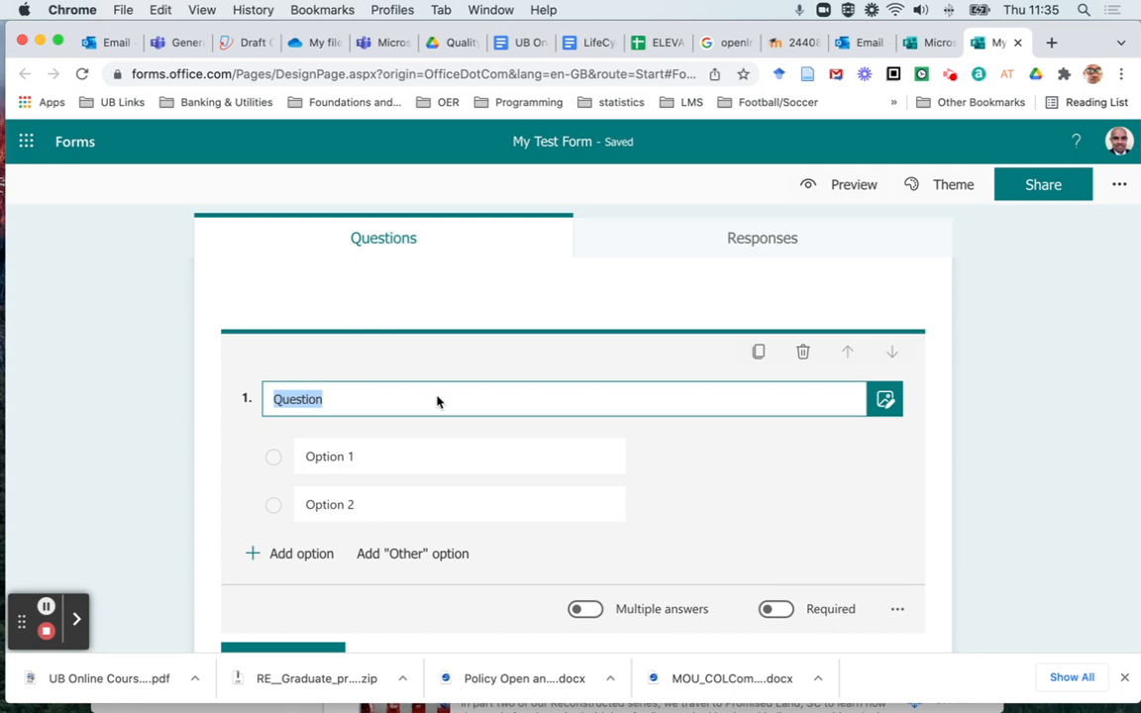
{"action": "type", "text": "To"}
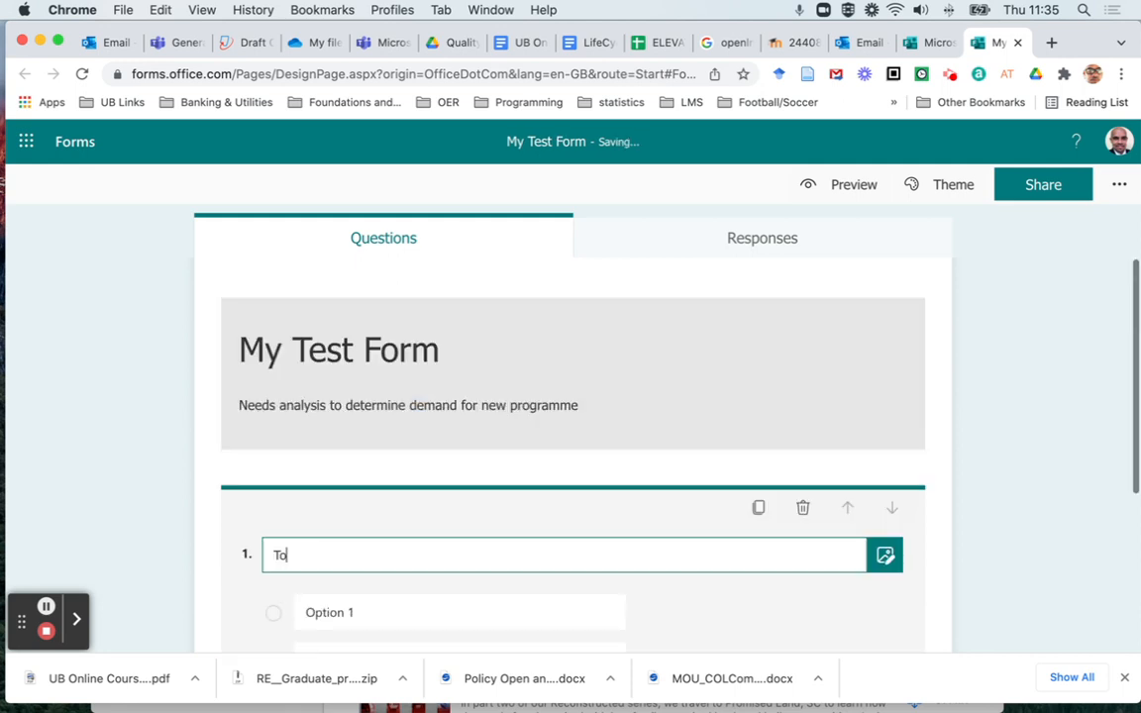
{"action": "type", "text": " which department do you belong?"}
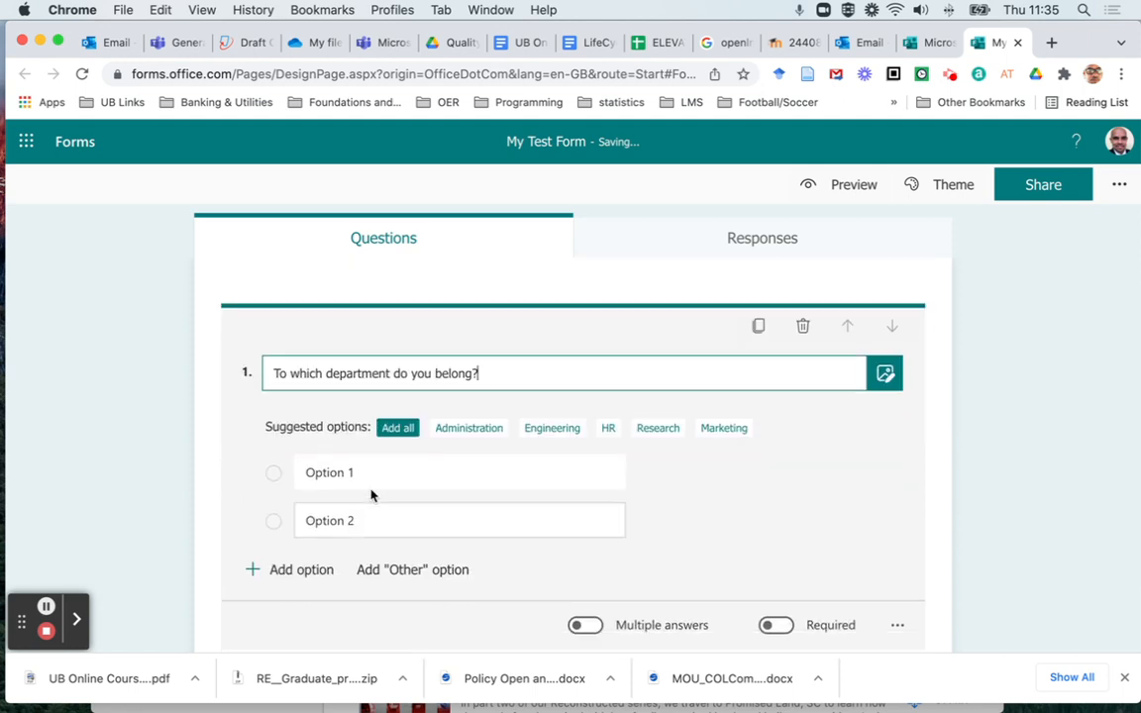
Set the first answer option of the department question to "Business & Hospitality"
{"action": "left_click", "coordinate": [370, 474]}
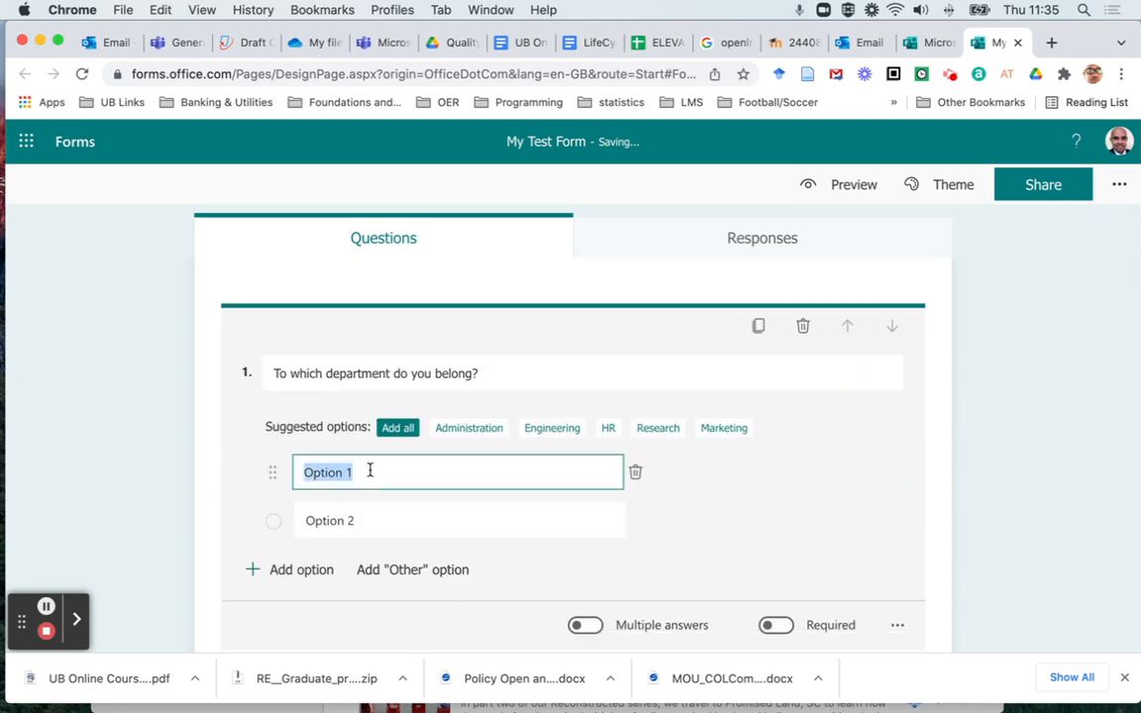
{"action": "scroll", "coordinate": [370, 475], "scroll_direction": "up", "scroll_amount": 3}
{"action": "scroll", "coordinate": [603, 530], "scroll_direction": "down", "scroll_amount": 3}
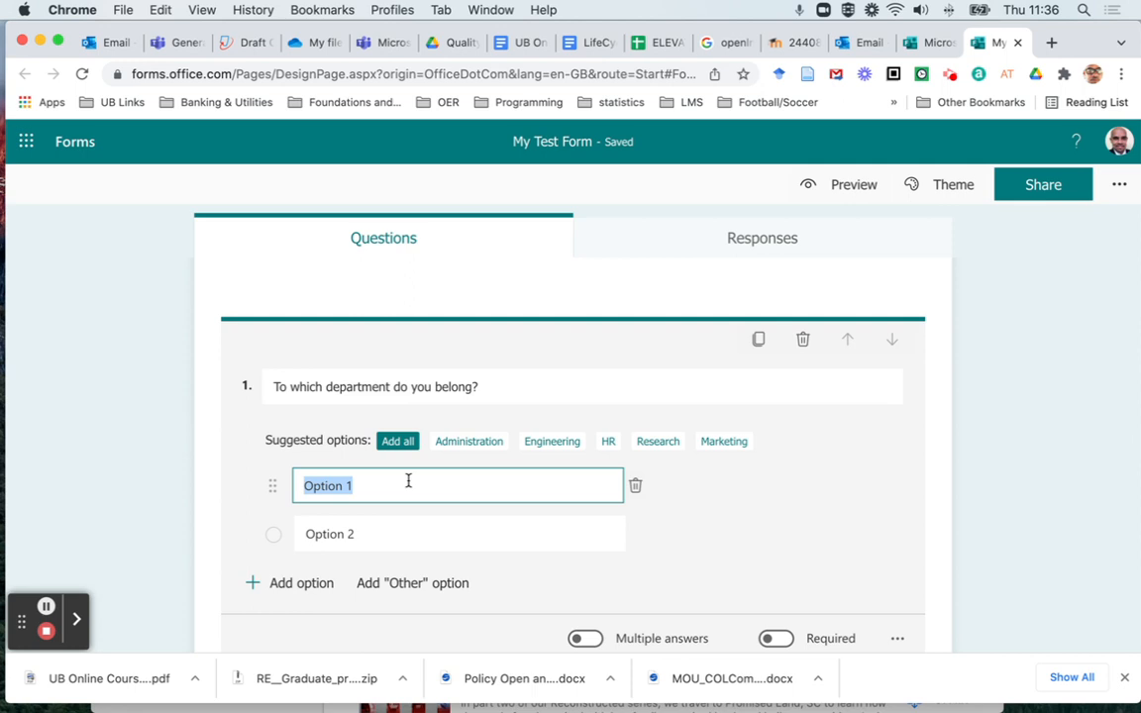
{"action": "type", "text": "Busi"}
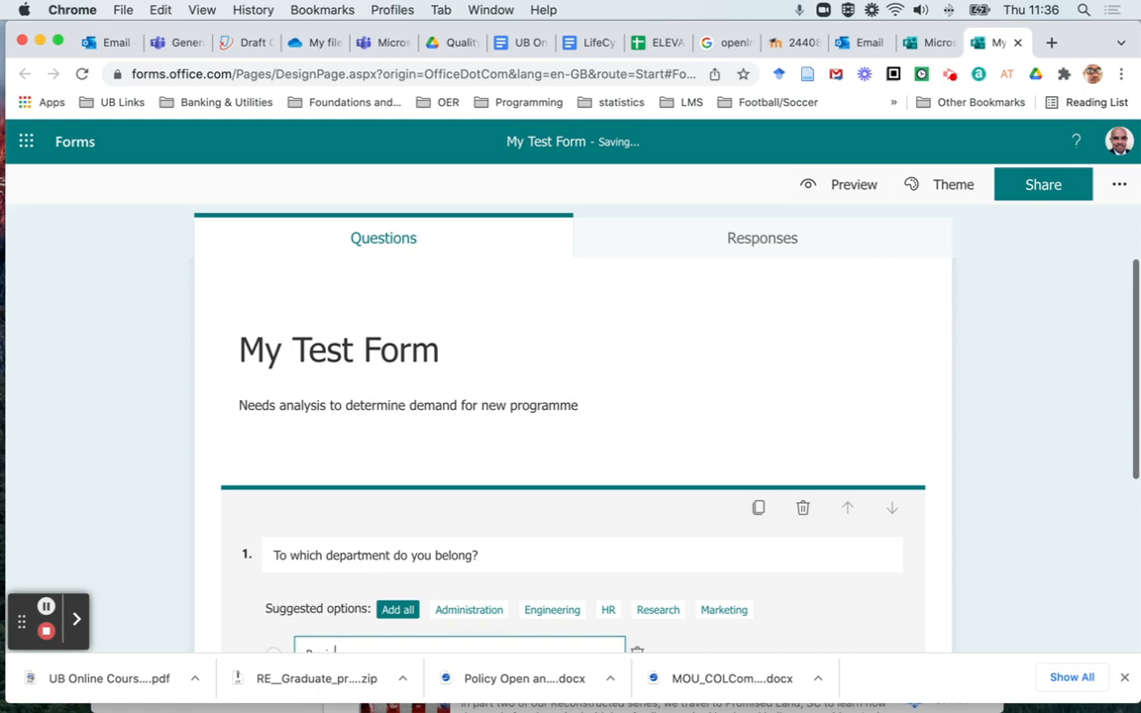
{"action": "type", "text": "ness"}
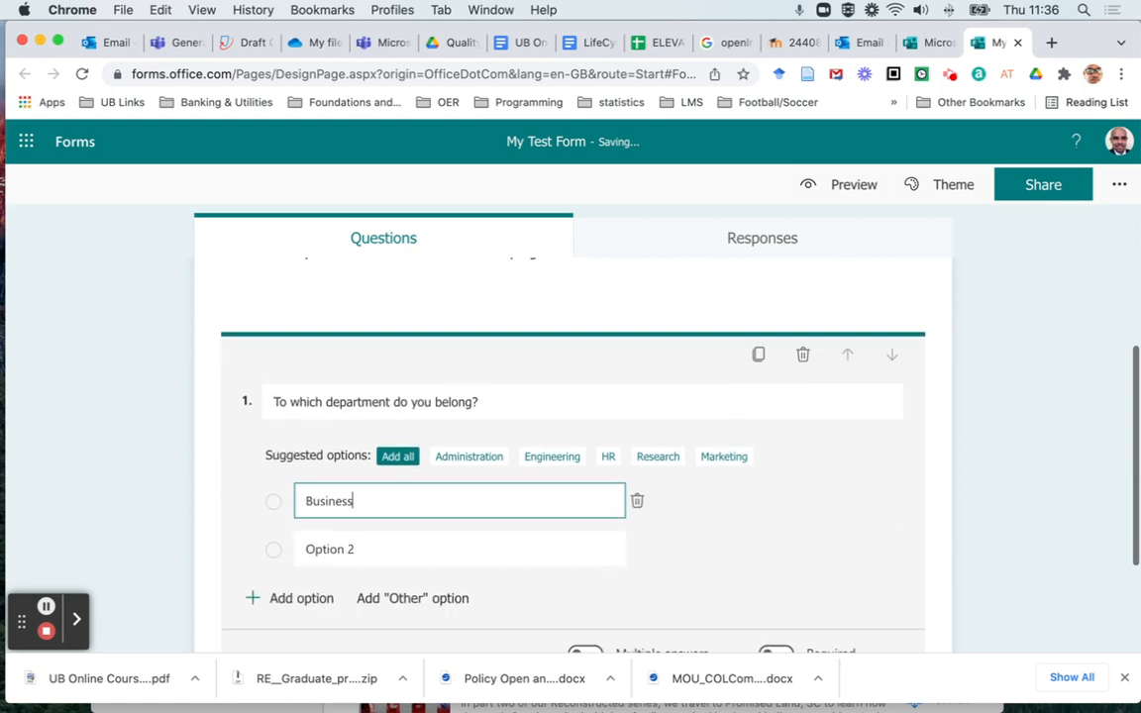
{"action": "type", "text": " & H"}
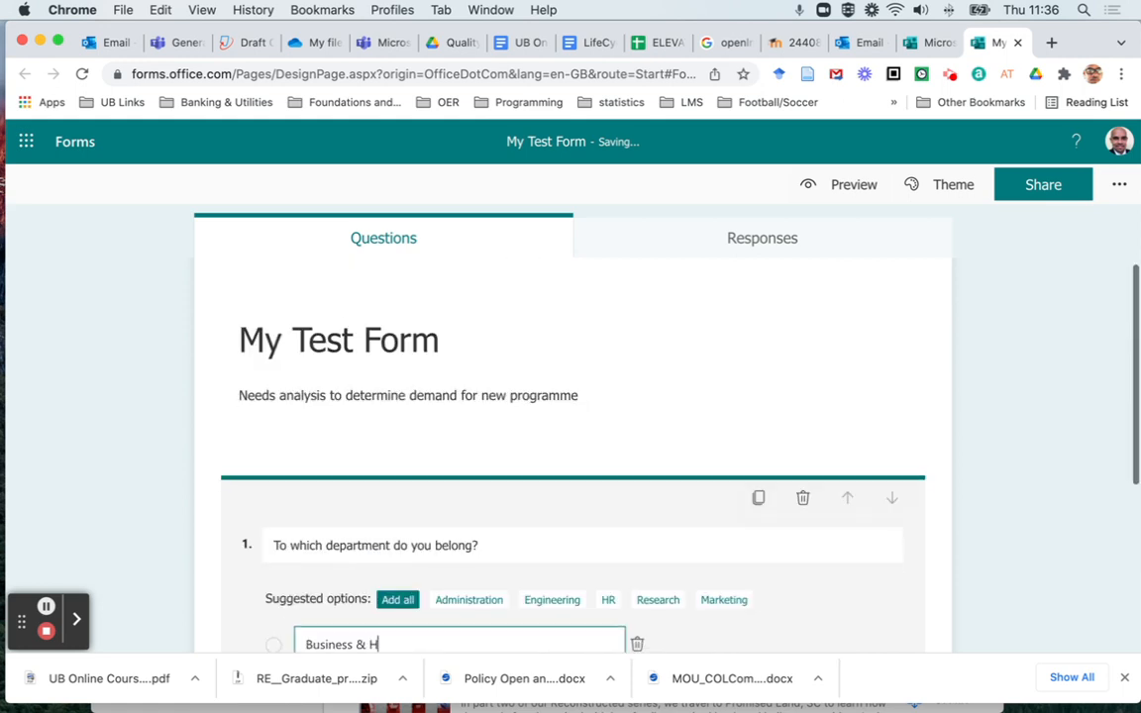
{"action": "type", "text": "ospitality"}
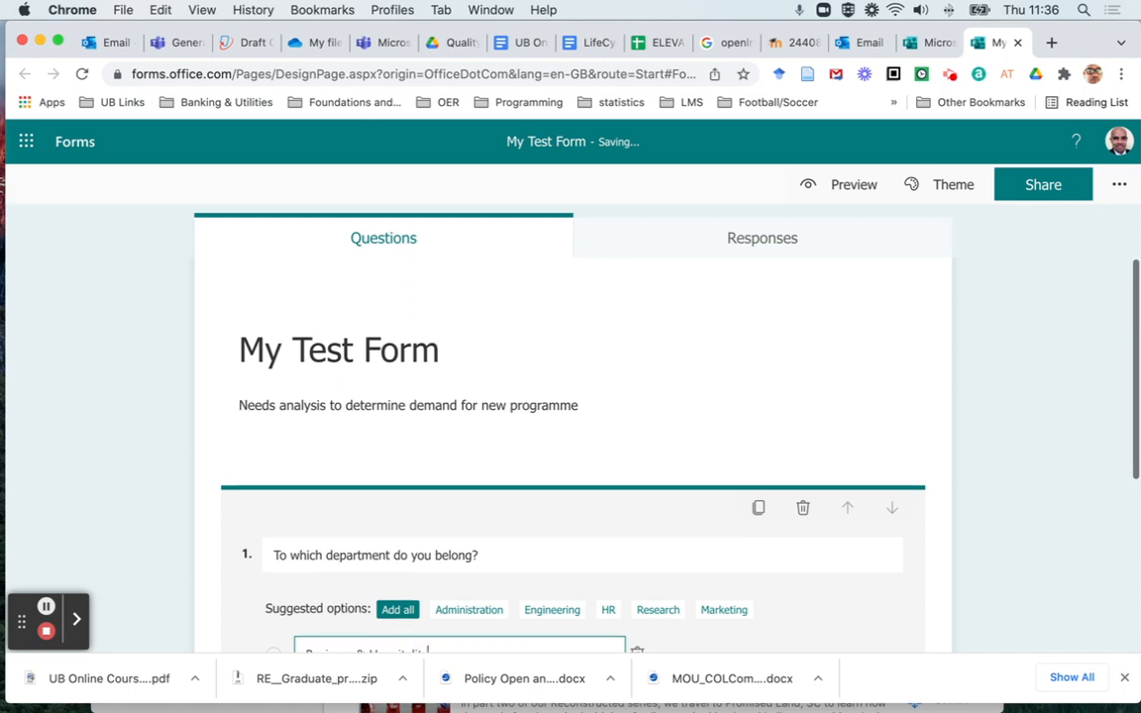
{"action": "scroll", "coordinate": [572, 426], "scroll_direction": "down", "scroll_amount": 3}
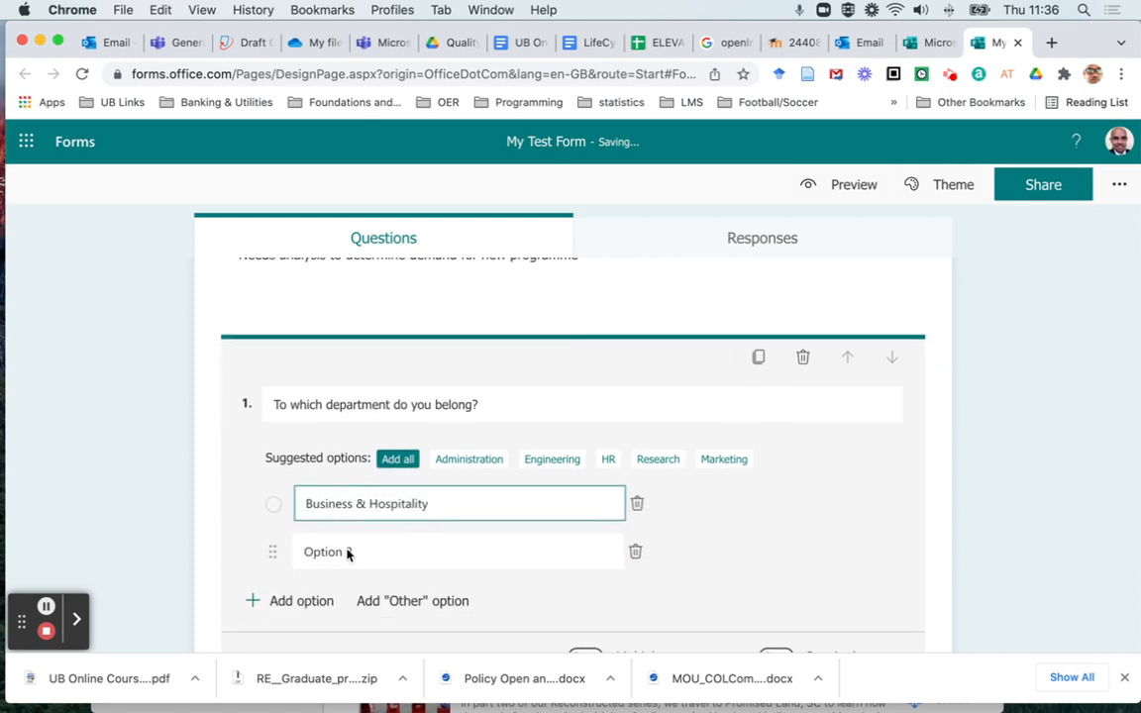
Set the second answer option of the department question to "English and Communication Studies"
{"action": "left_click", "coordinate": [349, 557]}
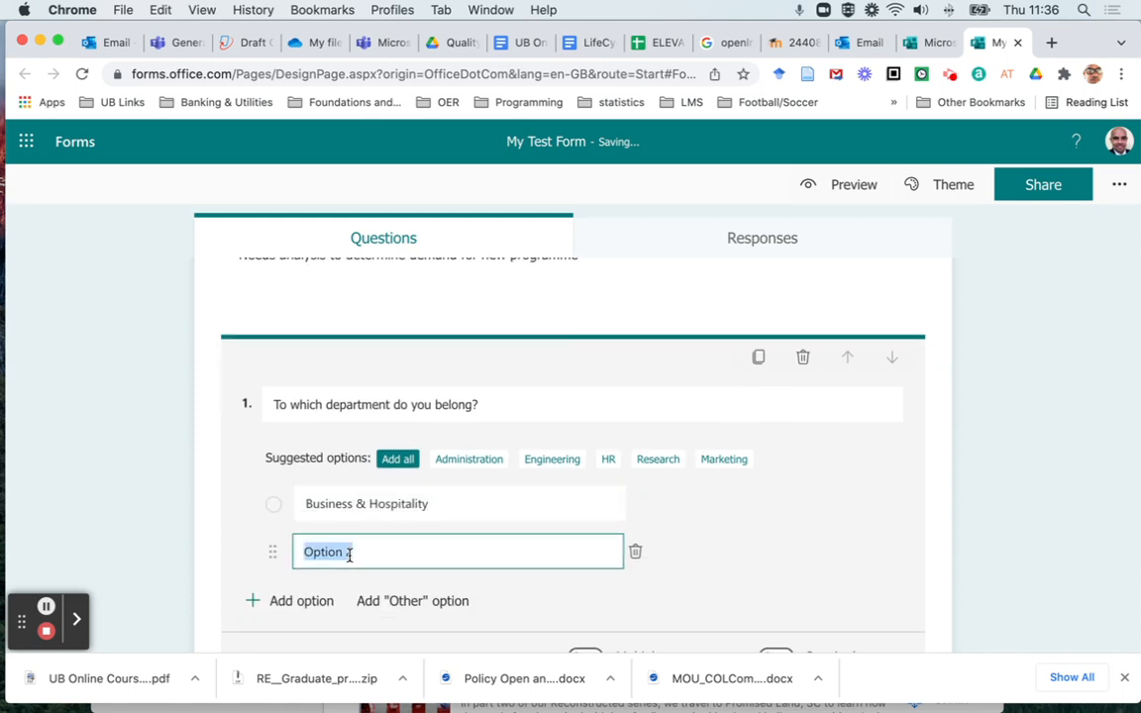
{"action": "scroll", "coordinate": [349, 555], "scroll_direction": "up", "scroll_amount": 3}
{"action": "scroll", "coordinate": [349, 558], "scroll_direction": "down", "scroll_amount": 5}
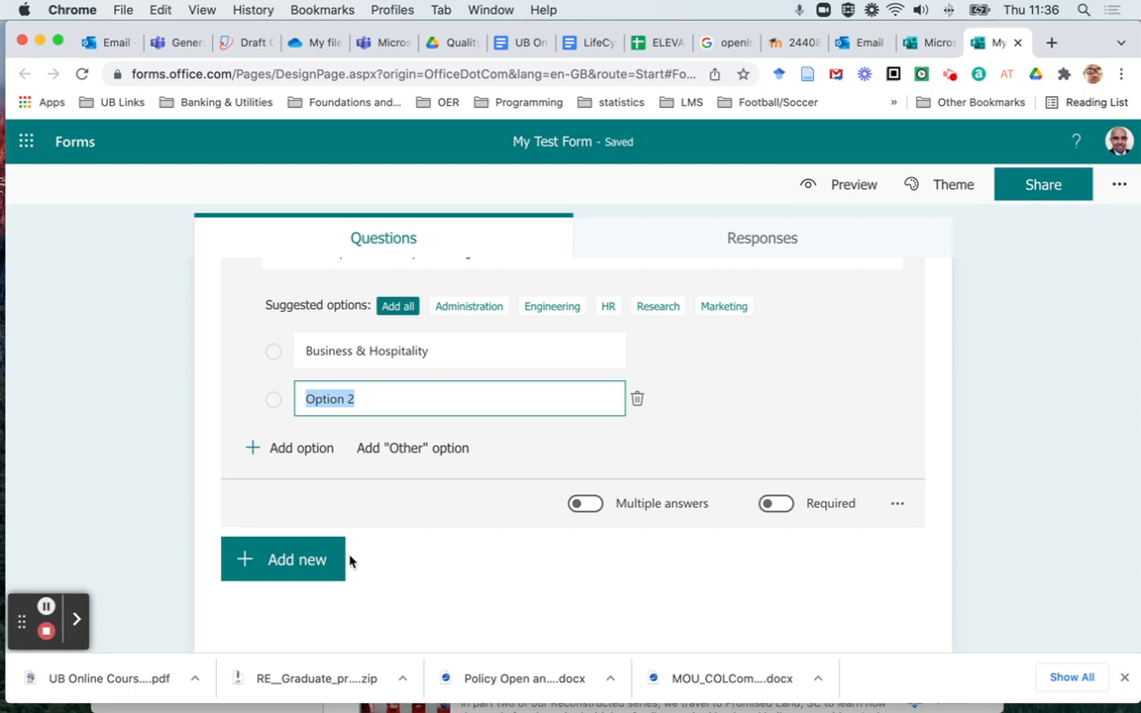
{"action": "scroll", "coordinate": [349, 561], "scroll_direction": "up", "scroll_amount": 5}
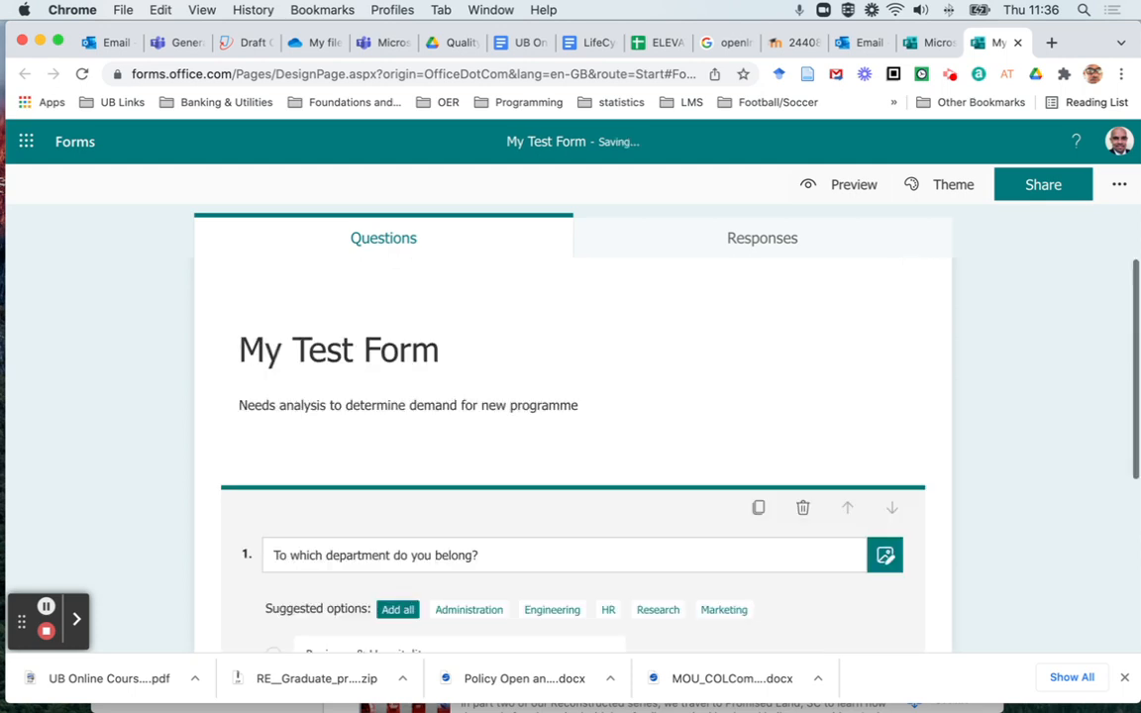
{"action": "type", "text": "Engli"}
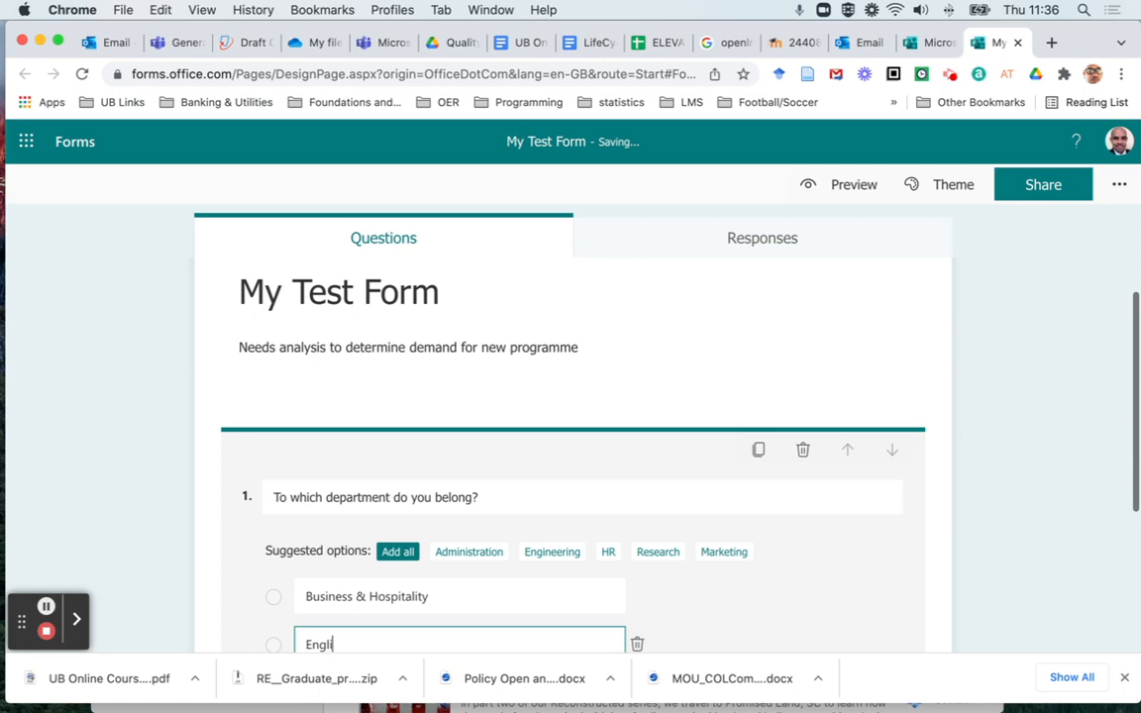
{"action": "type", "text": "sh and Cre"}
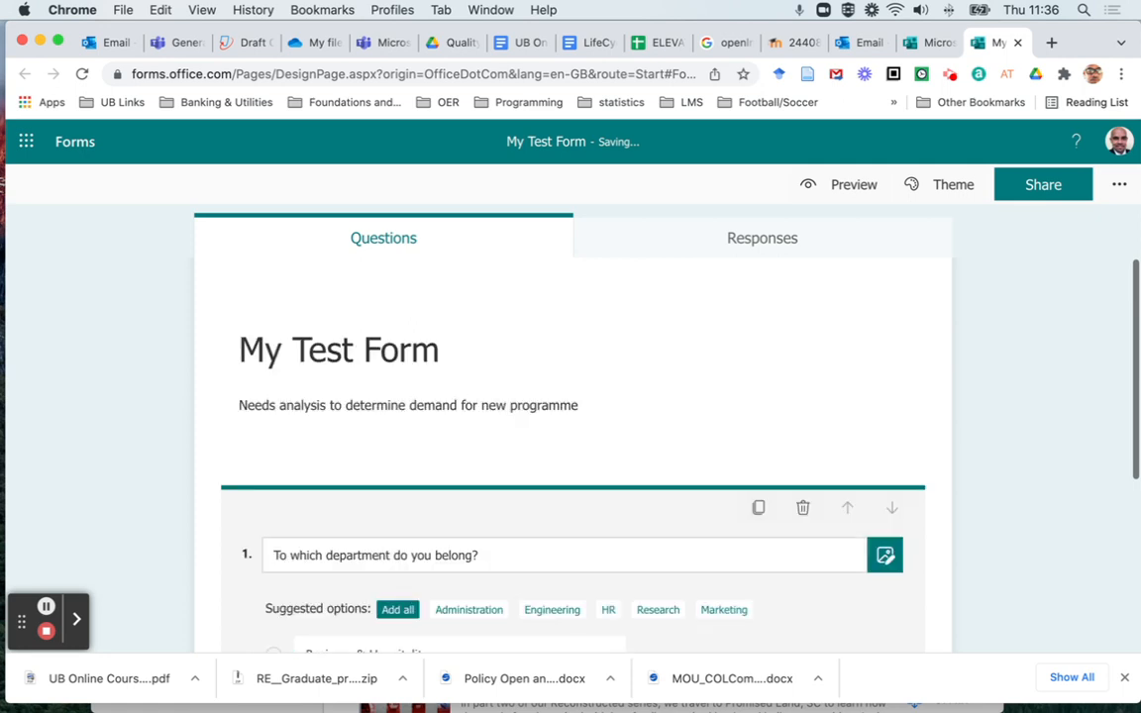
{"action": "type", "text": "ative"}
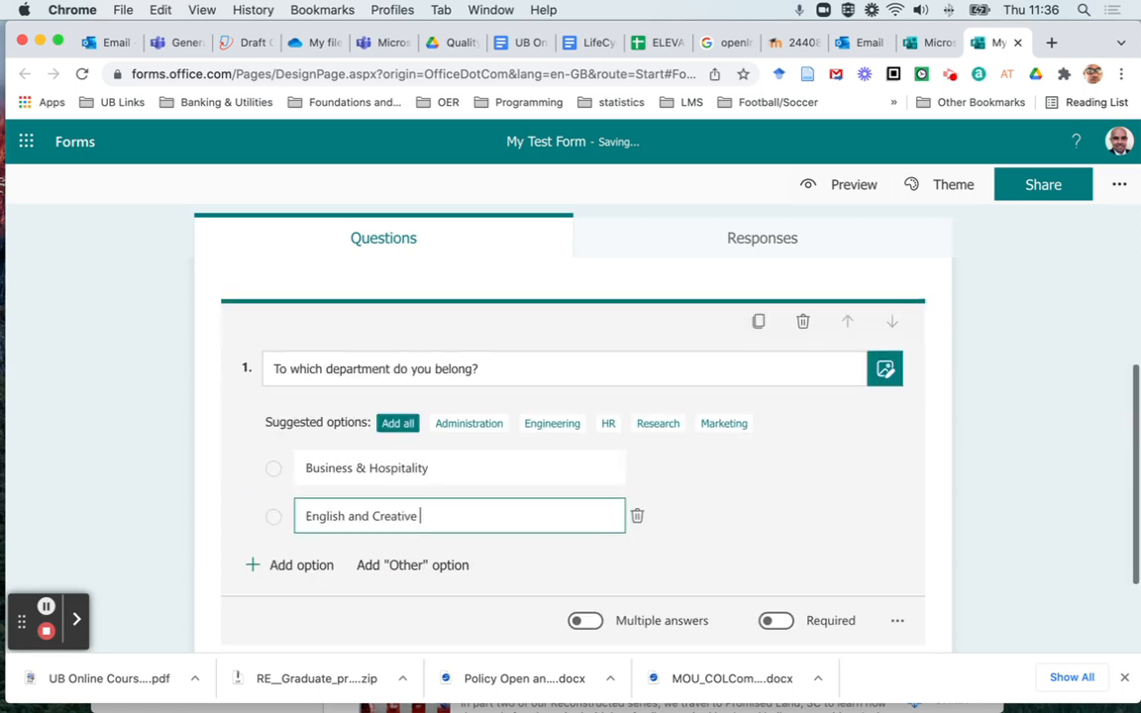
{"action": "key", "text": "BackSpace"}
{"action": "key", "text": "BackSpace"}
{"action": "key", "text": "BackSpace"}
{"action": "key", "text": "BackSpace"}
{"action": "key", "text": "BackSpace"}
{"action": "key", "text": "BackSpace"}
{"action": "key", "text": "BackSpace"}
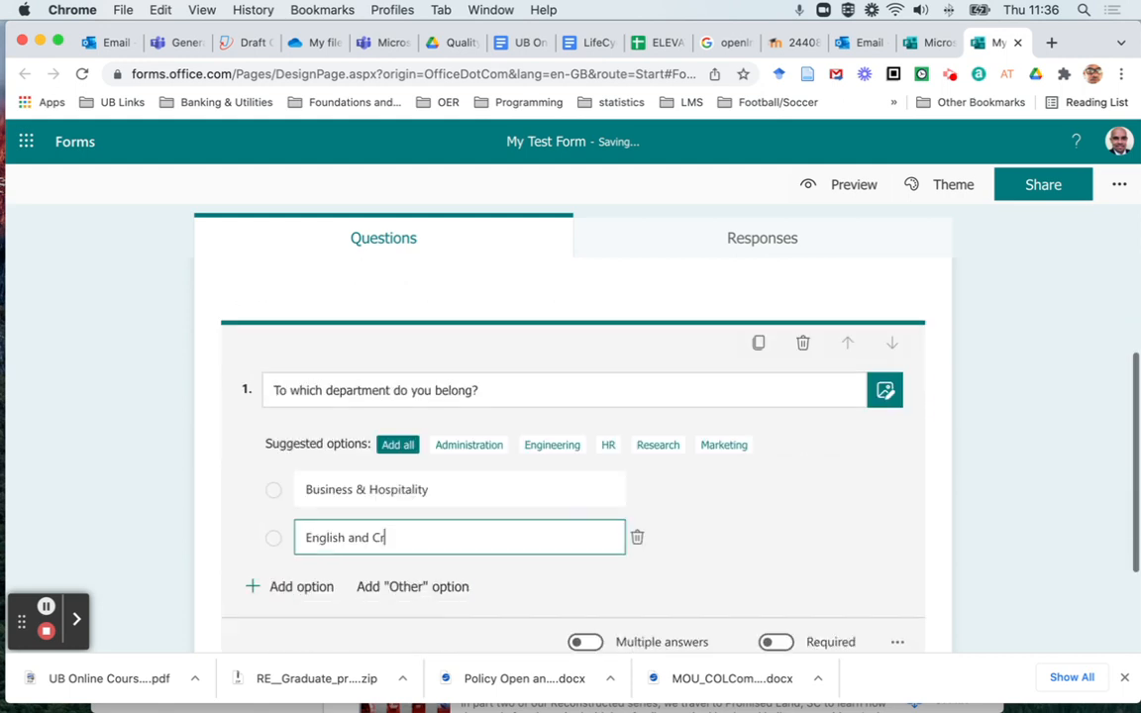
{"action": "key", "text": "BackSpace"}
{"action": "type", "text": "ommuni"}
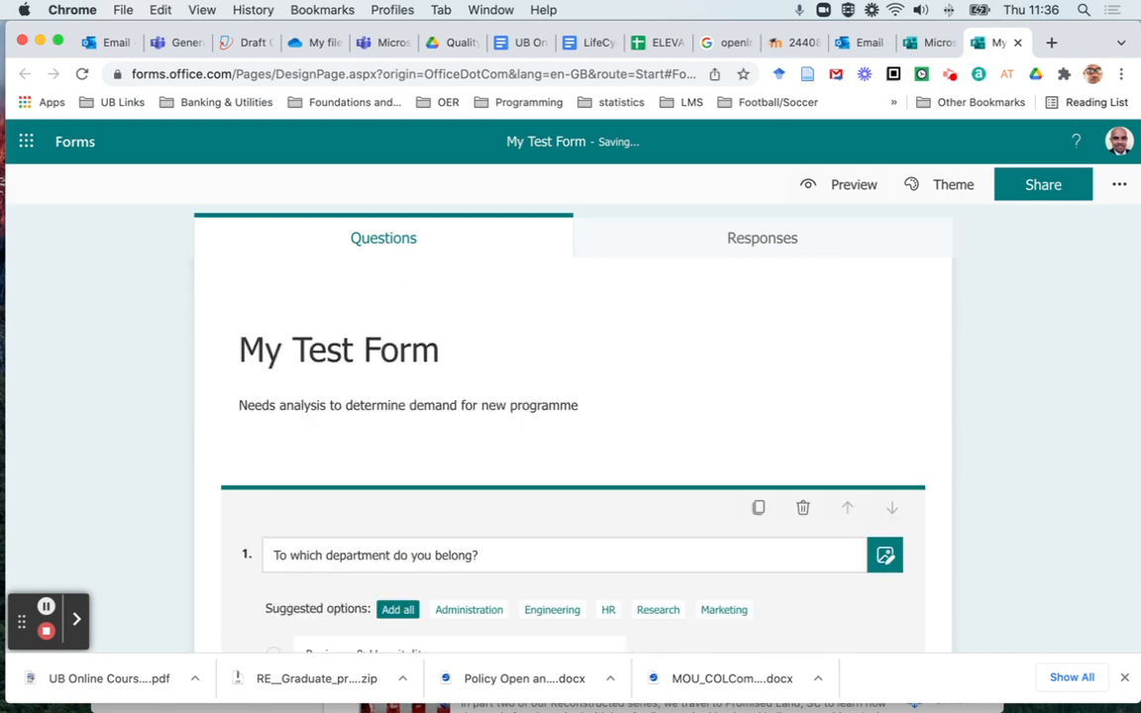
{"action": "type", "text": "cation"}
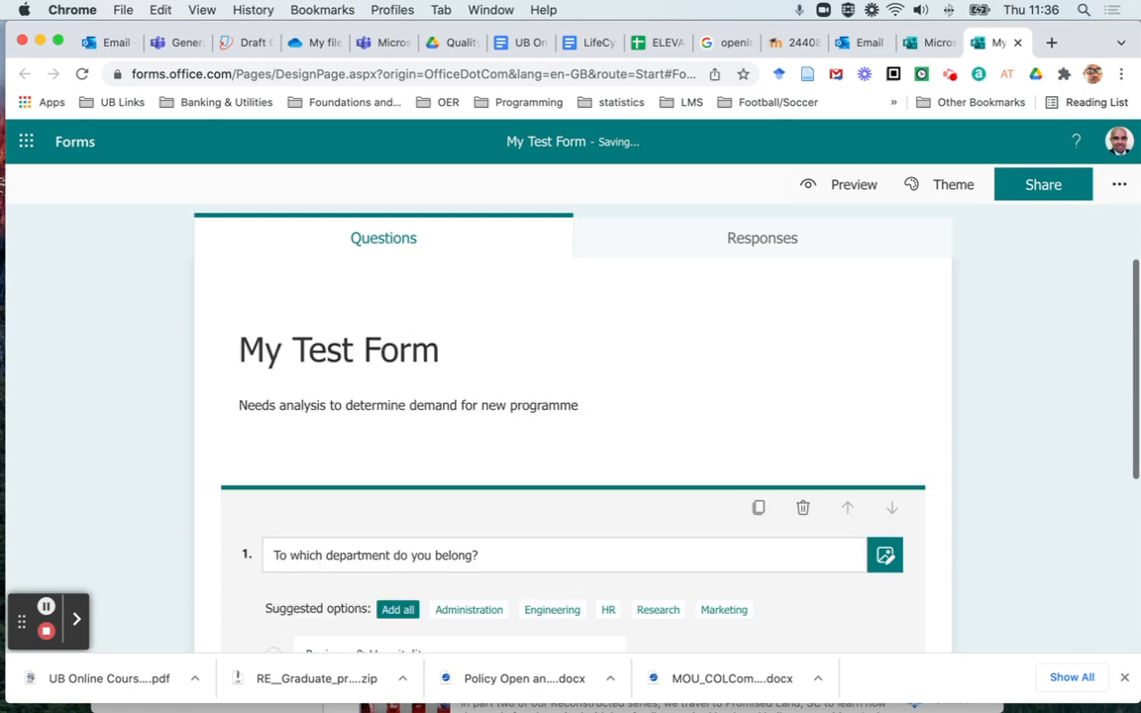
{"action": "type", "text": " Studies"}
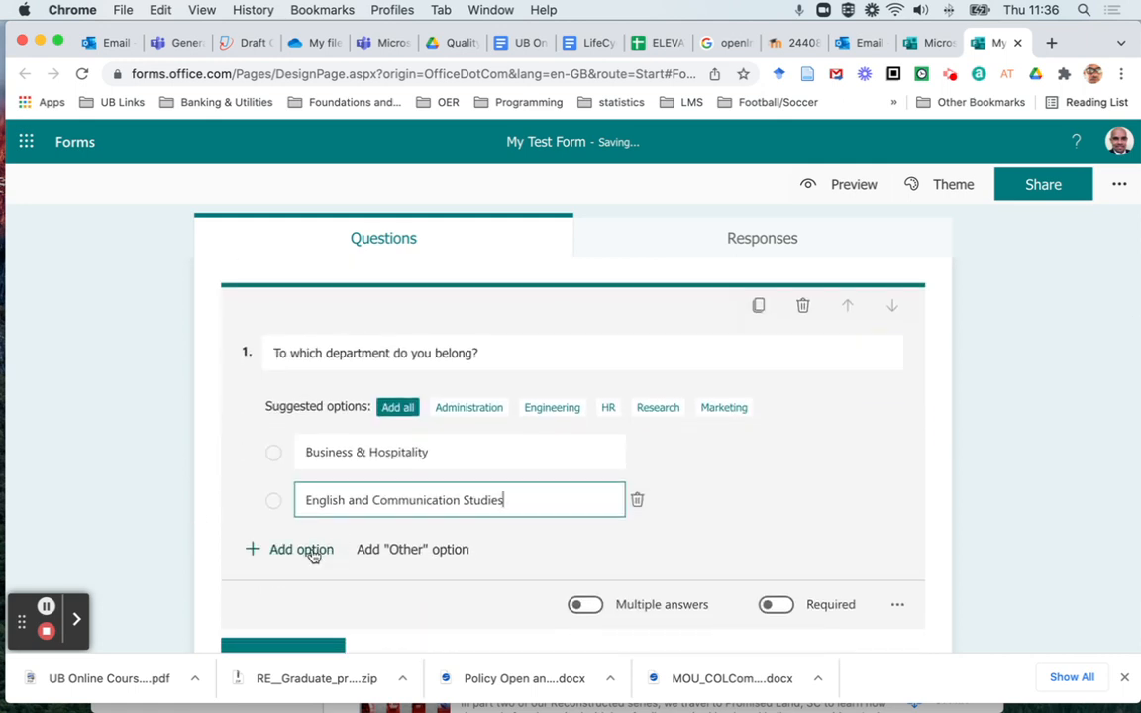
Add a third answer option to the department question reading "Pure and Applied Sciences"
{"action": "left_click", "coordinate": [312, 551]}
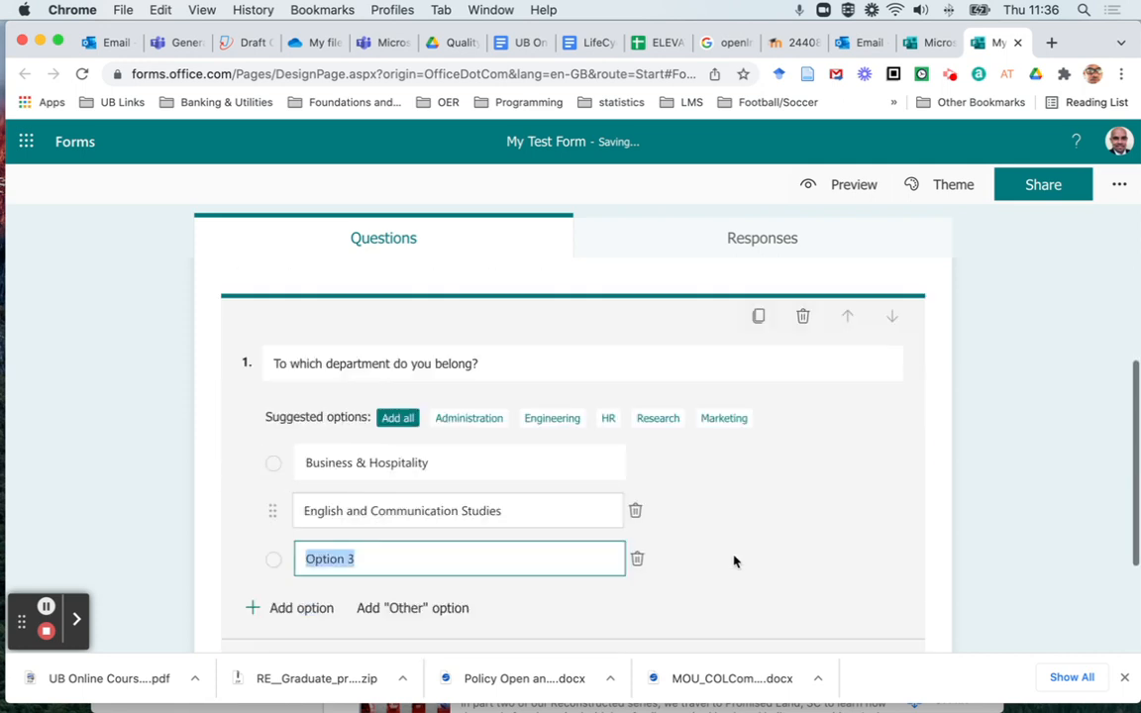
{"action": "scroll", "coordinate": [499, 450], "scroll_direction": "down", "scroll_amount": 3}
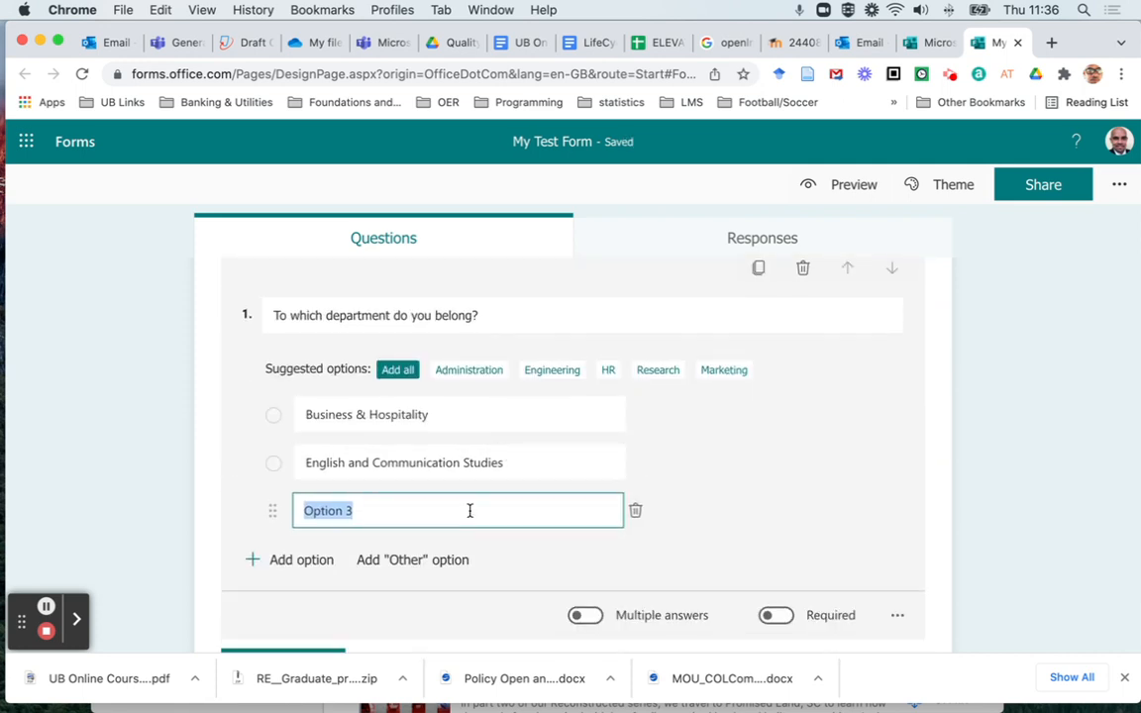
{"action": "type", "text": "Mure a"}
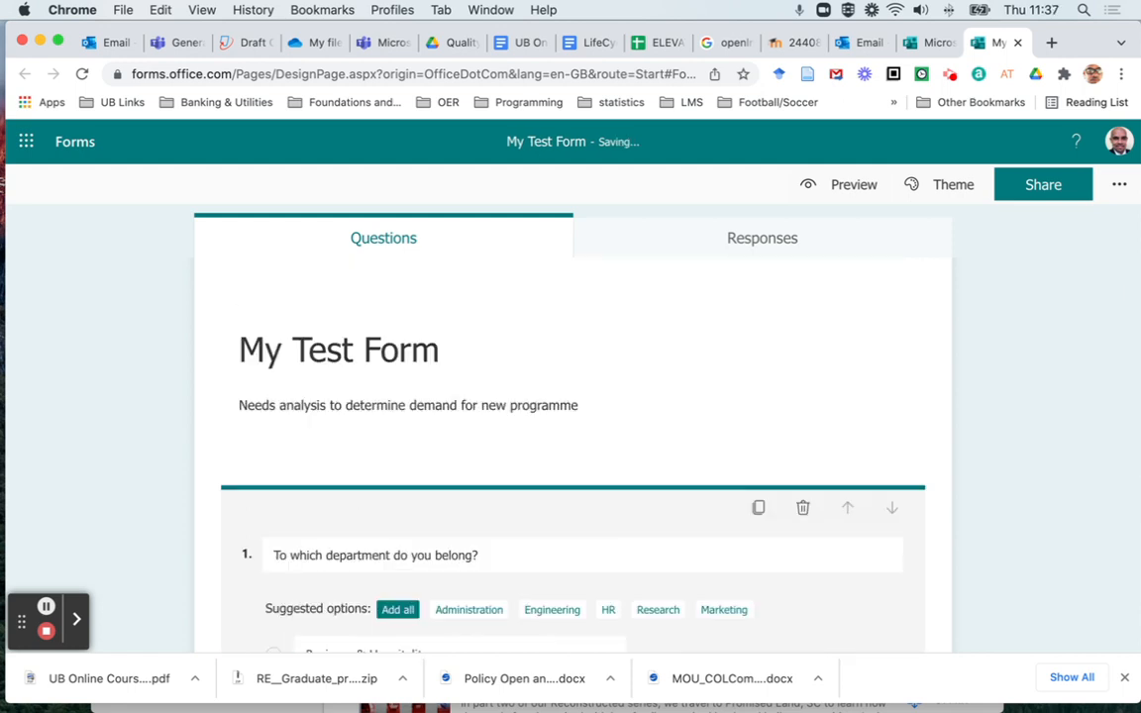
{"action": "type", "text": "nd Applied Sciences"}
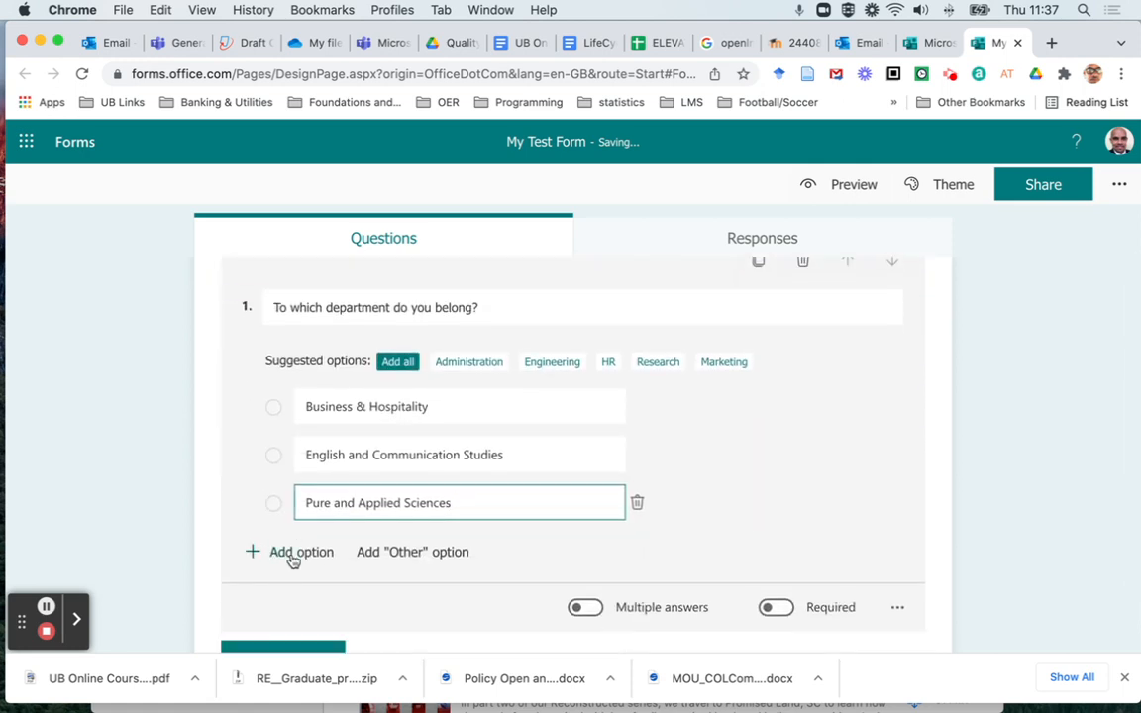
Add a fourth answer option to the department question reading "Educational and Social Studies"
{"action": "left_click", "coordinate": [294, 560]}
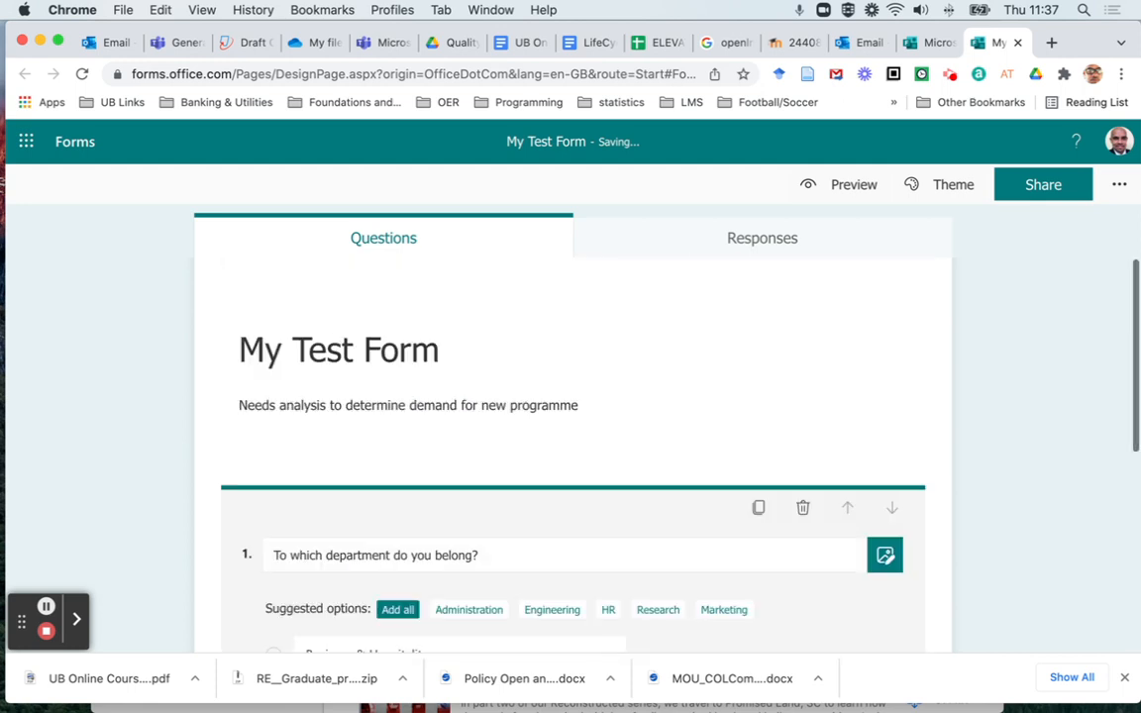
{"action": "type", "text": "Educational and Social S"}
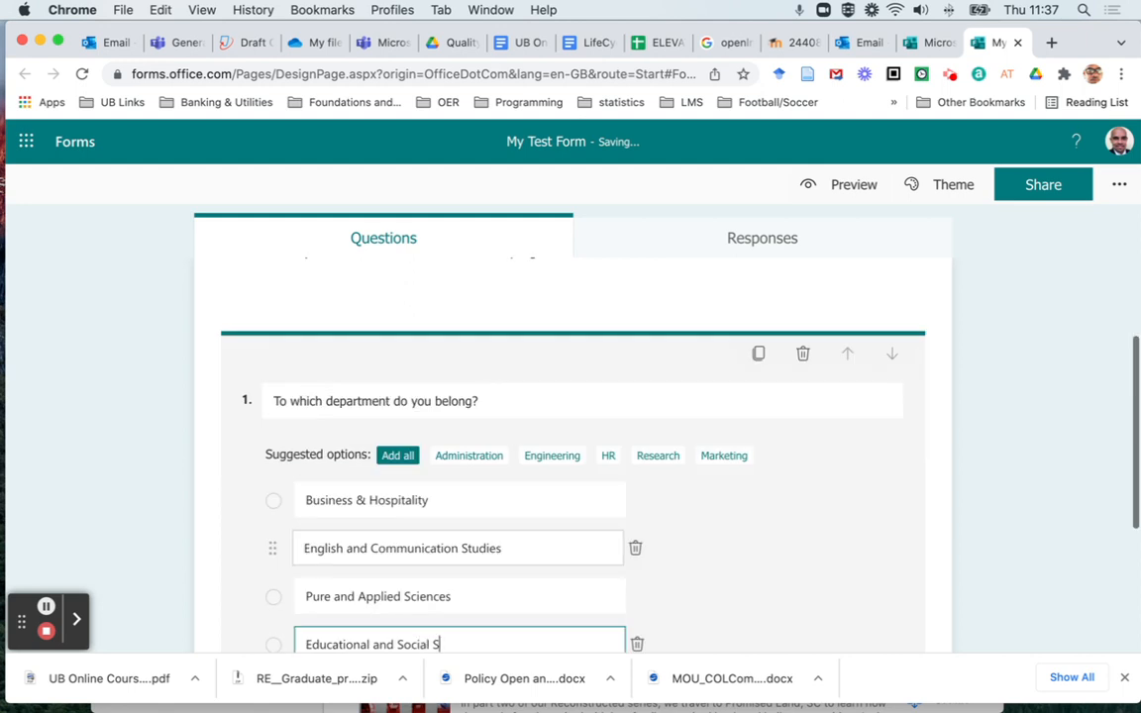
{"action": "type", "text": "tudies"}
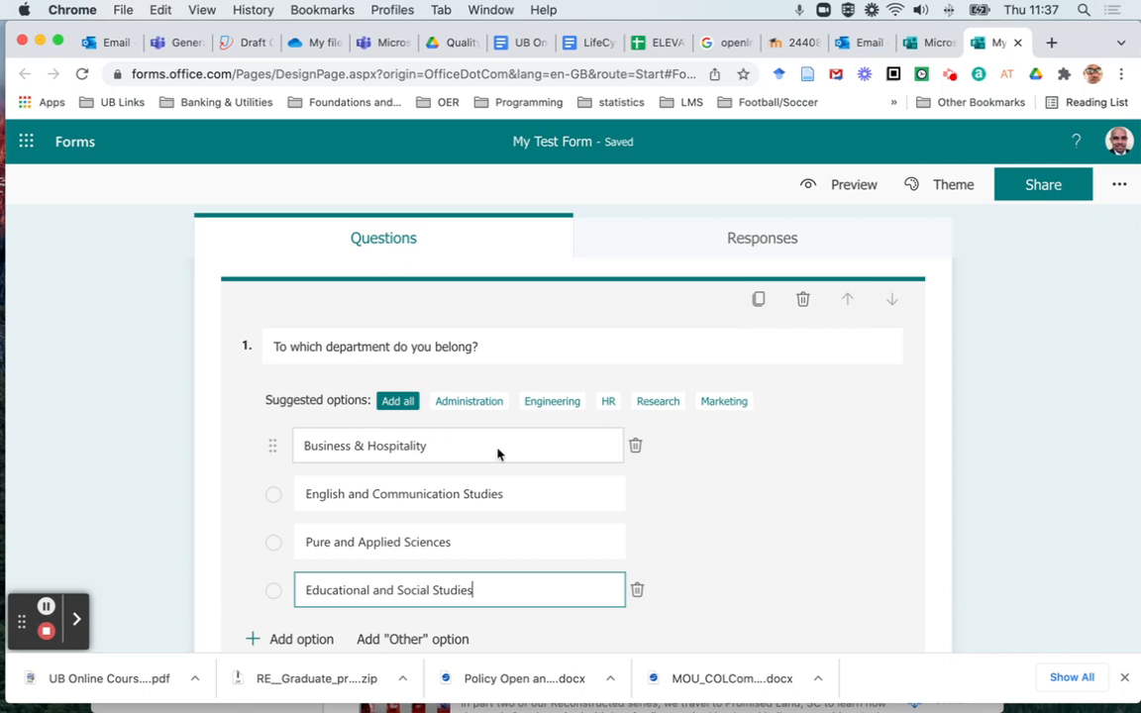
Allow multiple answers for the department question and make it required
{"action": "scroll", "coordinate": [776, 477], "scroll_direction": "down", "scroll_amount": 3}
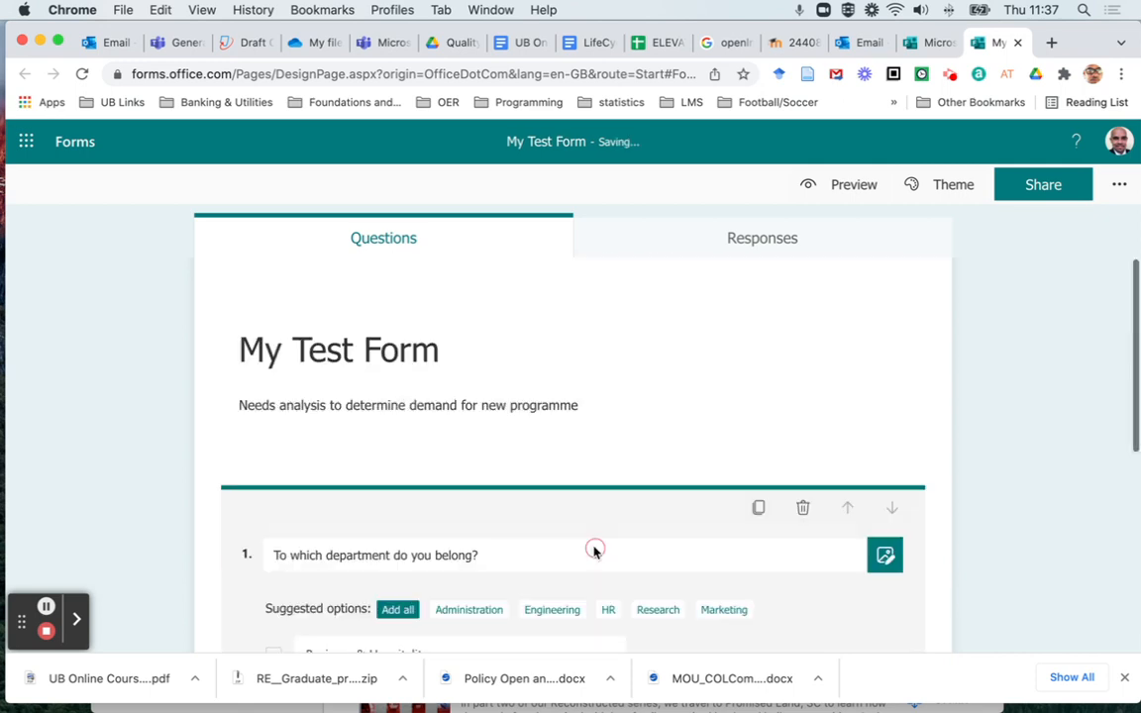
{"action": "scroll", "coordinate": [812, 627], "scroll_direction": "down", "scroll_amount": 5}
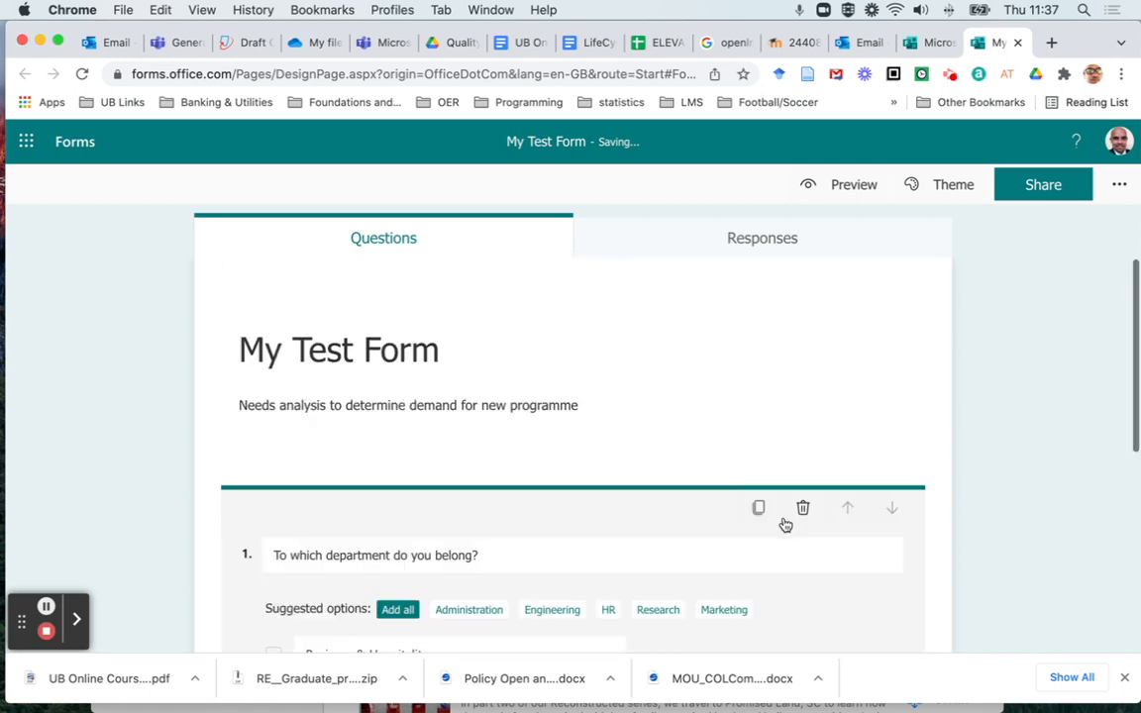
{"action": "scroll", "coordinate": [717, 577], "scroll_direction": "down", "scroll_amount": 4}
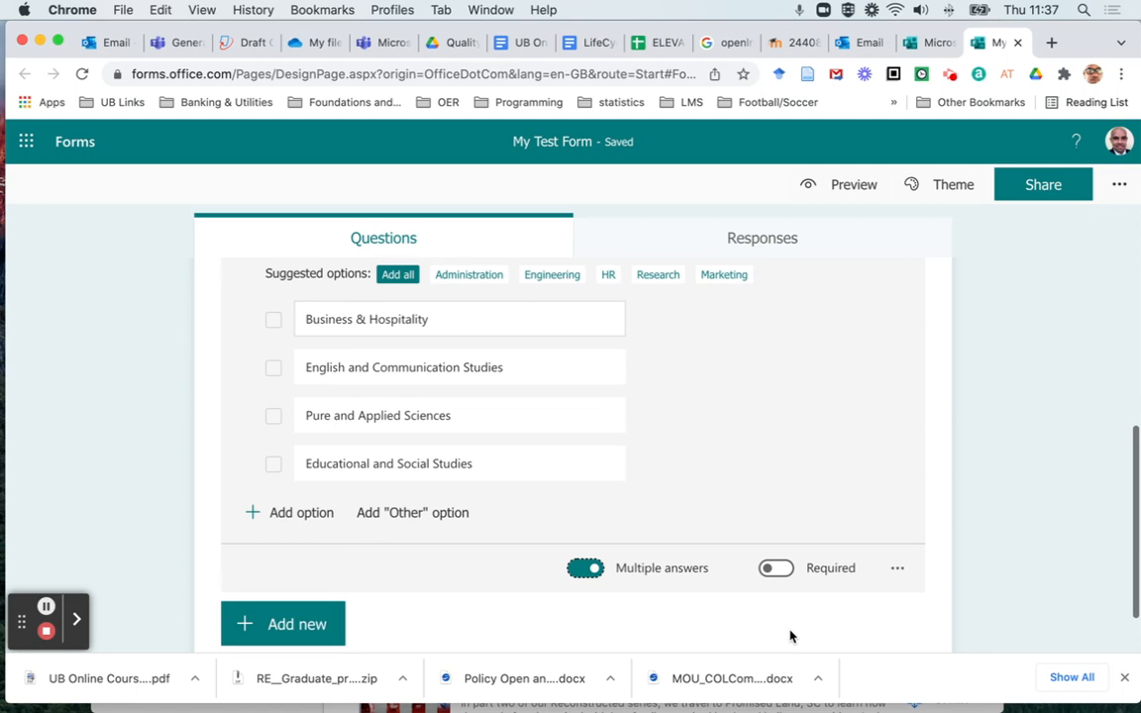
{"action": "left_click", "coordinate": [776, 569]}
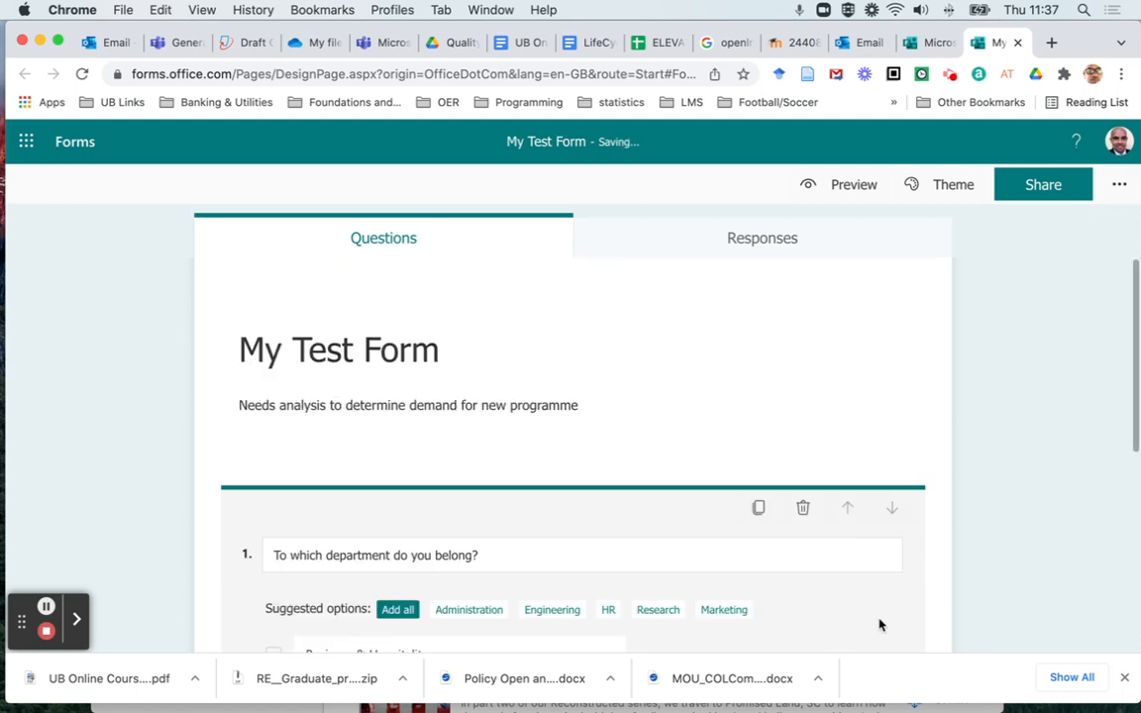
Add a Likert question below the department question
{"action": "scroll", "coordinate": [879, 621], "scroll_direction": "down", "scroll_amount": 2}
{"action": "scroll", "coordinate": [884, 630], "scroll_direction": "down", "scroll_amount": 3}
{"action": "left_click", "coordinate": [282, 572]}
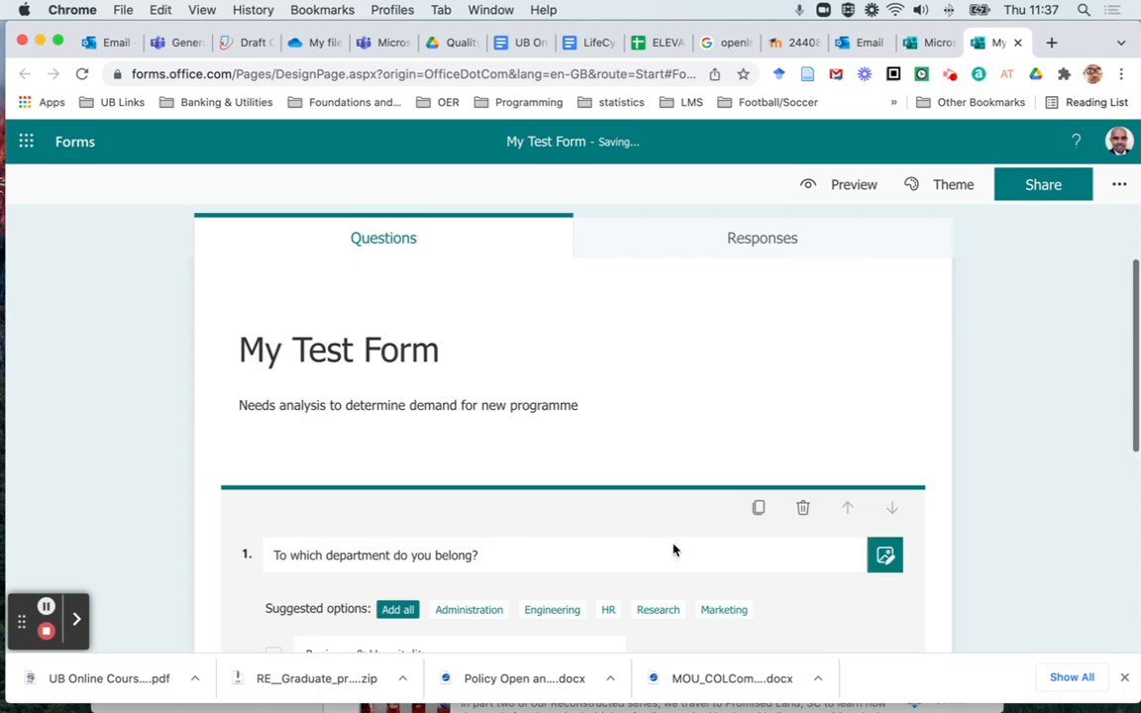
{"action": "scroll", "coordinate": [812, 566], "scroll_direction": "down", "scroll_amount": 5}
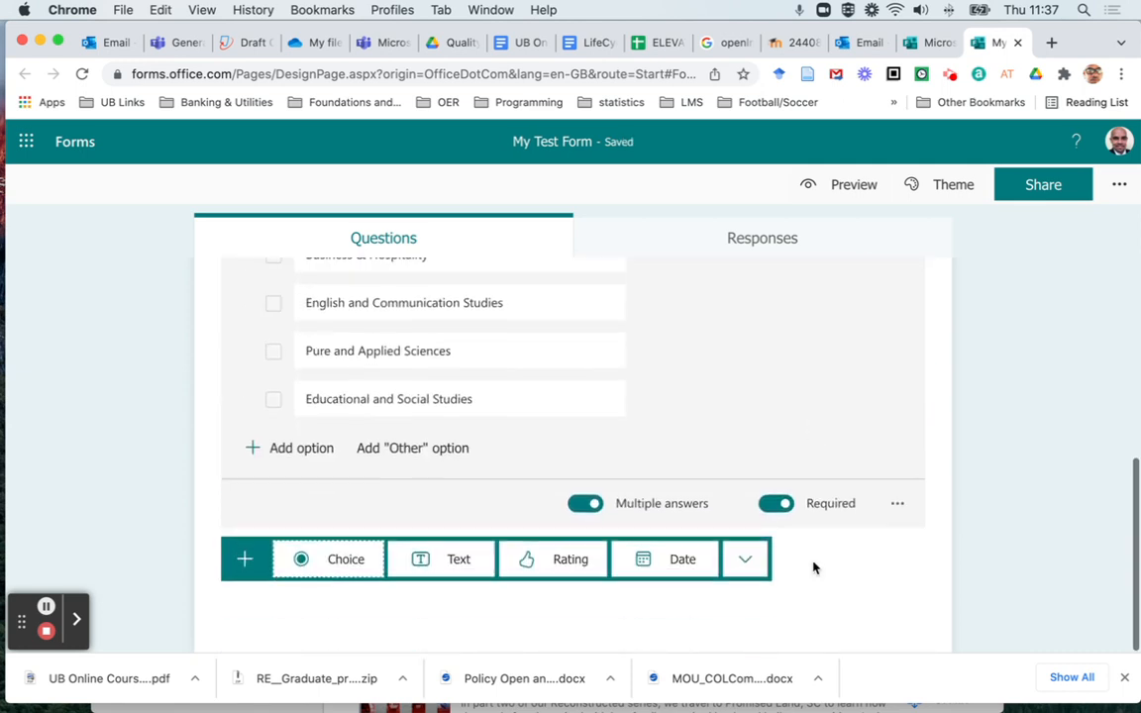
{"action": "left_click", "coordinate": [749, 562]}
{"action": "mouse_move", "coordinate": [828, 523]}
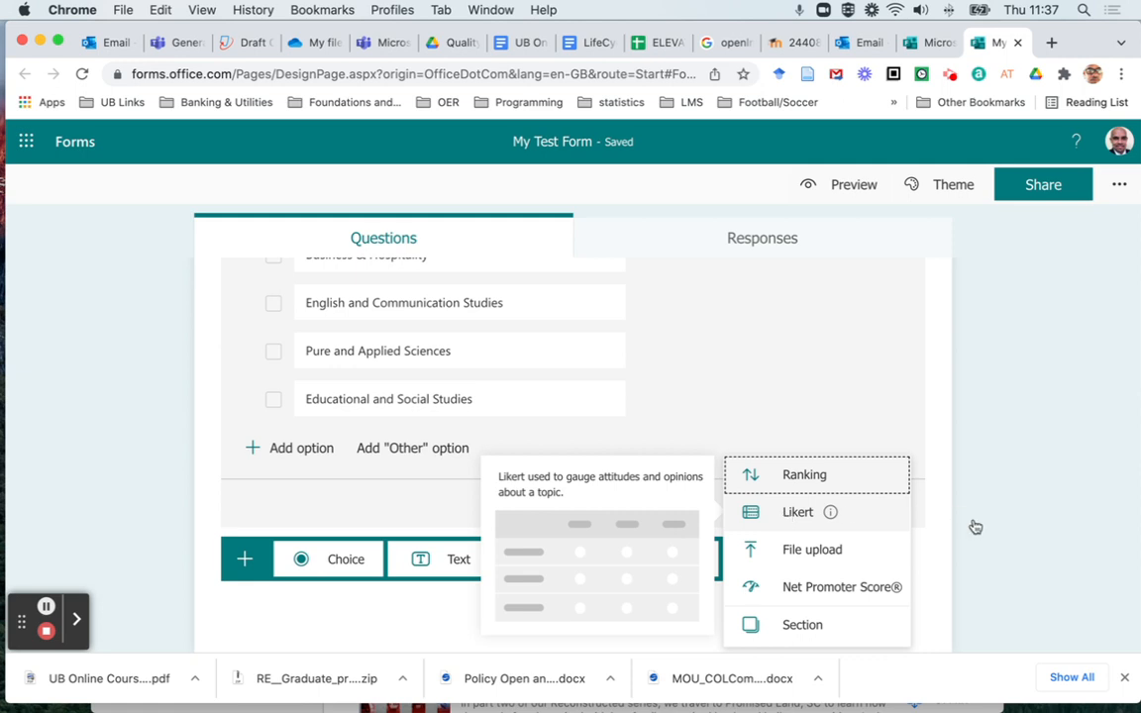
{"action": "left_click", "coordinate": [764, 522]}
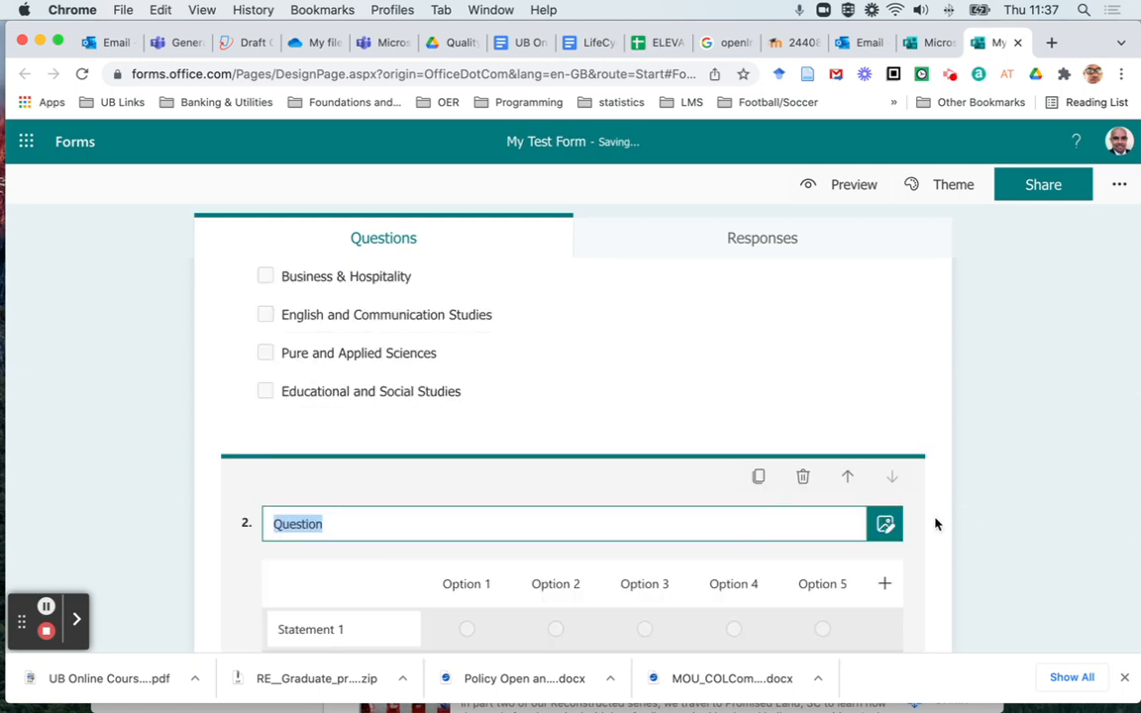
Enter "Please rank the following statements" as the text of the Likert question
{"action": "scroll", "coordinate": [579, 588], "scroll_direction": "down", "scroll_amount": 2}
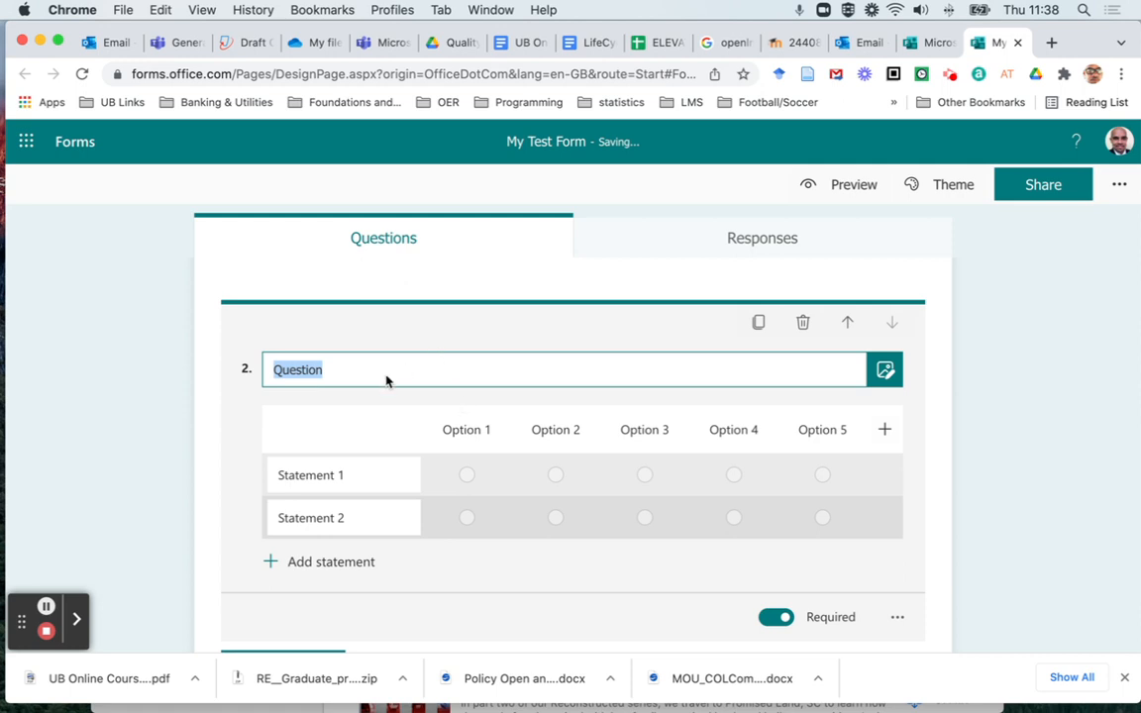
{"action": "type", "text": "P"}
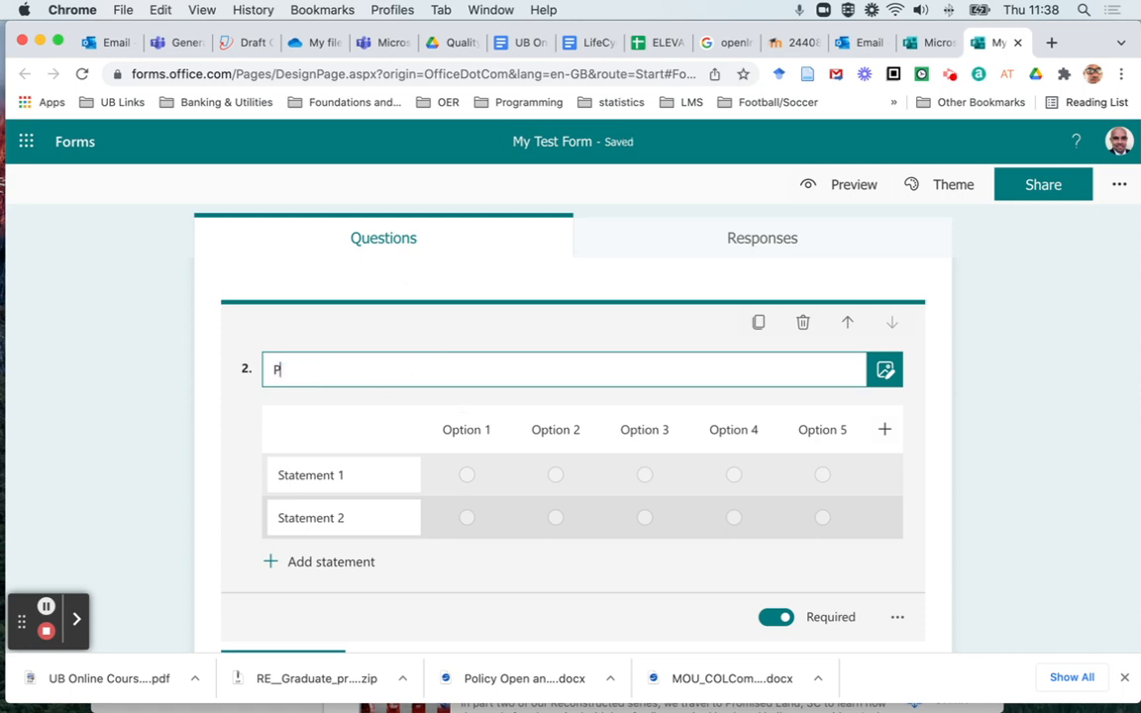
{"action": "type", "text": "lease rank"}
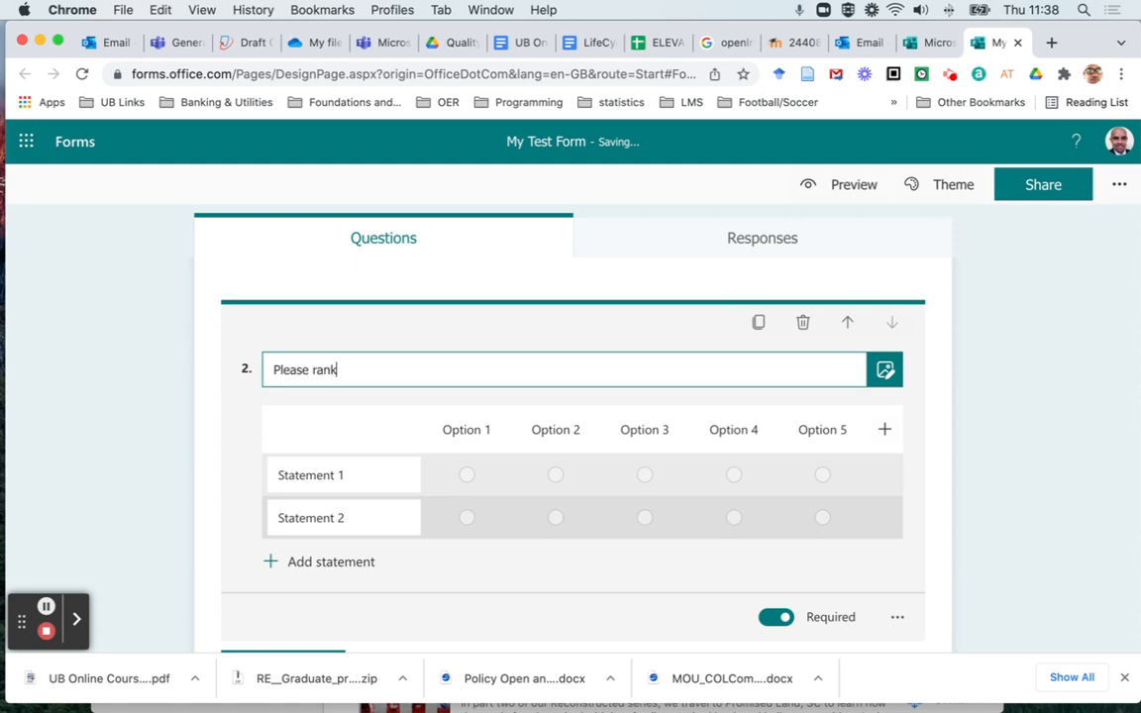
{"action": "type", "text": " th"}
{"action": "type", "text": "e following statnements"}
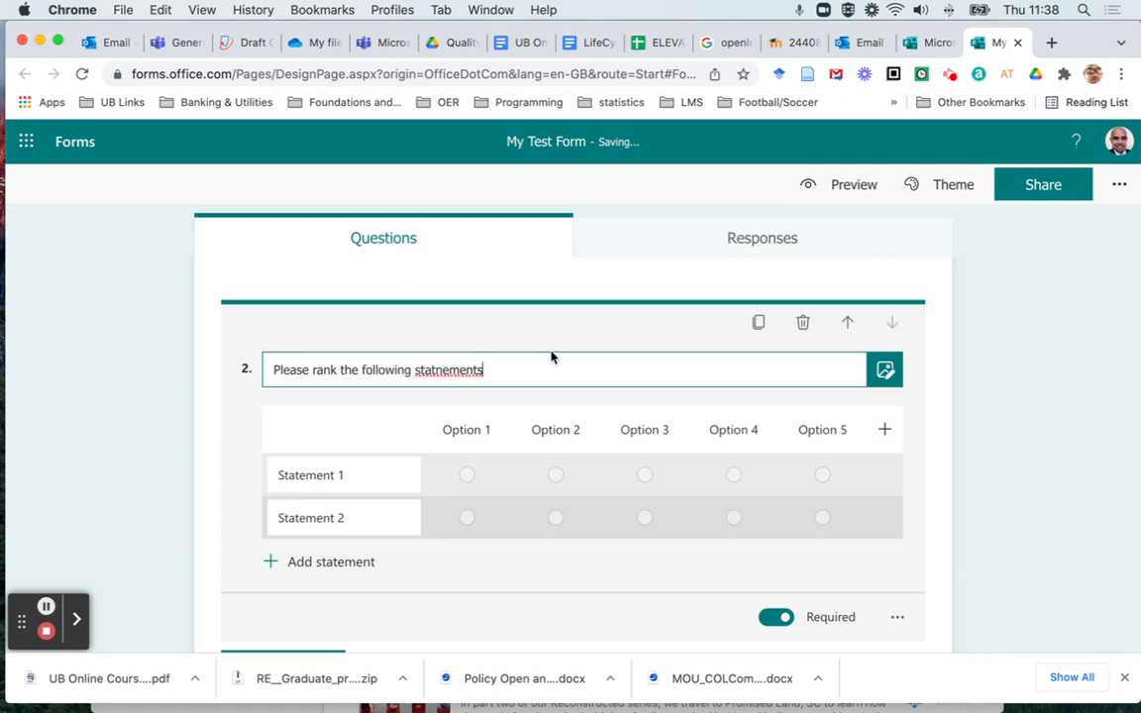
{"action": "left_click", "coordinate": [449, 370]}
{"action": "key", "text": "BackSpace"}
Extend the Likert question's text with "according to how much you agree or disagree with 1 = strongly disagree and 5 = strongly agree"
{"action": "left_click", "coordinate": [601, 374]}
{"action": "type", "text": "according to h"}
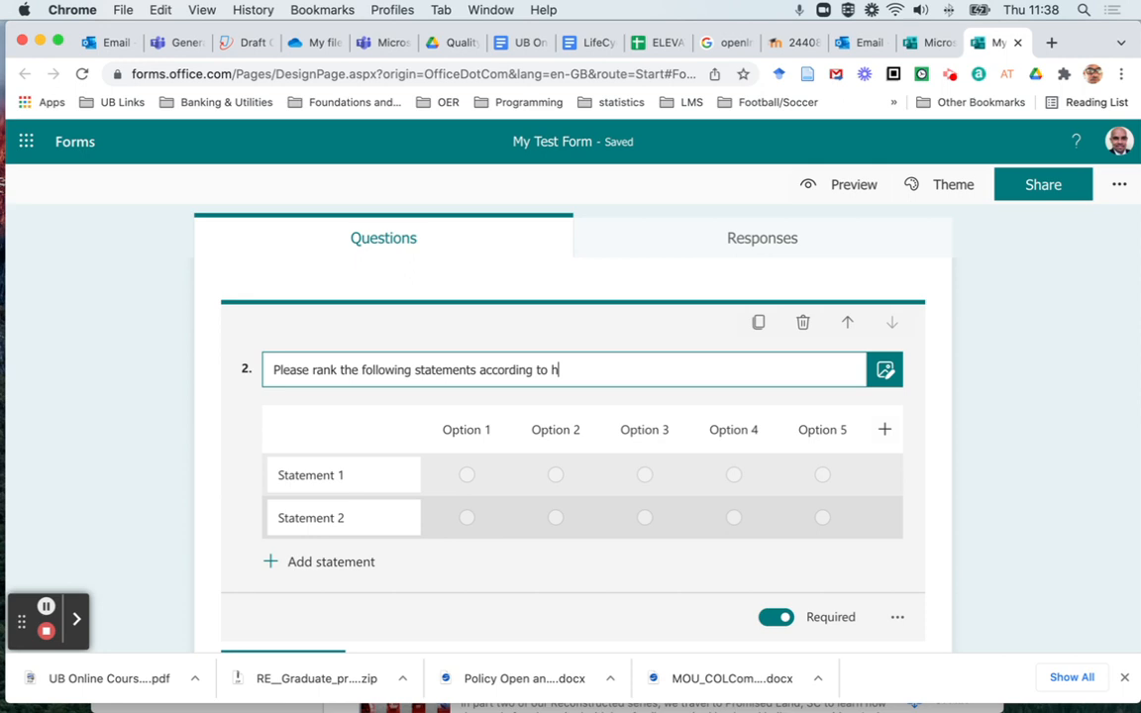
{"action": "type", "text": "ow much you agree or disgree"}
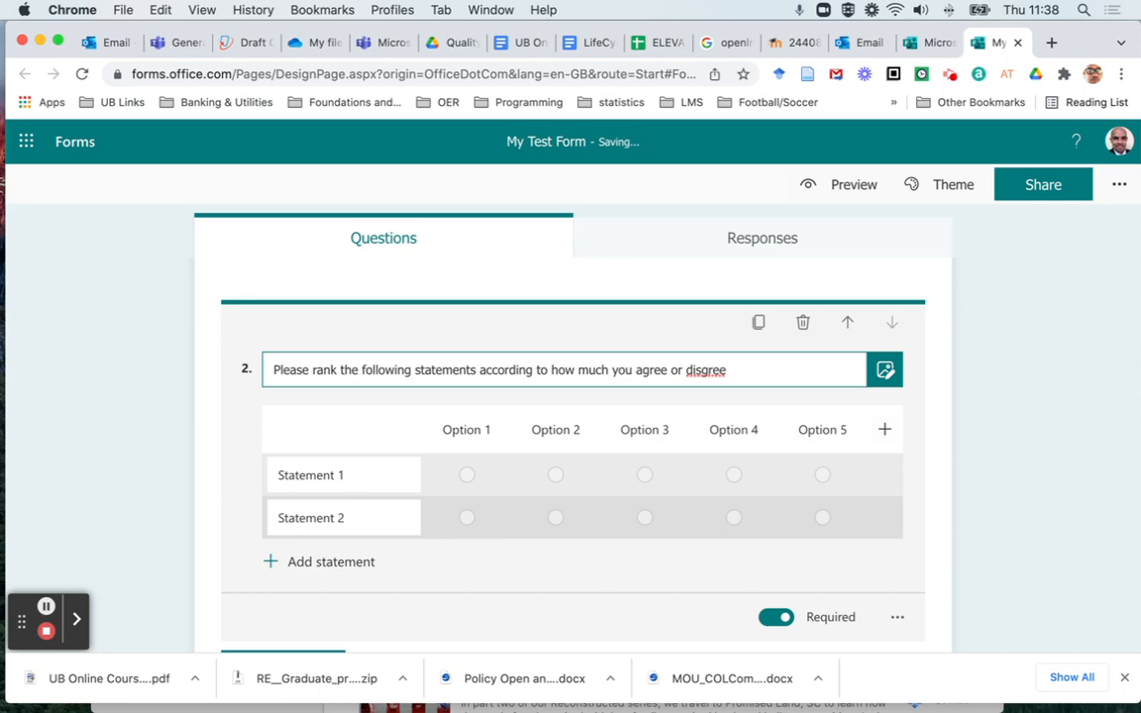
{"action": "type", "text": " with"}
{"action": "left_click", "coordinate": [703, 370]}
{"action": "type", "text": "a"}
{"action": "left_click", "coordinate": [785, 368]}
{"action": "type", "text": "1 = strongly "}
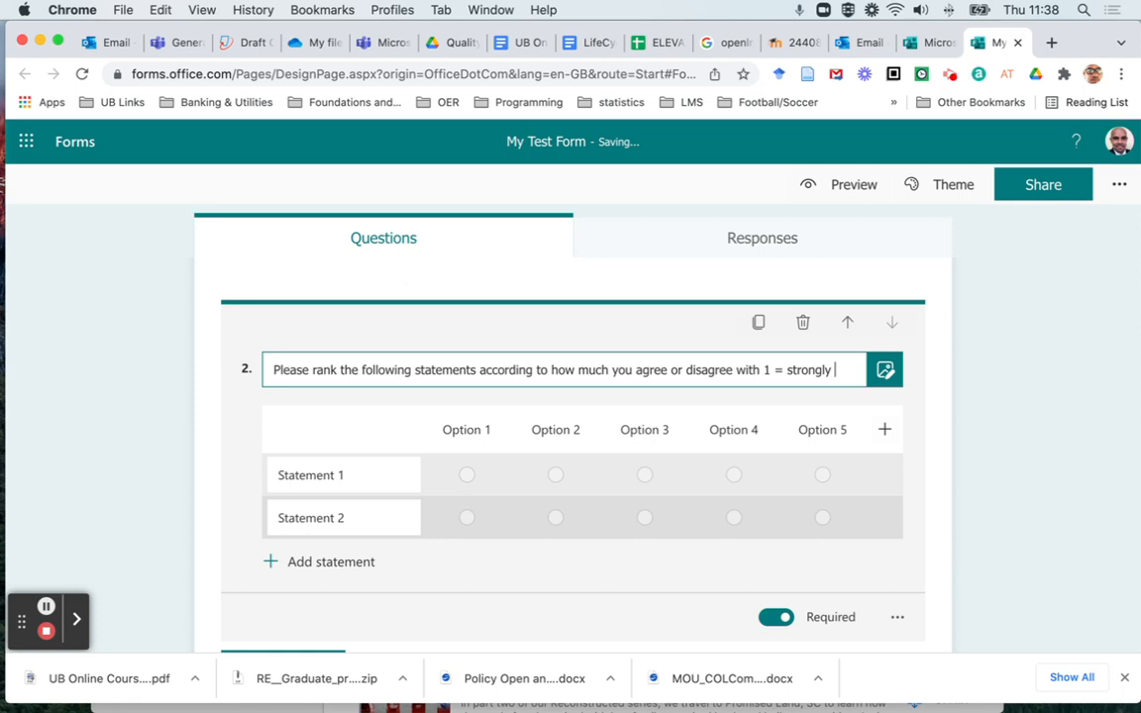
{"action": "type", "text": "disagree and 5"}
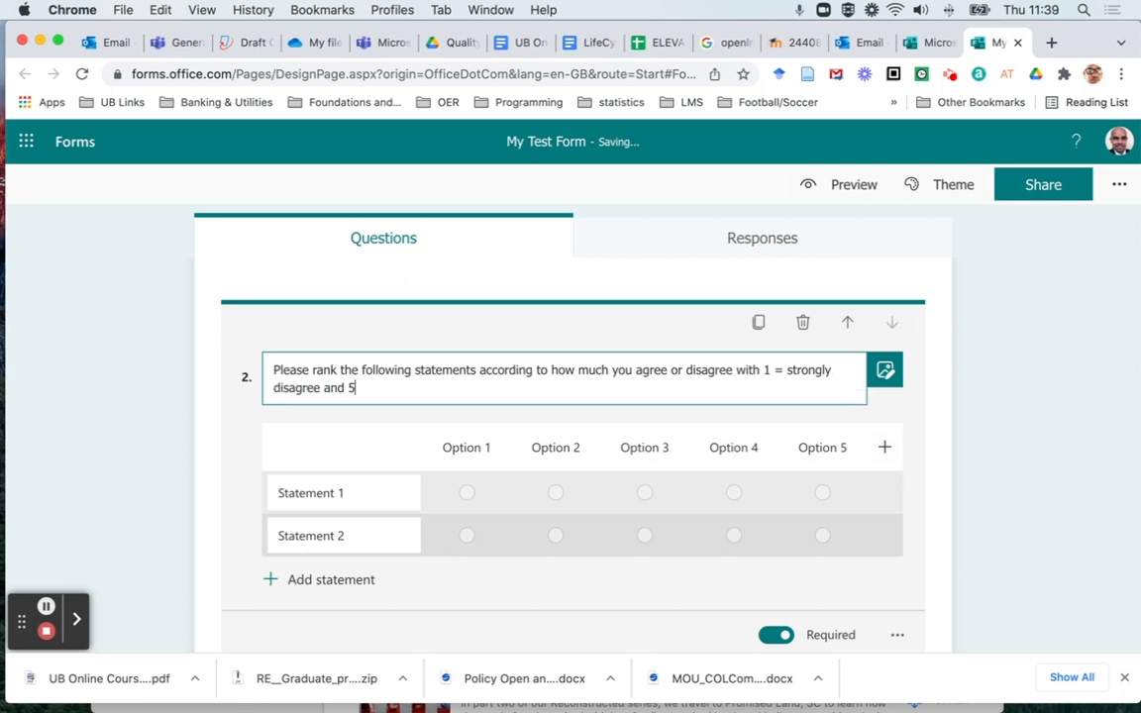
{"action": "type", "text": " = strongly agree"}
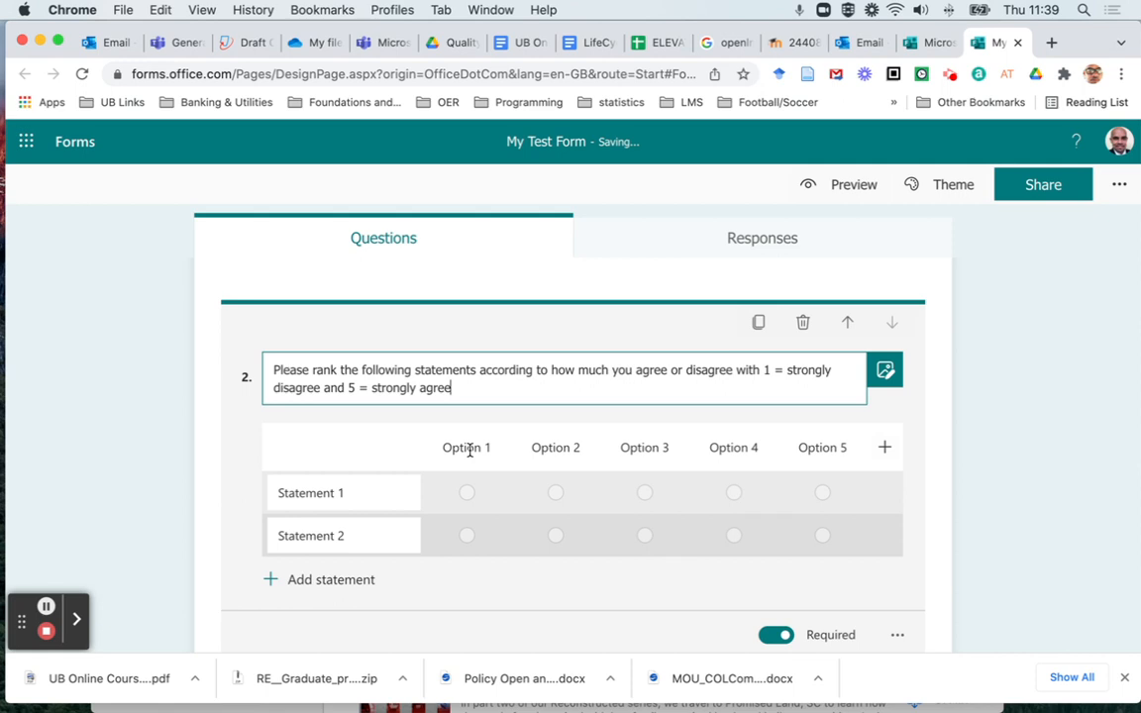
Label the first two Likert options "1 = strongly disagree" and "2 = somewhat disagree"
{"action": "left_click", "coordinate": [469, 448]}
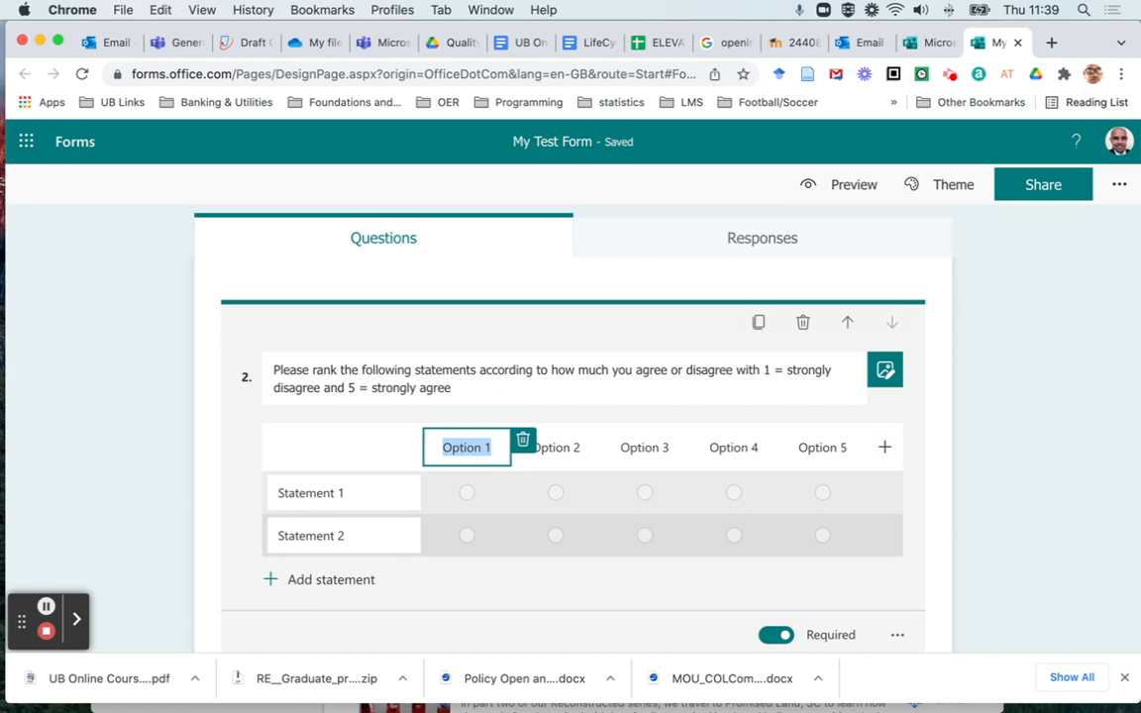
{"action": "type", "text": "1 = st"}
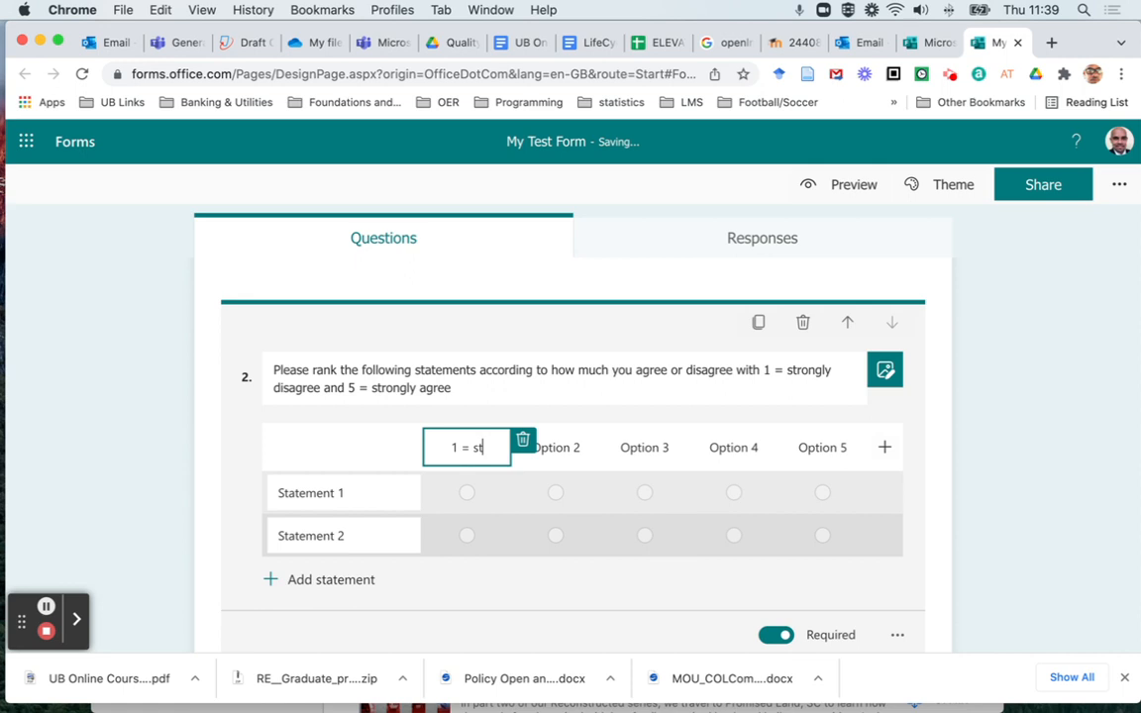
{"action": "type", "text": "rongly disagree"}
{"action": "left_click", "coordinate": [563, 462]}
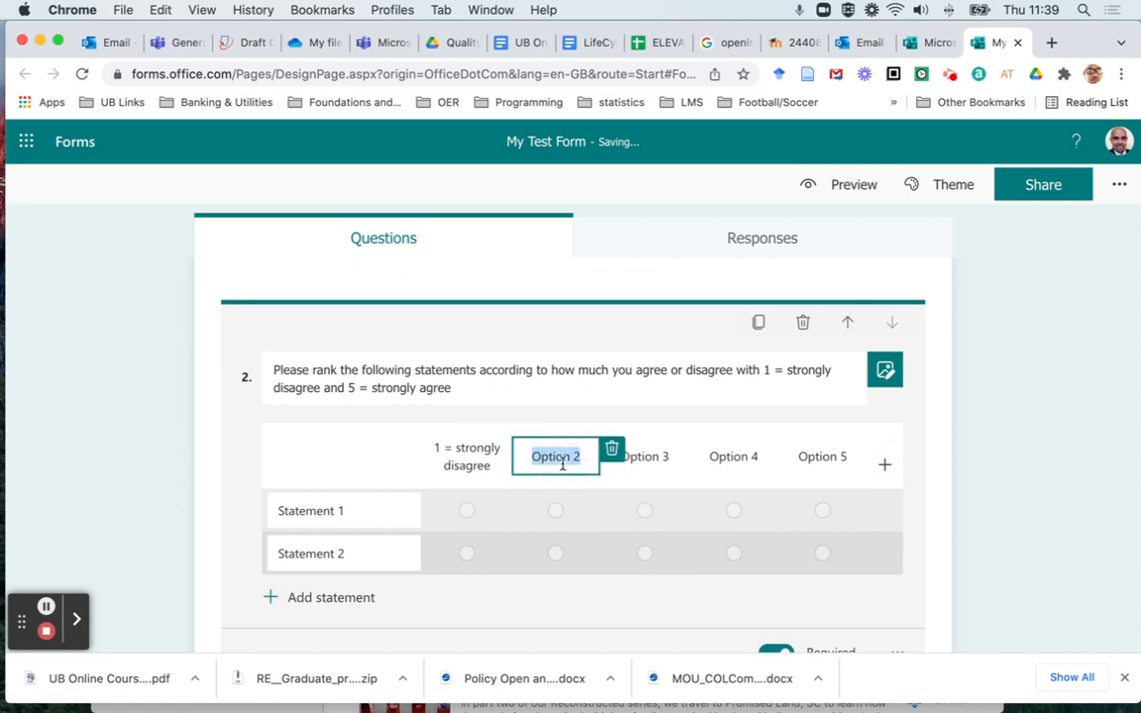
{"action": "type", "text": "2"}
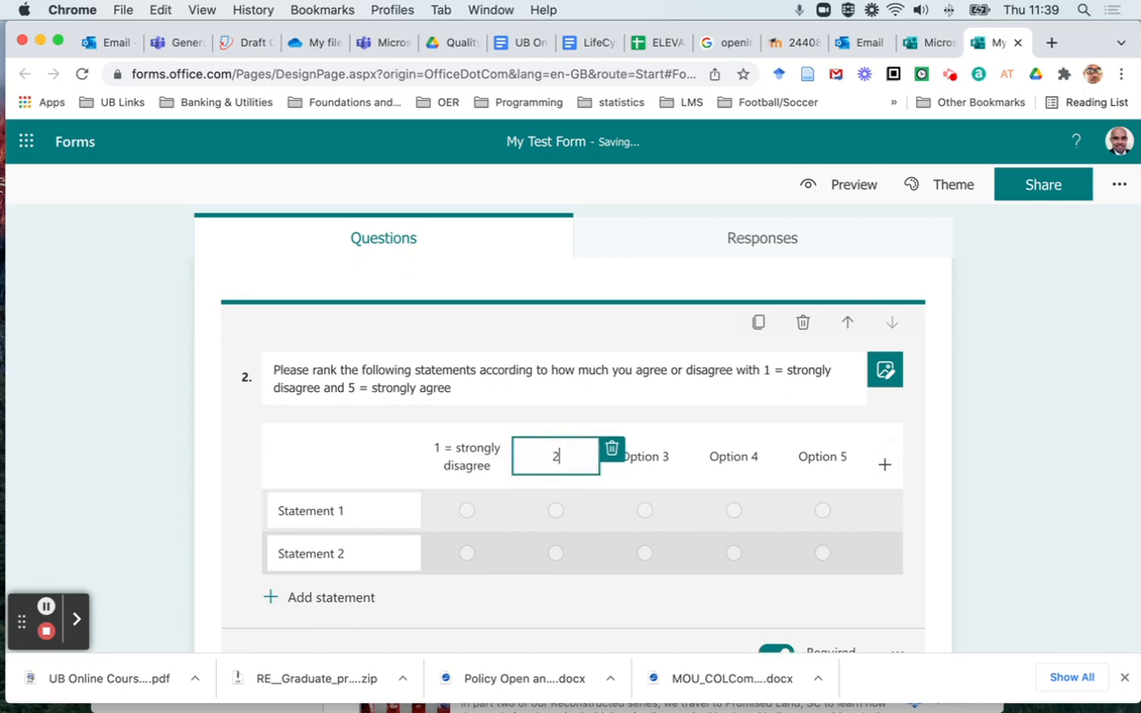
{"action": "type", "text": " ="}
{"action": "type", "text": "somewhat disagree"}
Delete Option 3 from the Likert scale and relabel Option 4 as "3 = somwhat agree"
{"action": "left_click", "coordinate": [659, 464]}
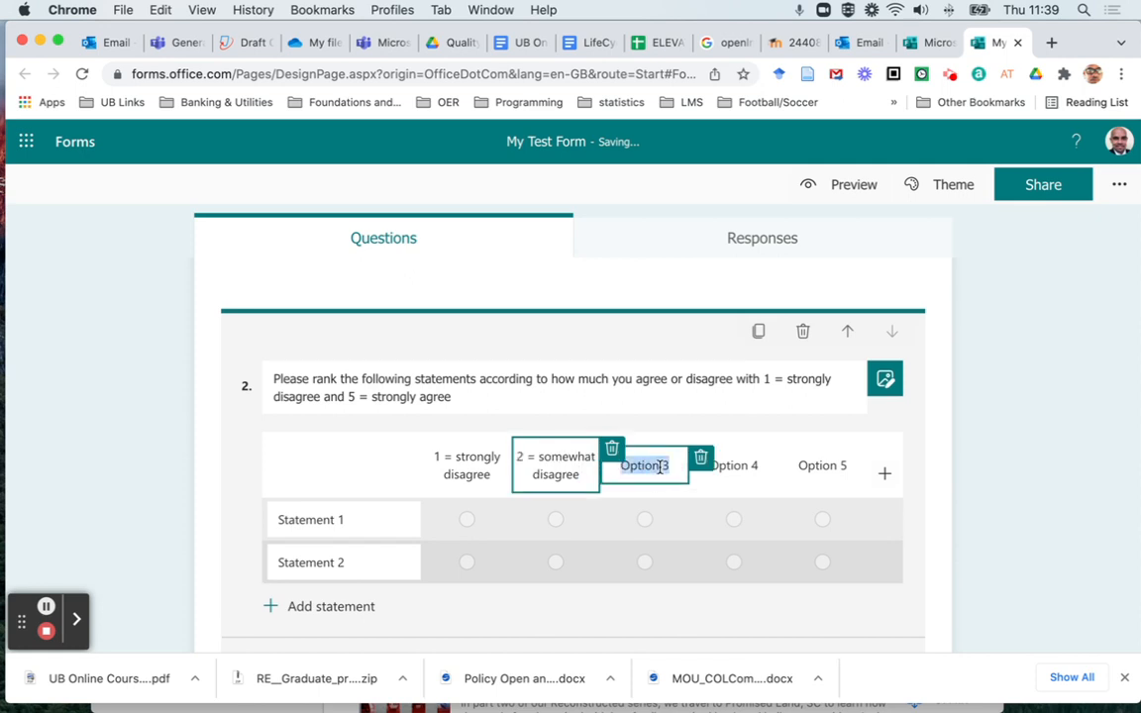
{"action": "left_click", "coordinate": [700, 461]}
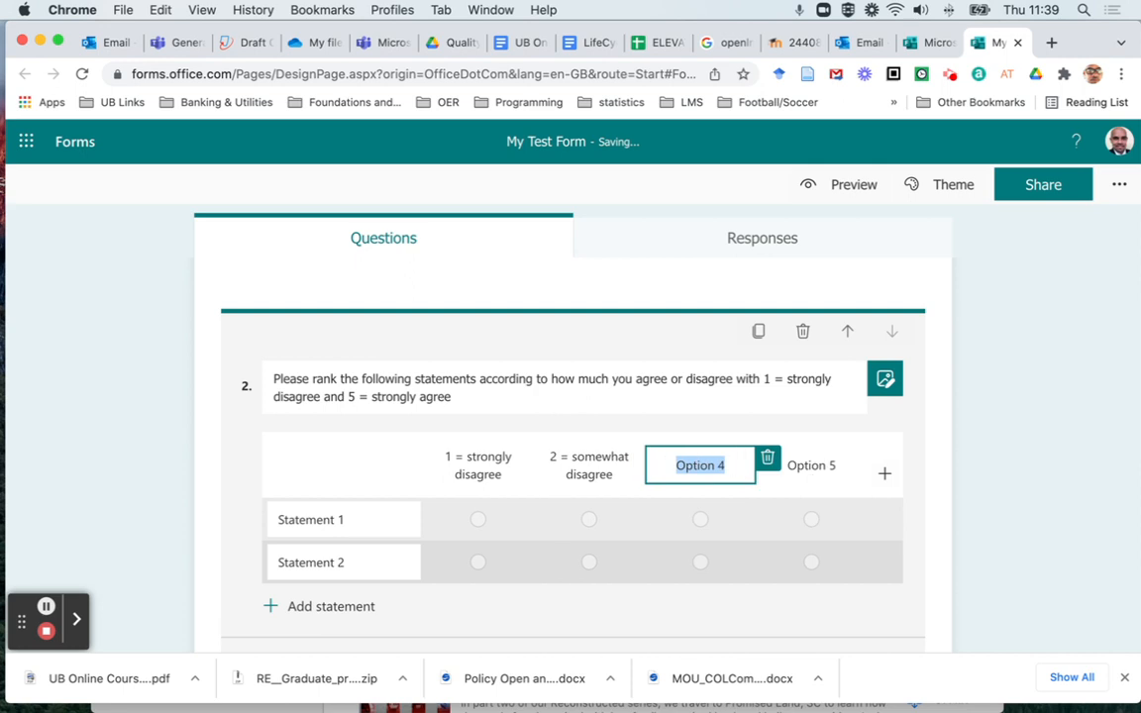
{"action": "type", "text": "3 ="}
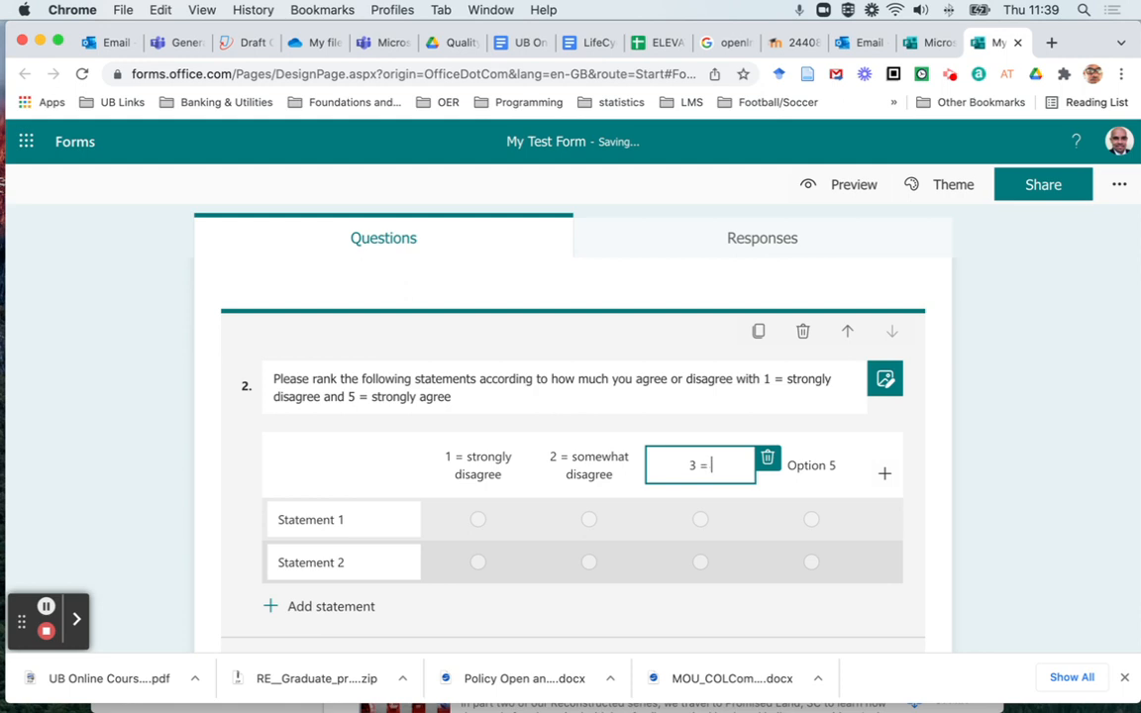
{"action": "type", "text": " somwhat agree"}
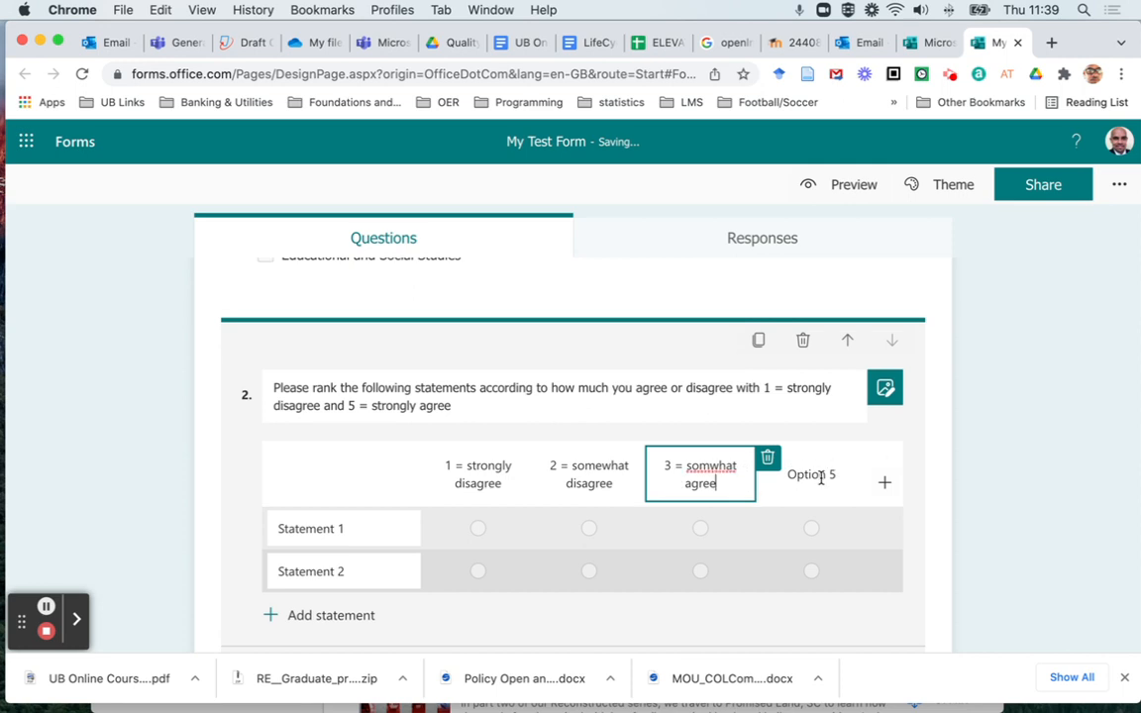
Label the last Likert option "4 = strongly agree"
{"action": "left_click", "coordinate": [821, 475]}
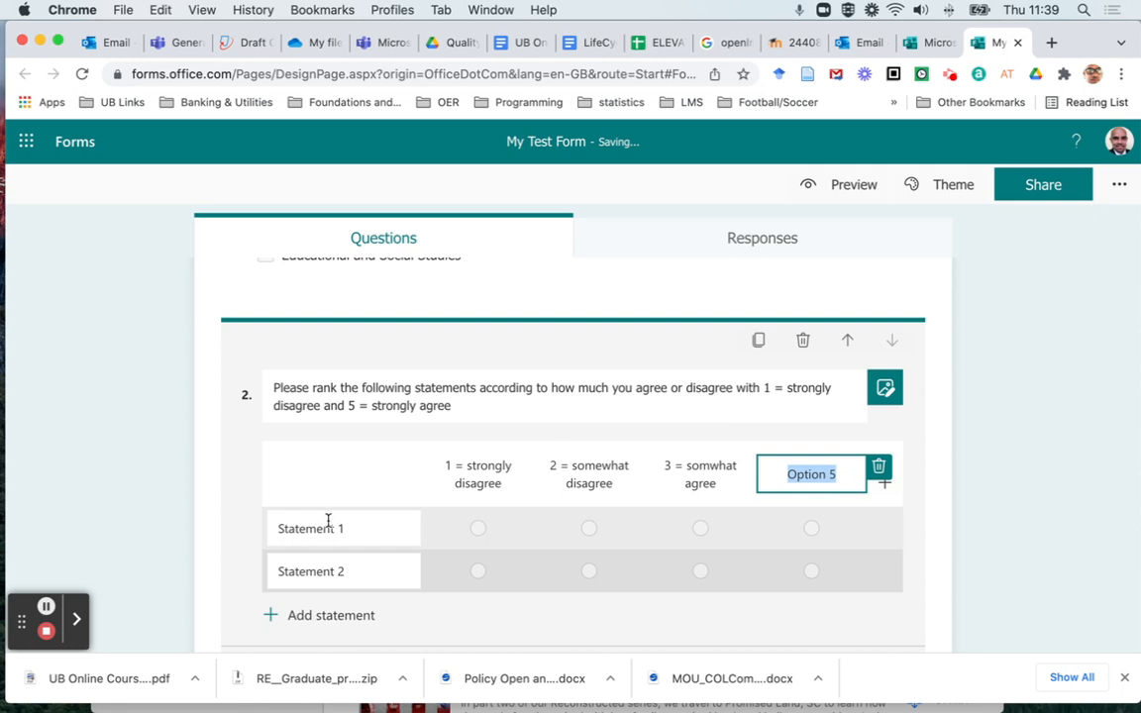
{"action": "type", "text": "strongly agree"}
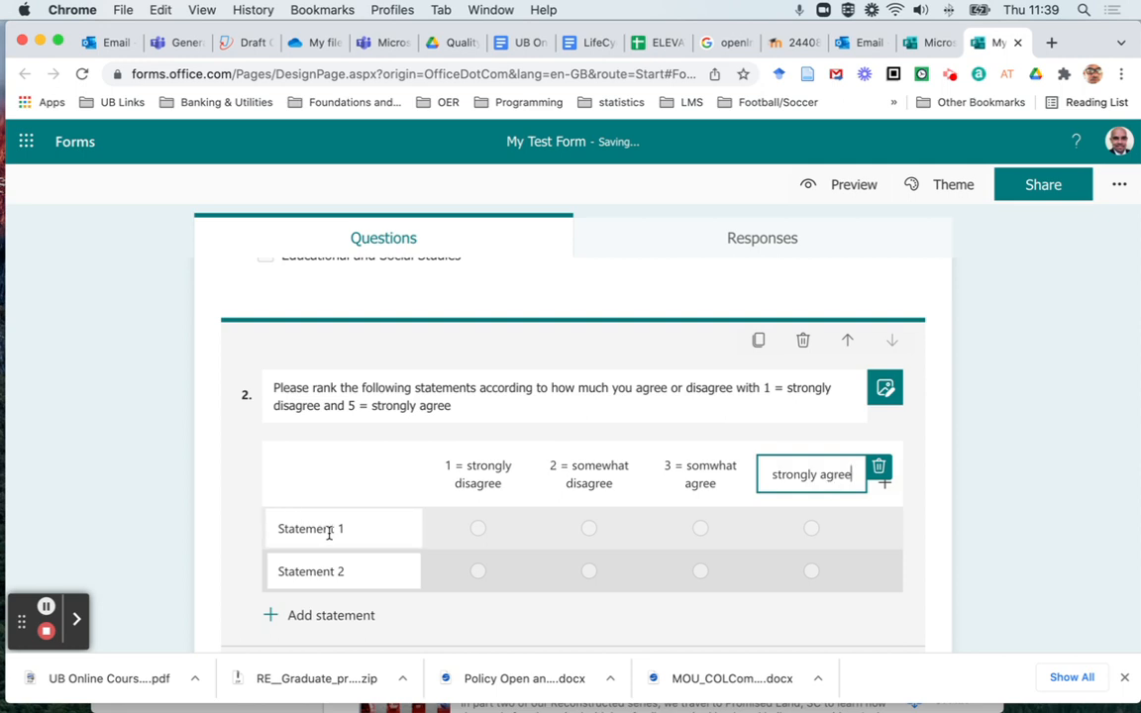
{"action": "left_click", "coordinate": [328, 531]}
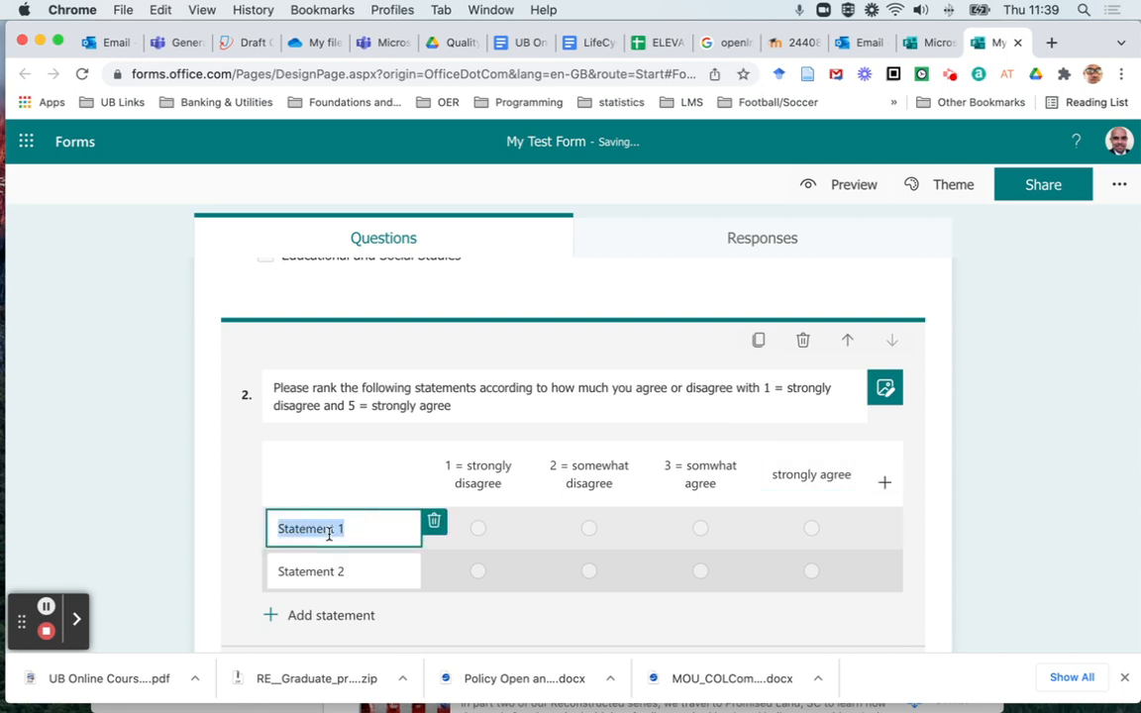
{"action": "left_click", "coordinate": [793, 473]}
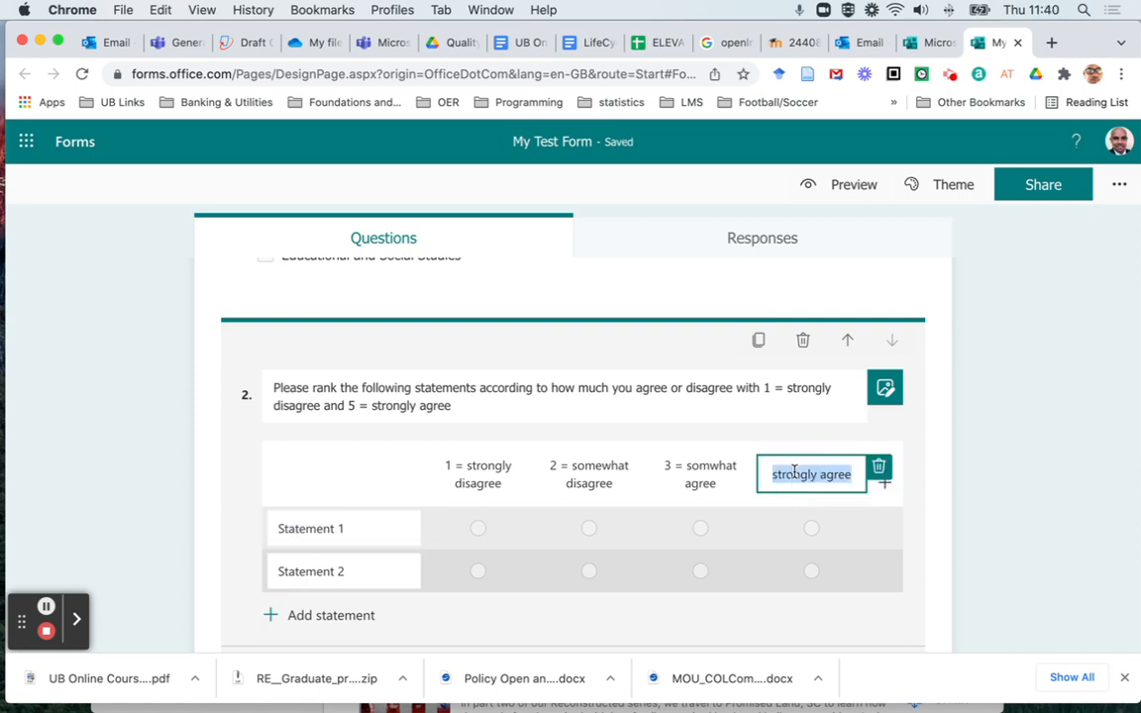
{"action": "left_click", "coordinate": [772, 474]}
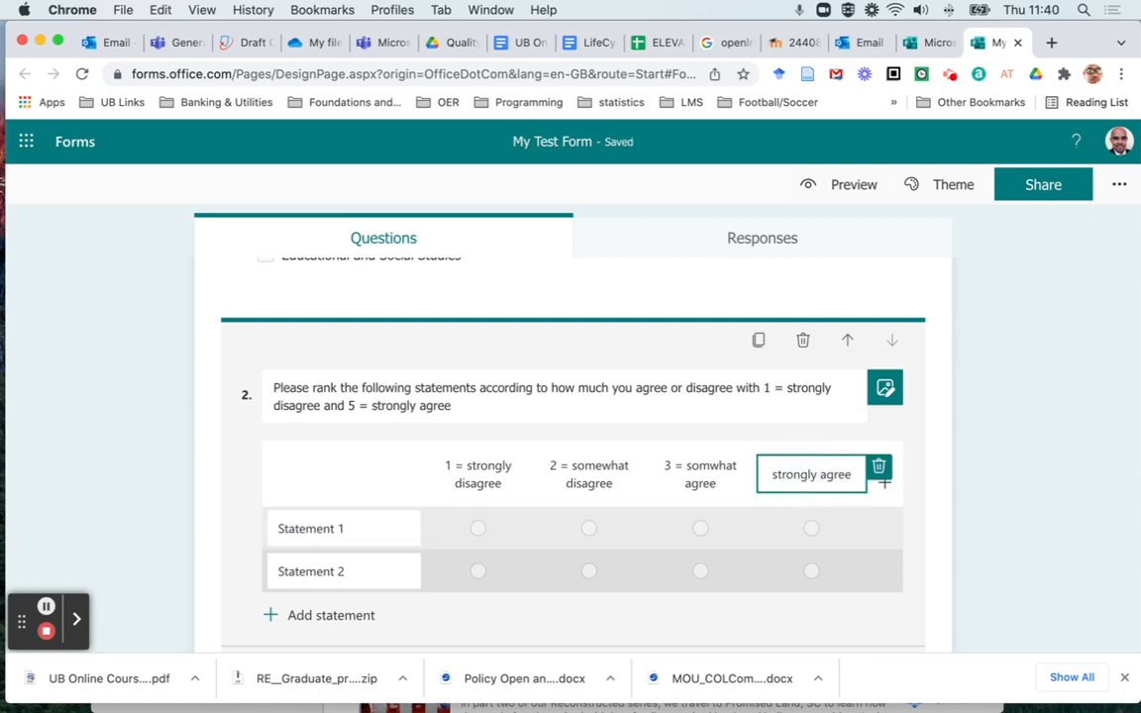
{"action": "type", "text": "4 ="}
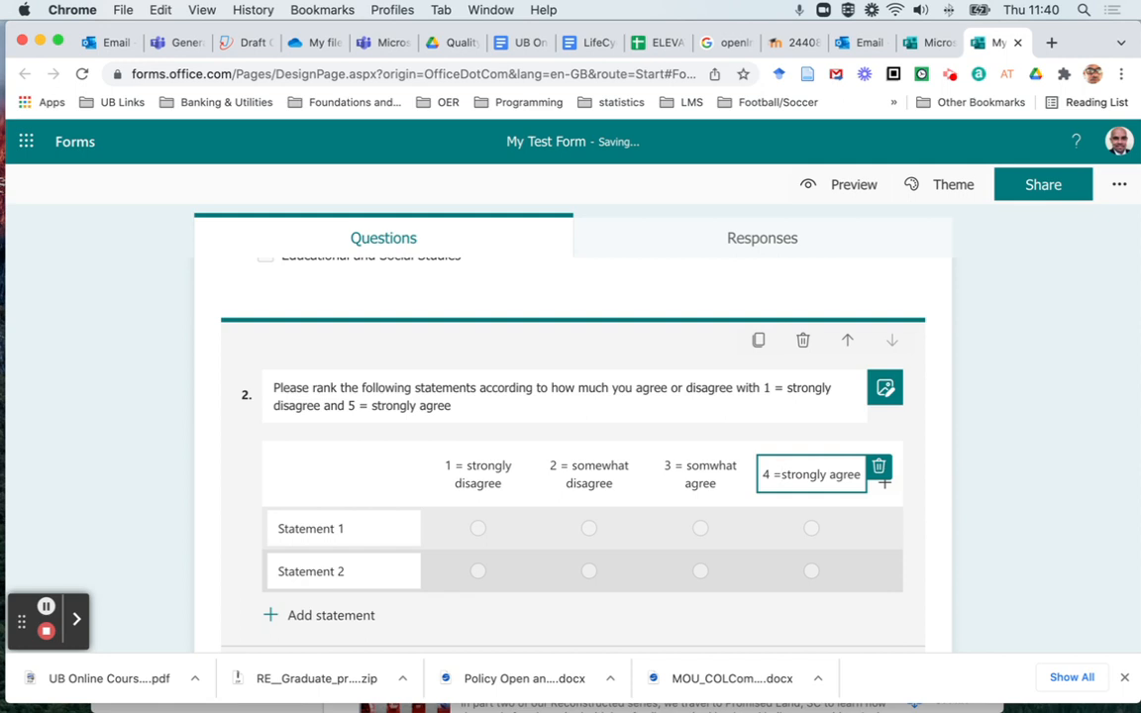
Replace Statement 1 of the Likert question with "I would recommend this course to another colleague"
{"action": "left_click", "coordinate": [364, 529]}
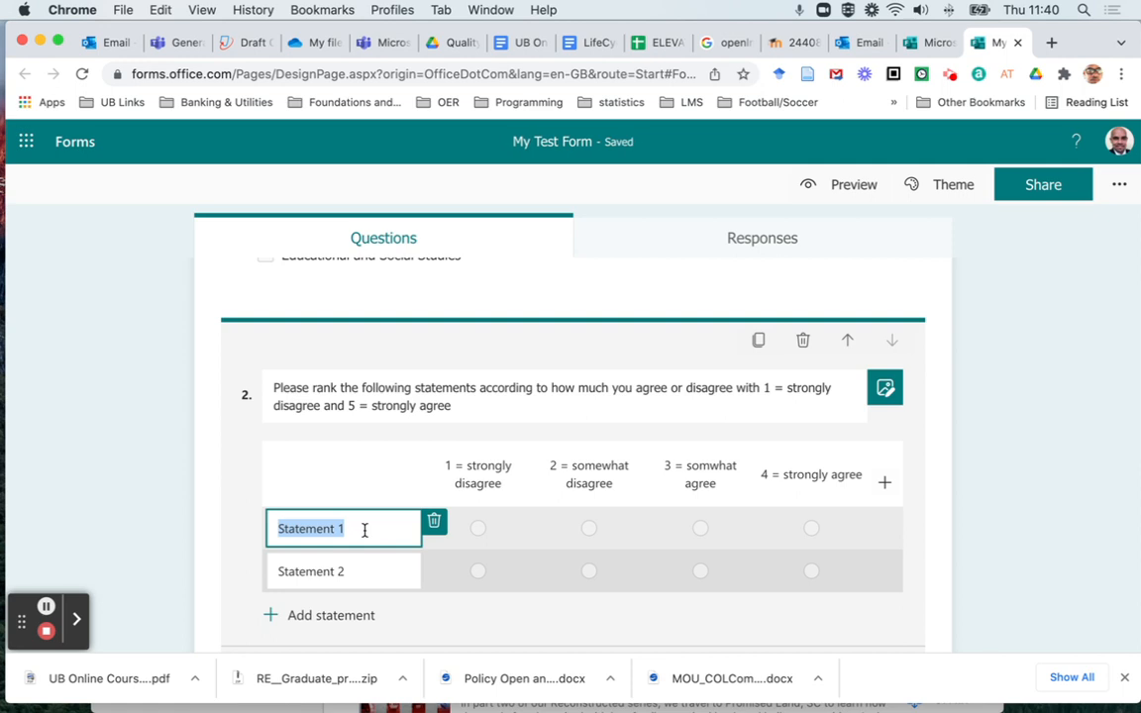
{"action": "type", "text": "I would rem"}
{"action": "key", "text": "BackSpace"}
{"action": "type", "text": "co"}
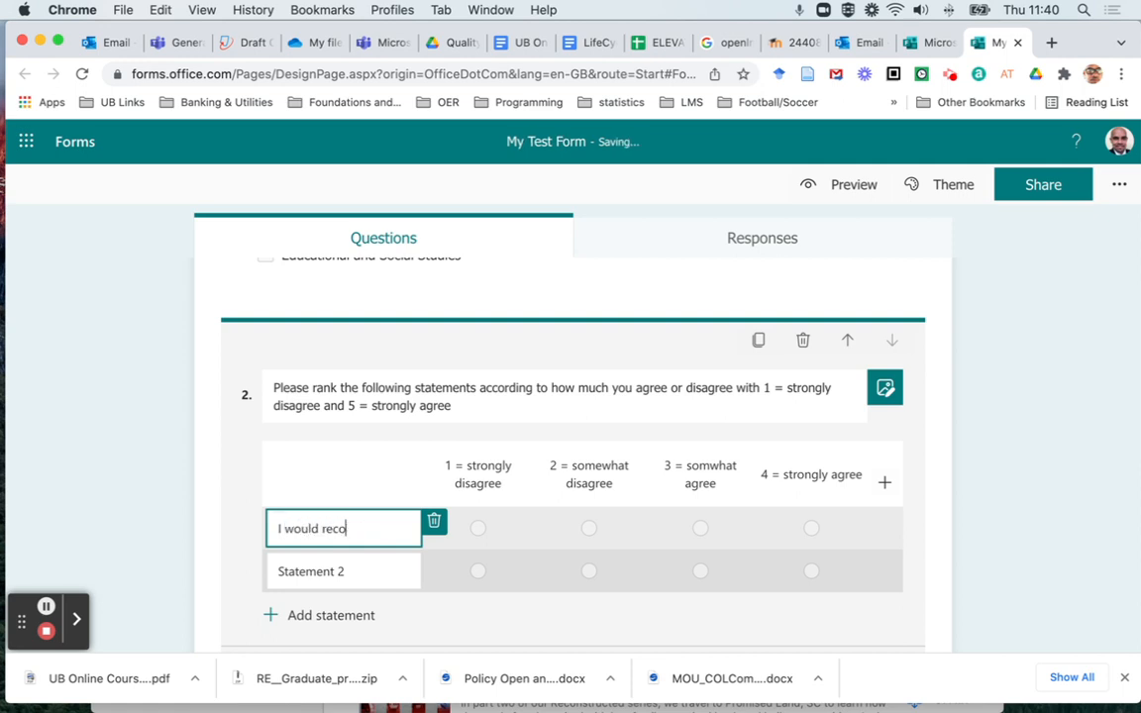
{"action": "type", "text": "mmend this course to an"}
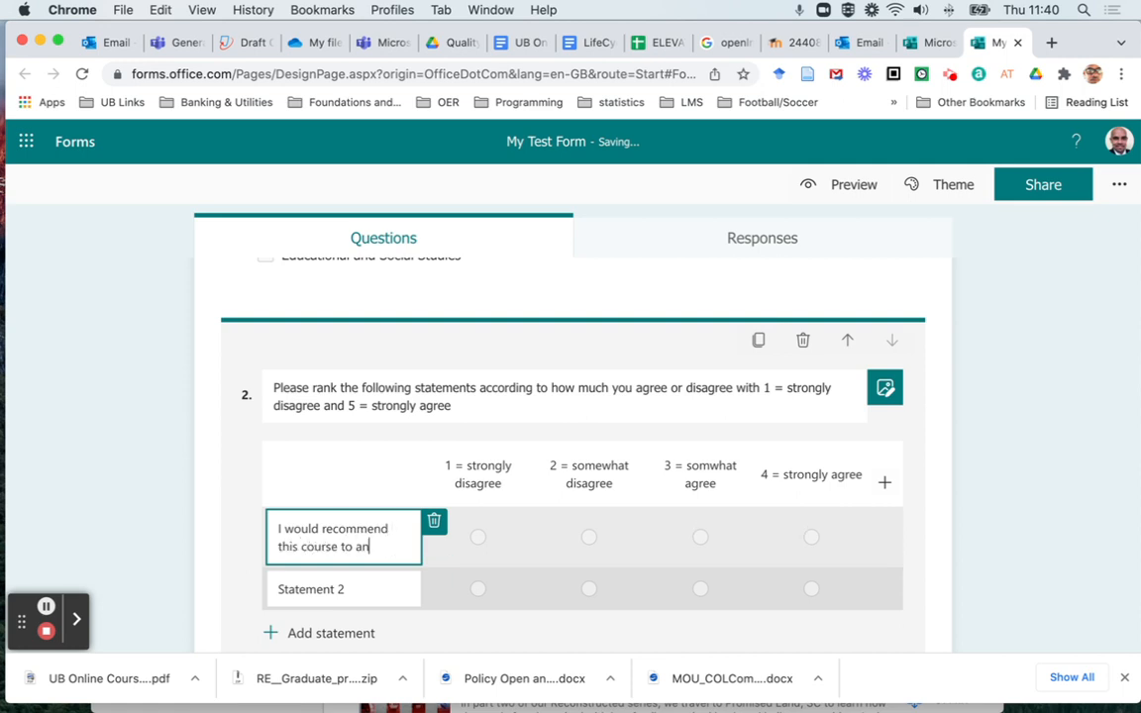
{"action": "type", "text": "other colleague"}
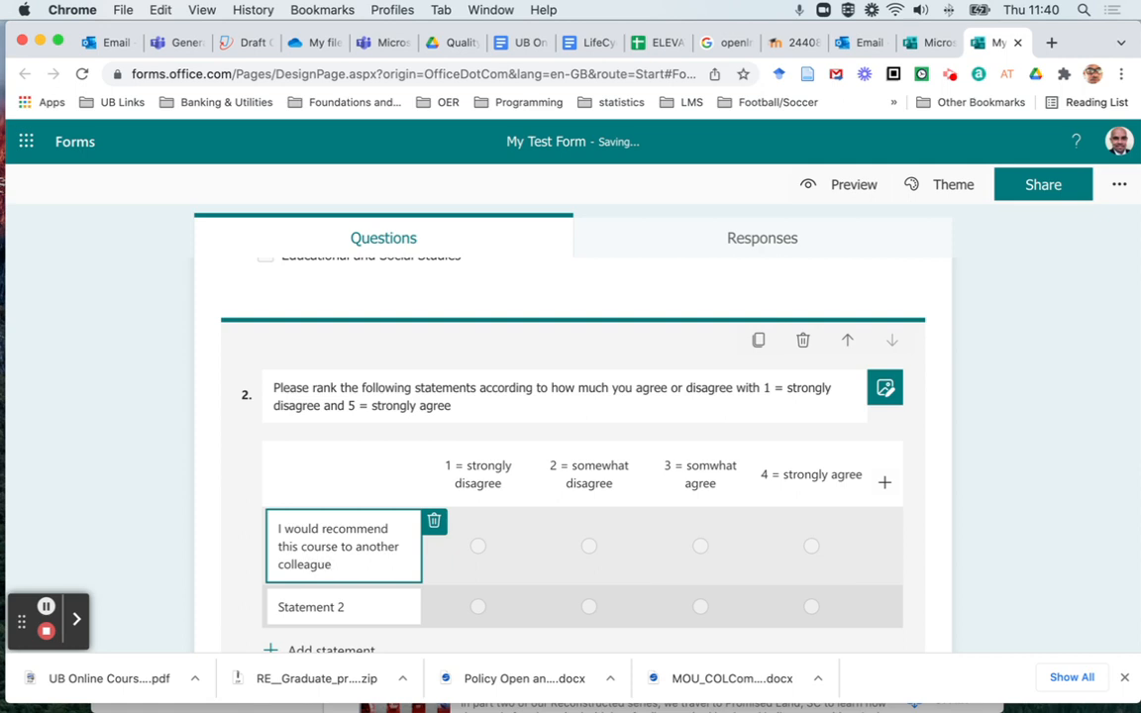
Replace Statement 2 of the Likert question with "I learned something new about my practice in this course"
{"action": "left_click", "coordinate": [341, 605]}
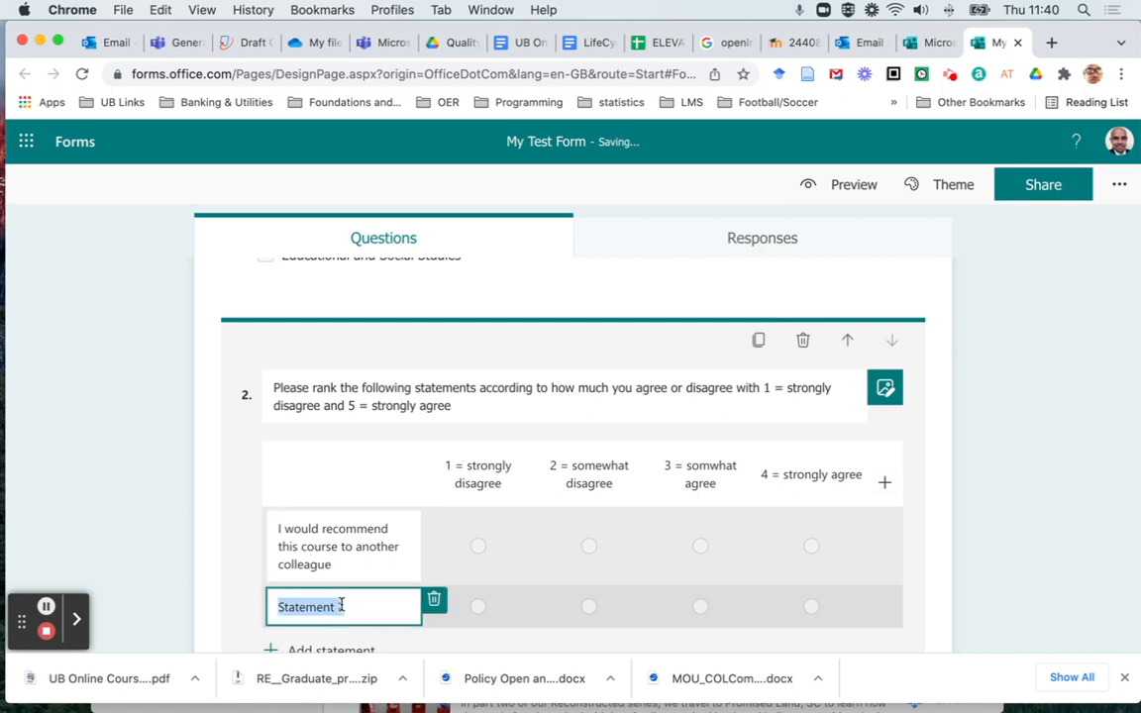
{"action": "type", "text": "I"}
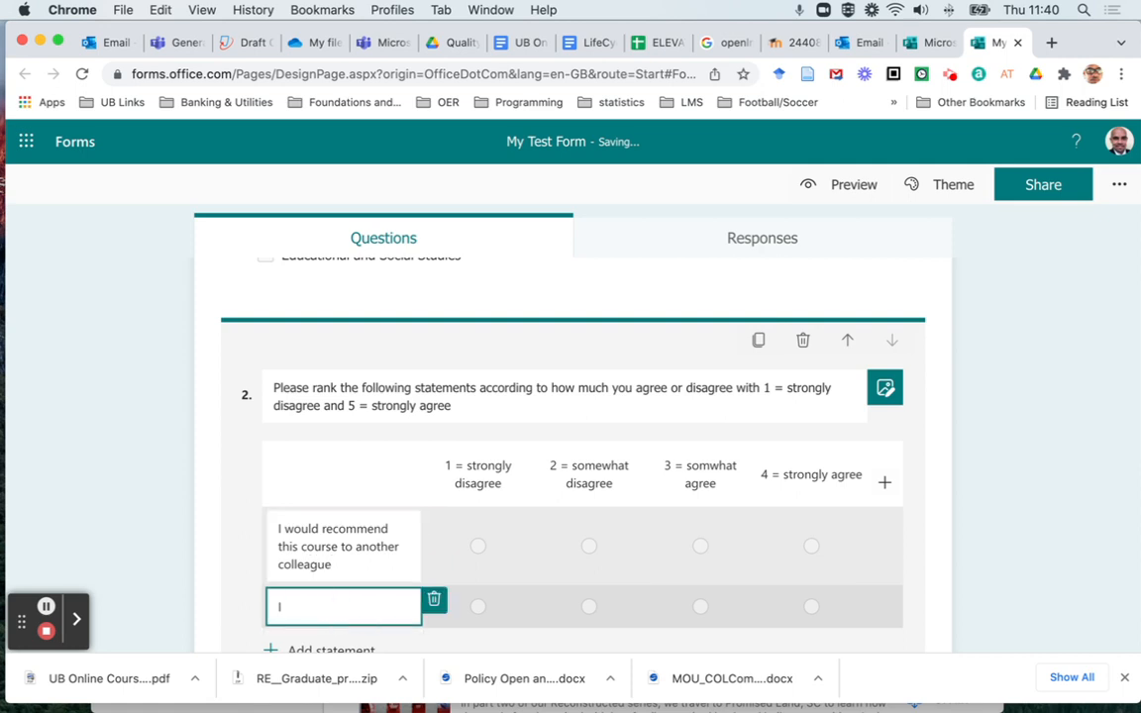
{"action": "type", "text": " learned something new about my pract"}
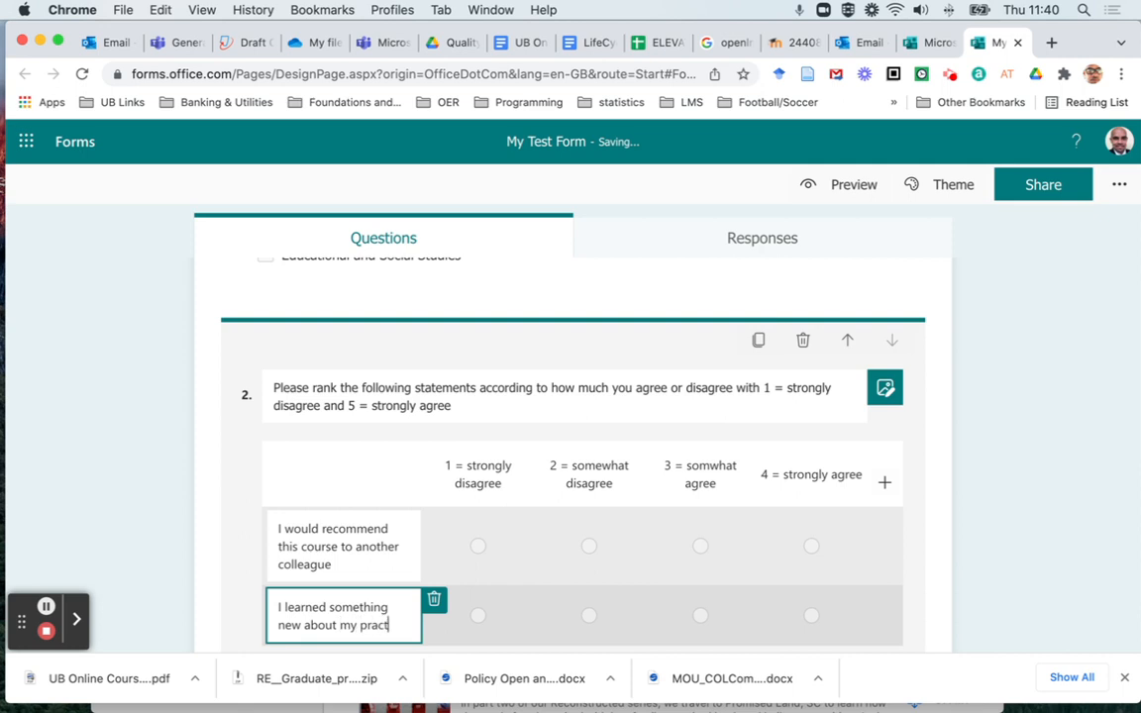
{"action": "type", "text": "ice in this course"}
Add a text question below the Likert question and set it to accept a long answer
{"action": "scroll", "coordinate": [574, 426], "scroll_direction": "down", "scroll_amount": 3}
{"action": "scroll", "coordinate": [574, 426], "scroll_direction": "up", "scroll_amount": 3}
{"action": "scroll", "coordinate": [574, 425], "scroll_direction": "down", "scroll_amount": 5}
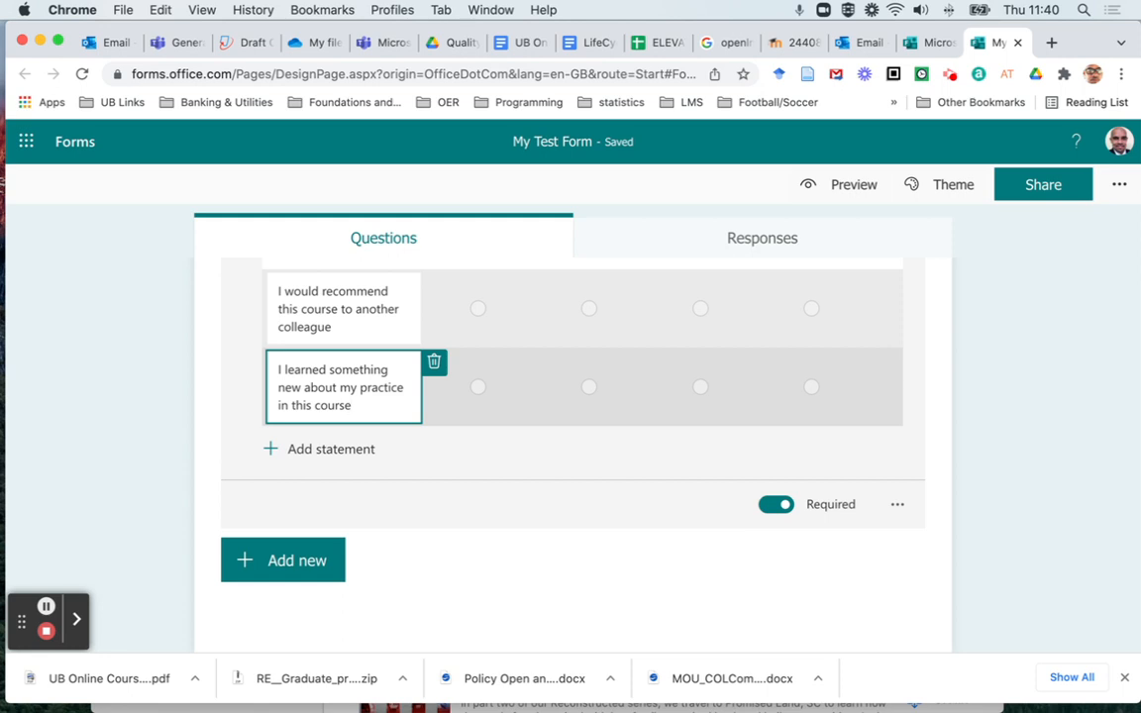
{"action": "left_click", "coordinate": [289, 572]}
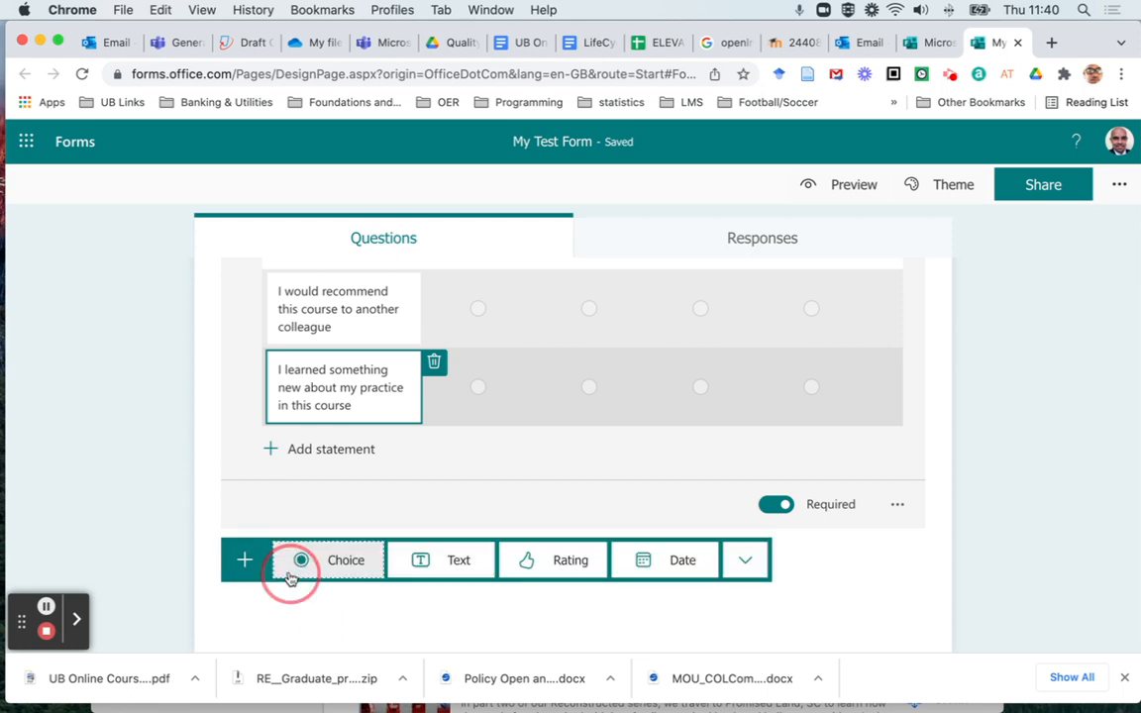
{"action": "left_click", "coordinate": [458, 560]}
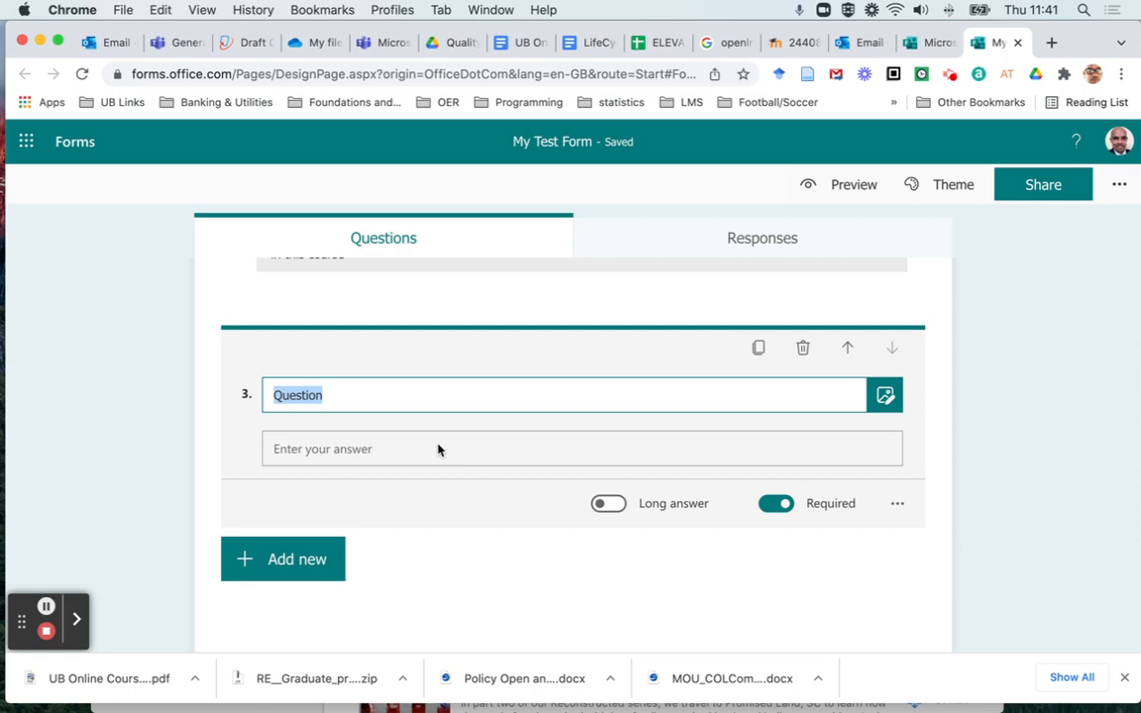
{"action": "left_click", "coordinate": [610, 503]}
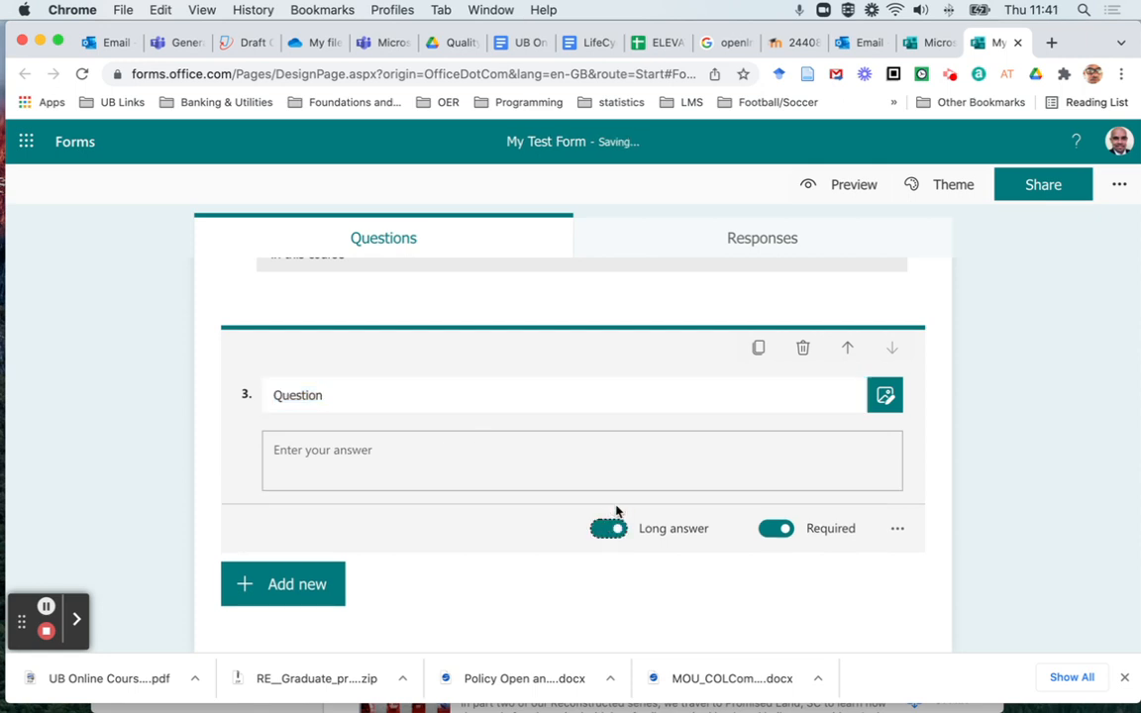
Enter "Please give some extra comments" as the text of question 3
{"action": "left_click", "coordinate": [359, 393]}
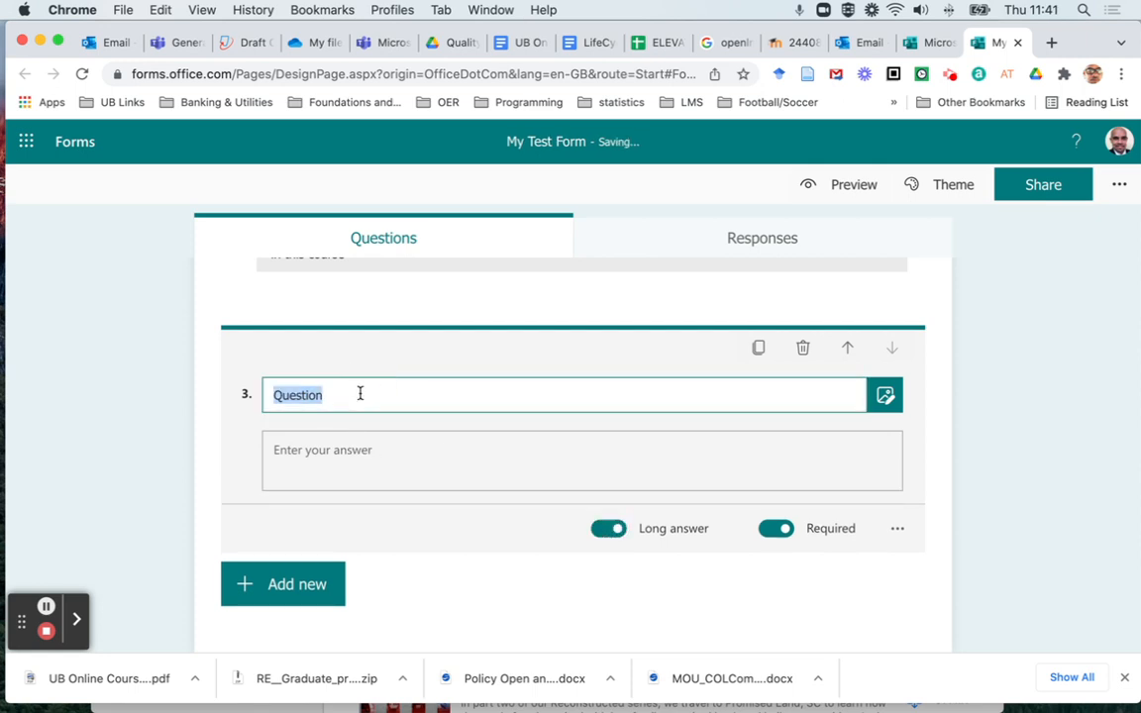
{"action": "type", "text": "Pleas"}
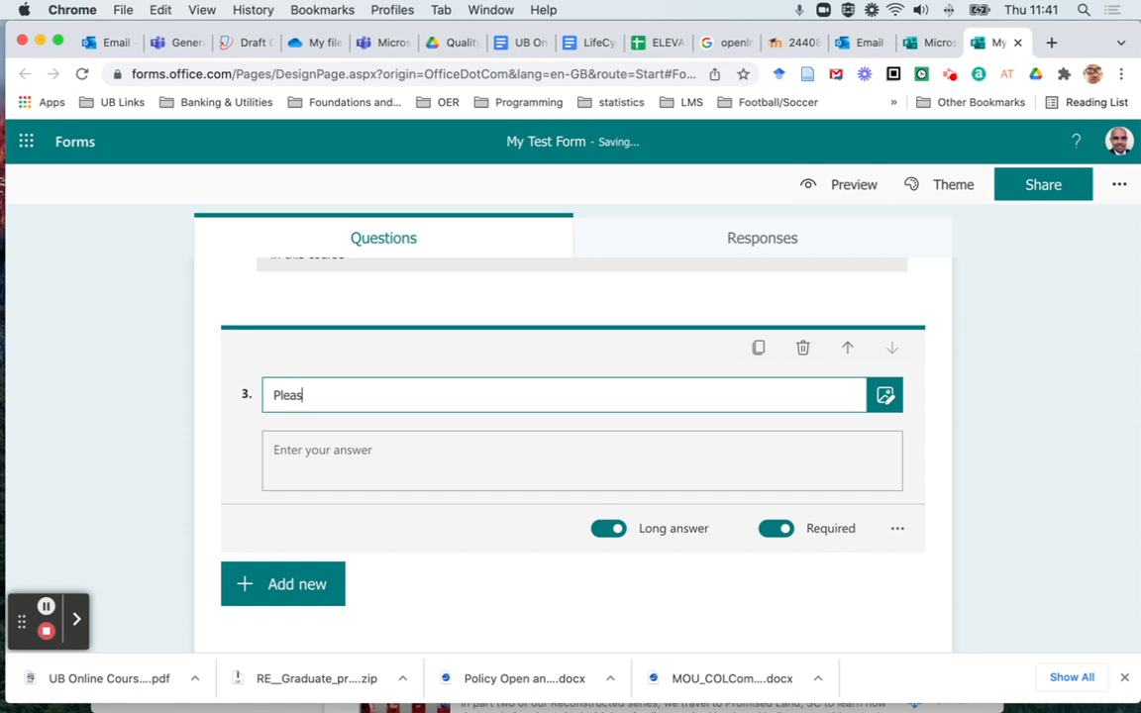
{"action": "type", "text": "e give some extra"}
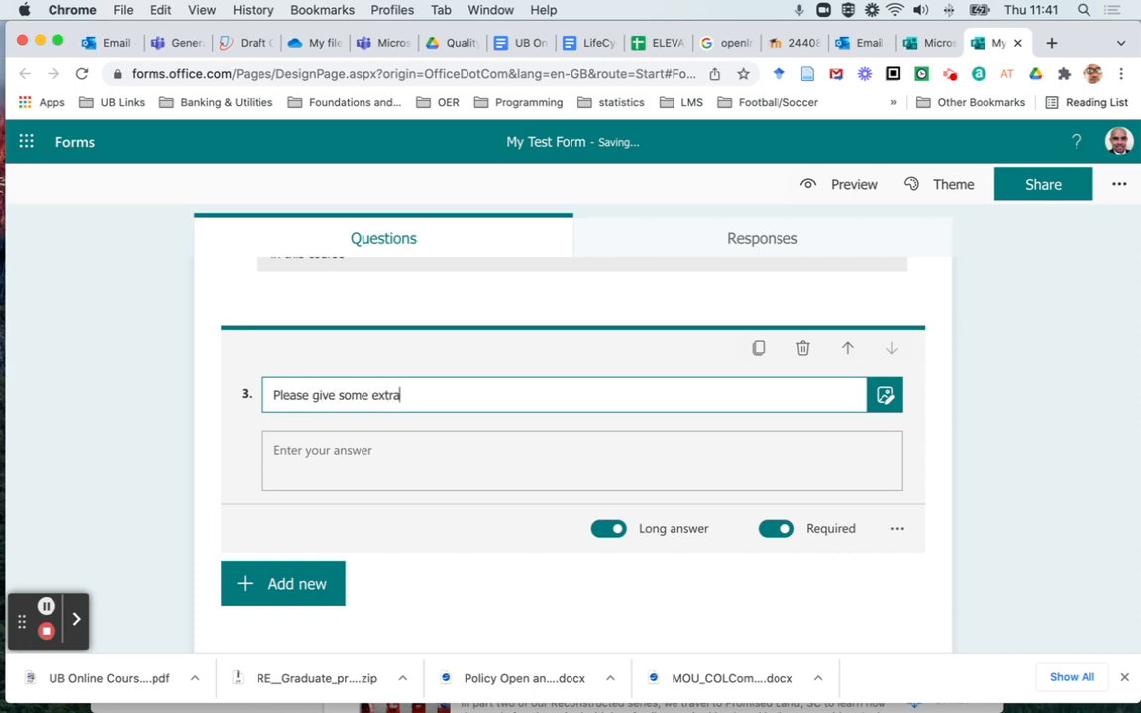
{"action": "type", "text": " comments"}
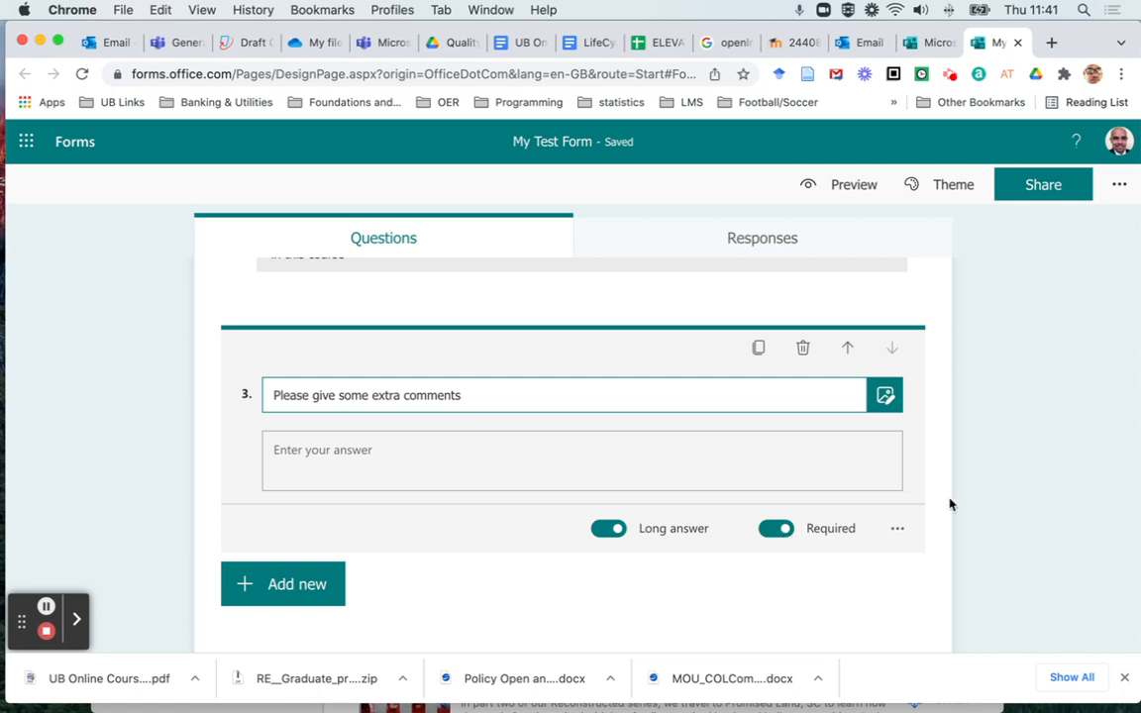
Change the form's settings so that anyone can respond
{"action": "scroll", "coordinate": [942, 474], "scroll_direction": "up", "scroll_amount": 10}
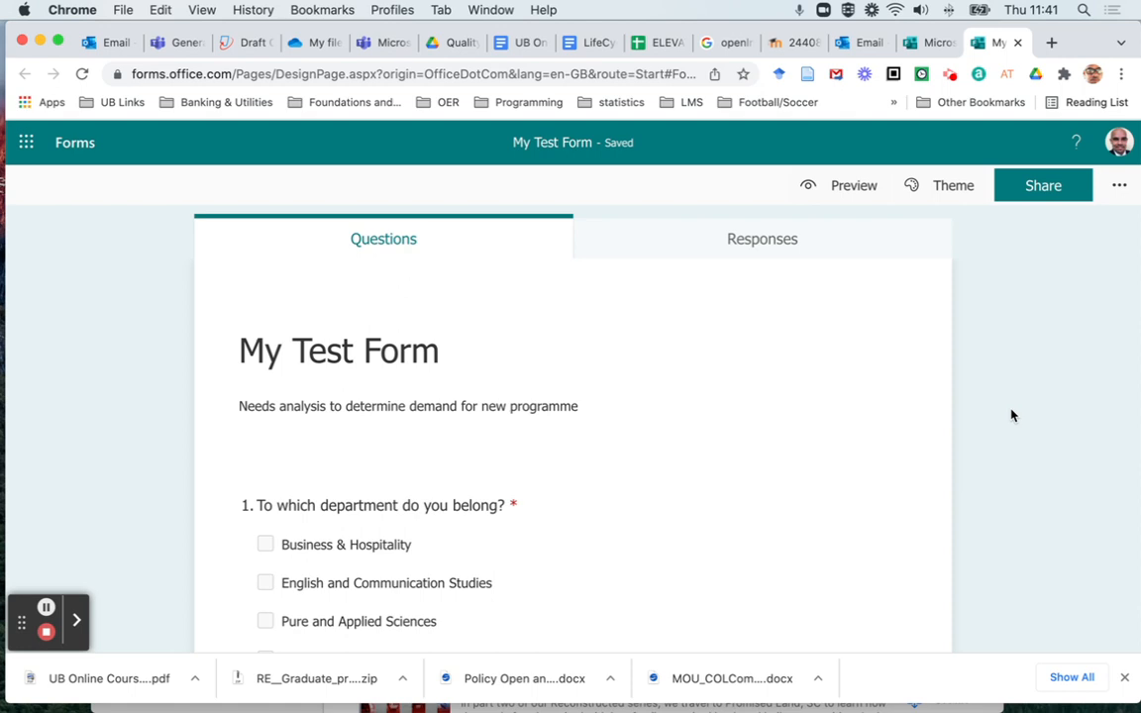
{"action": "scroll", "coordinate": [1011, 415], "scroll_direction": "down", "scroll_amount": 3}
{"action": "scroll", "coordinate": [1011, 414], "scroll_direction": "up", "scroll_amount": 3}
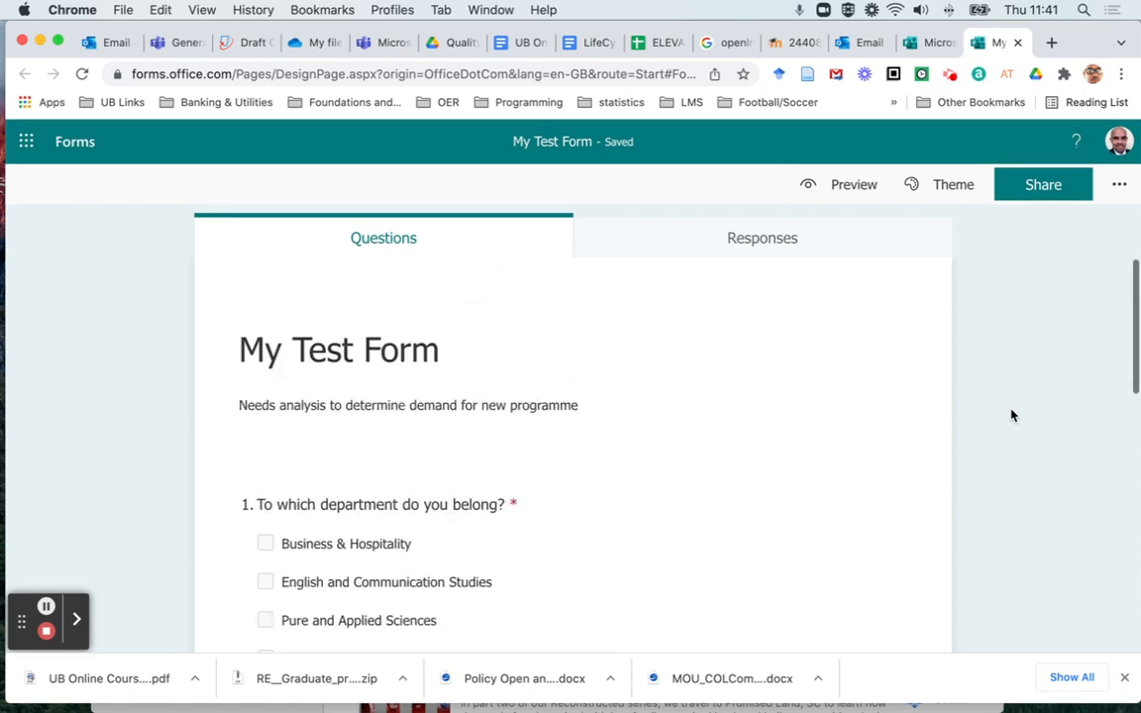
{"action": "left_click", "coordinate": [1119, 185]}
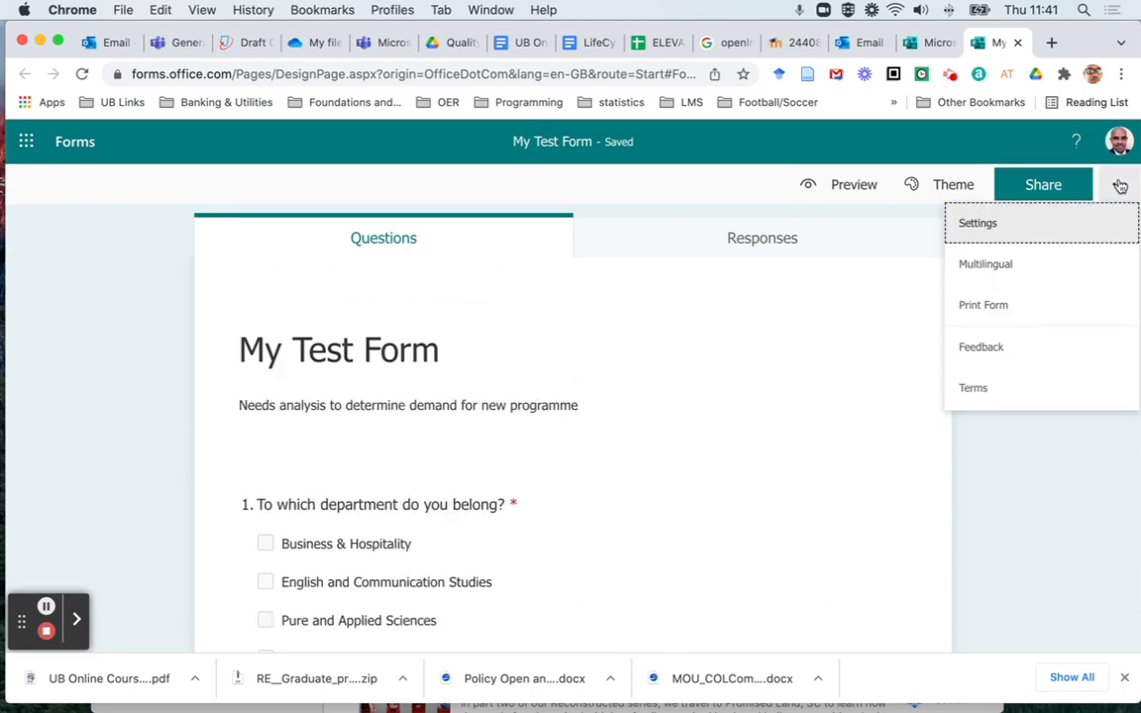
{"action": "left_click", "coordinate": [993, 228]}
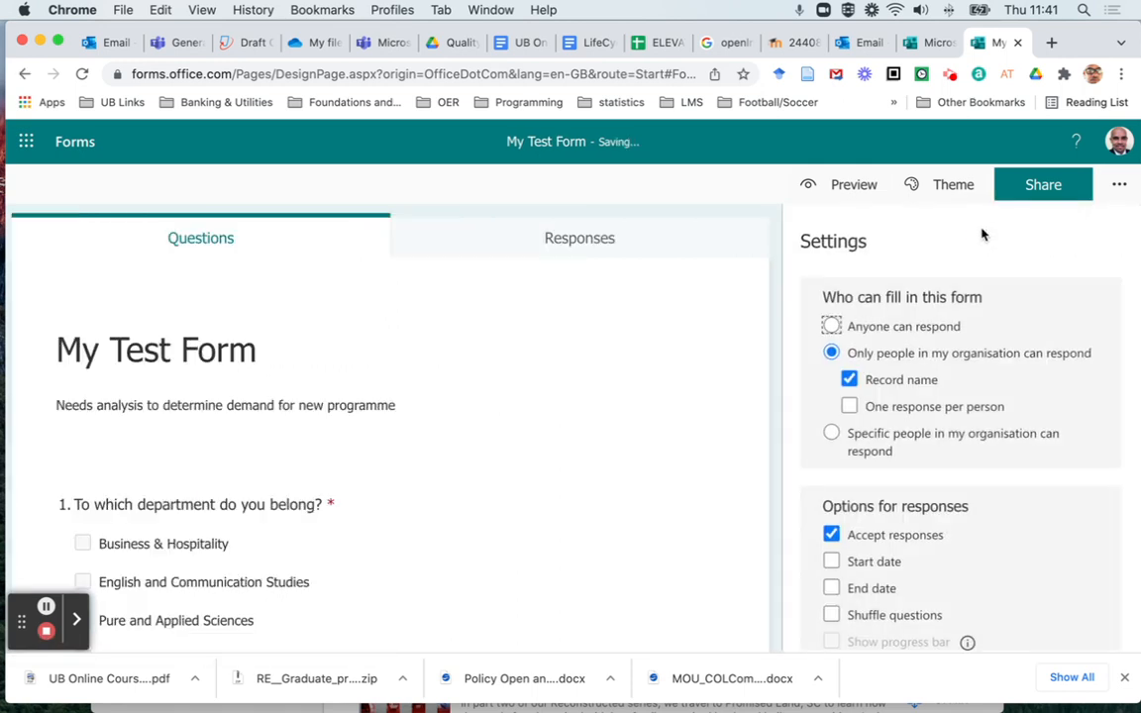
{"action": "left_click", "coordinate": [848, 328]}
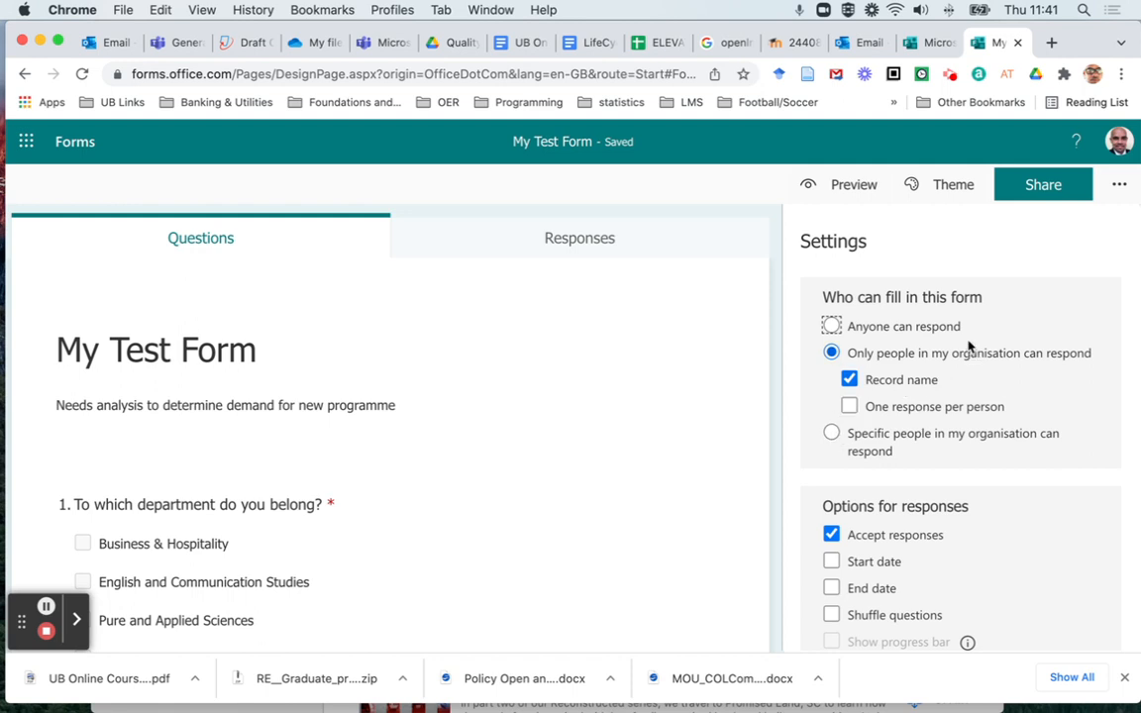
{"action": "left_click", "coordinate": [831, 325]}
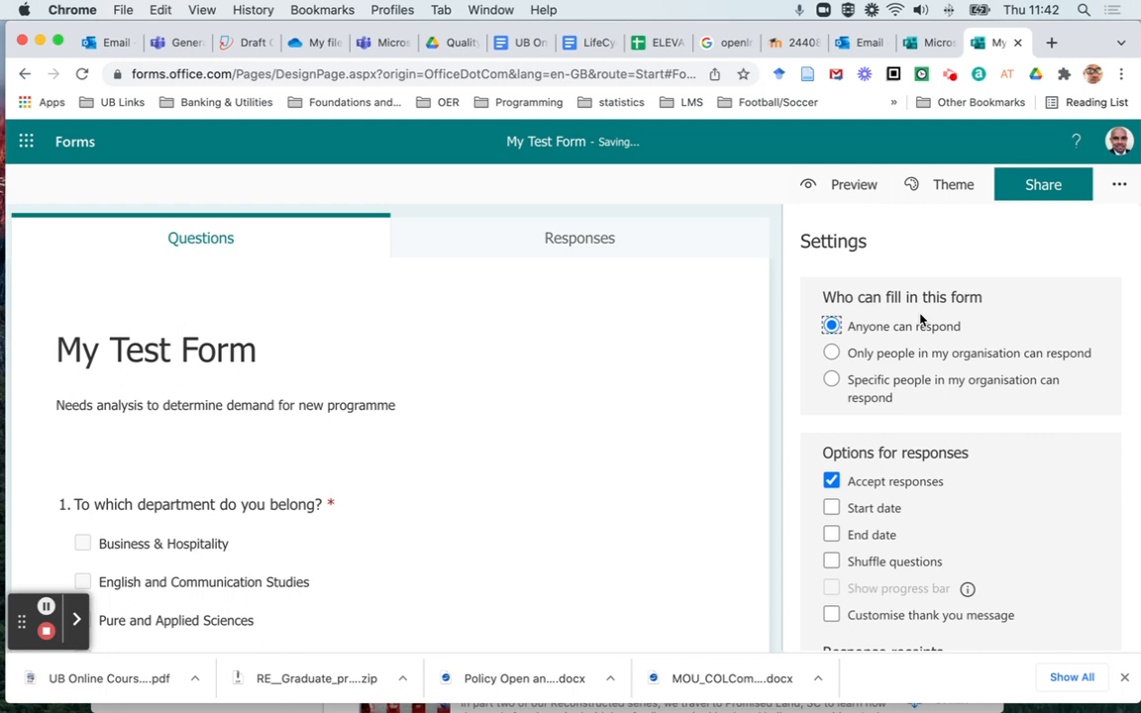
{"action": "scroll", "coordinate": [1025, 372], "scroll_direction": "down", "scroll_amount": 2}
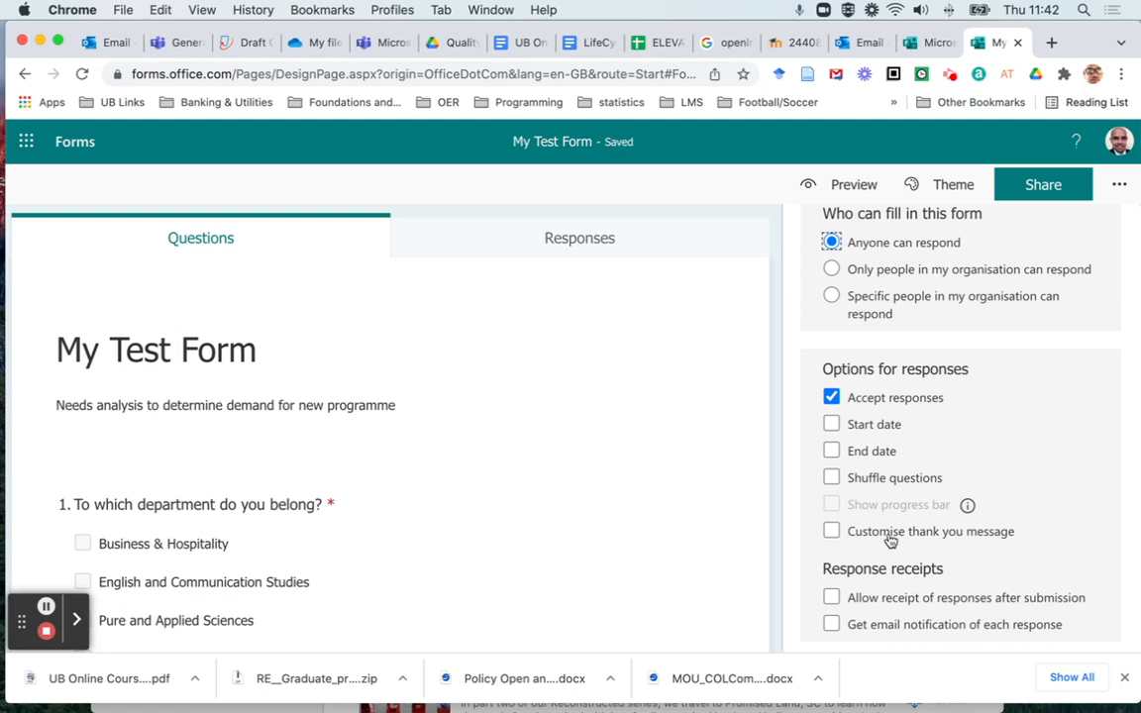
{"action": "left_click", "coordinate": [831, 532]}
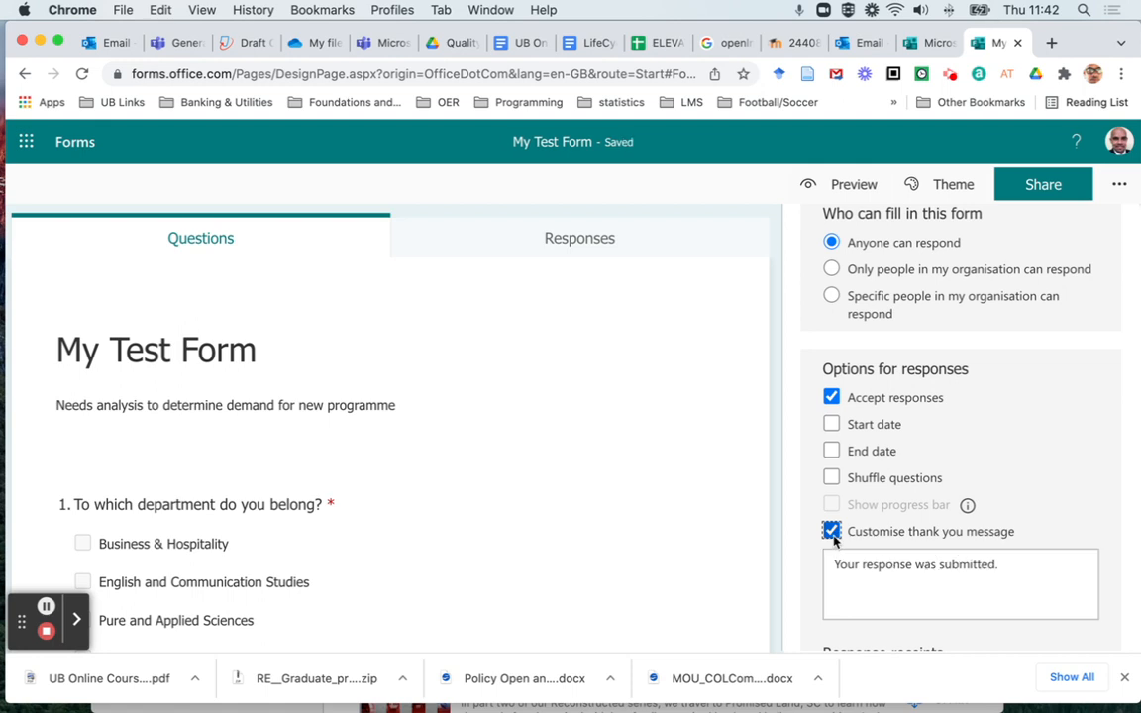
{"action": "left_click", "coordinate": [832, 532]}
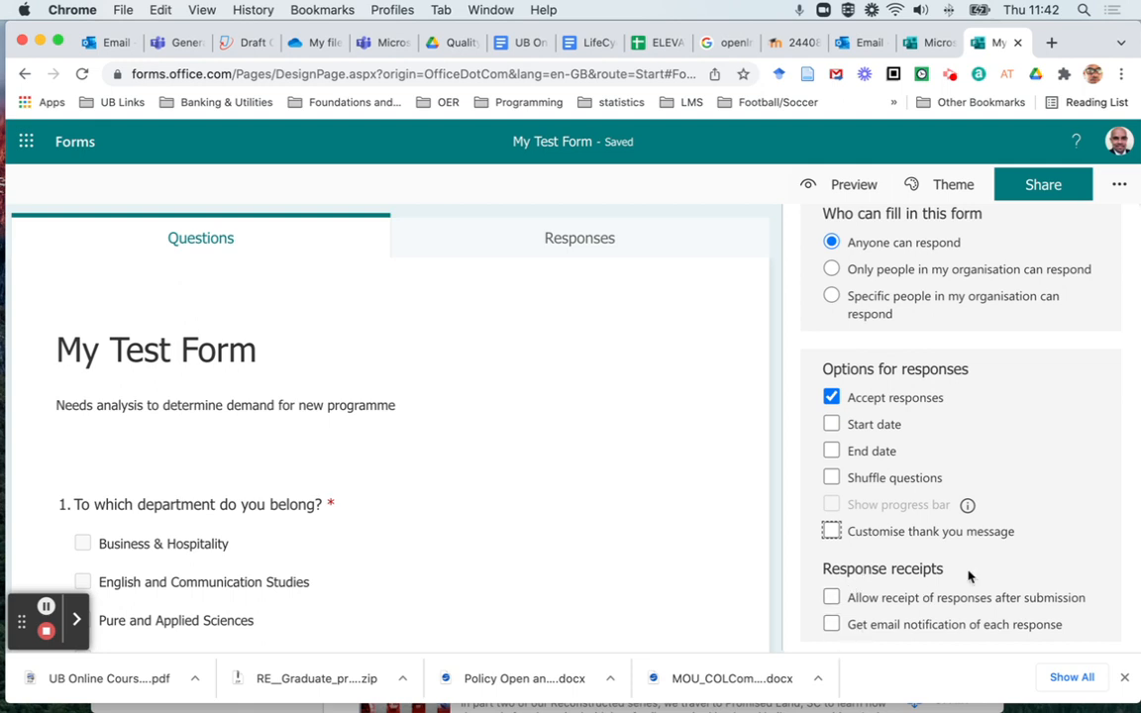
Restrict the form so that only people in my organisation can respond, and close the settings
{"action": "scroll", "coordinate": [1063, 551], "scroll_direction": "up", "scroll_amount": 1}
{"action": "scroll", "coordinate": [1062, 552], "scroll_direction": "up", "scroll_amount": 2}
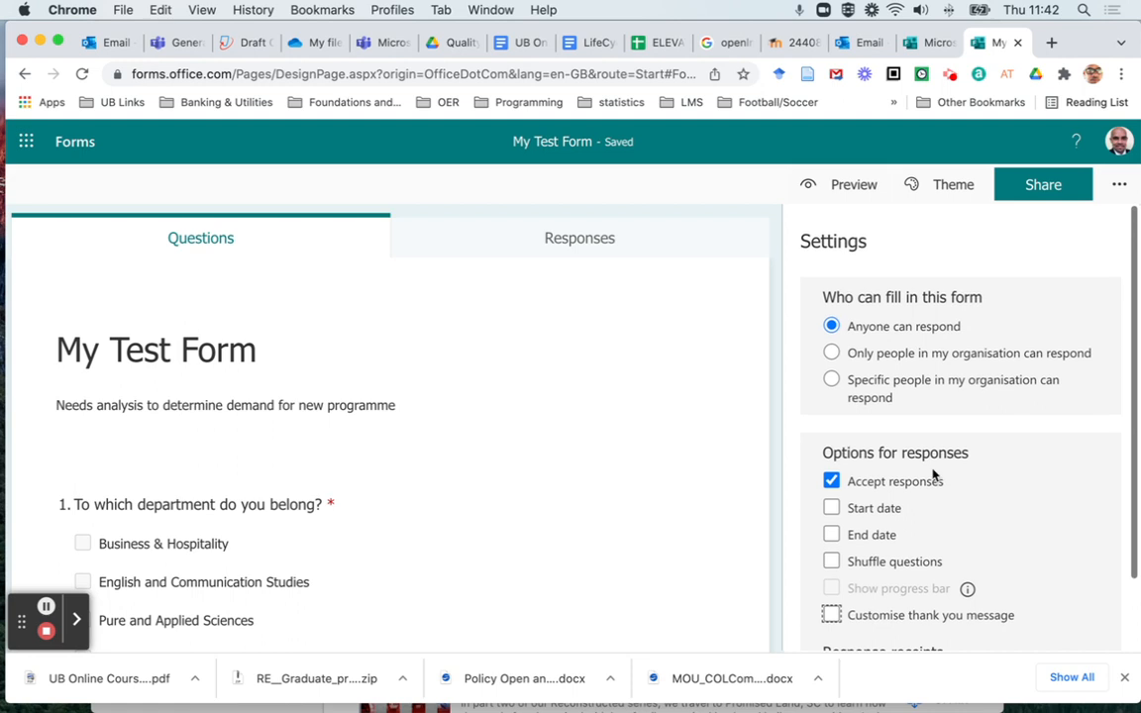
{"action": "left_click", "coordinate": [832, 354]}
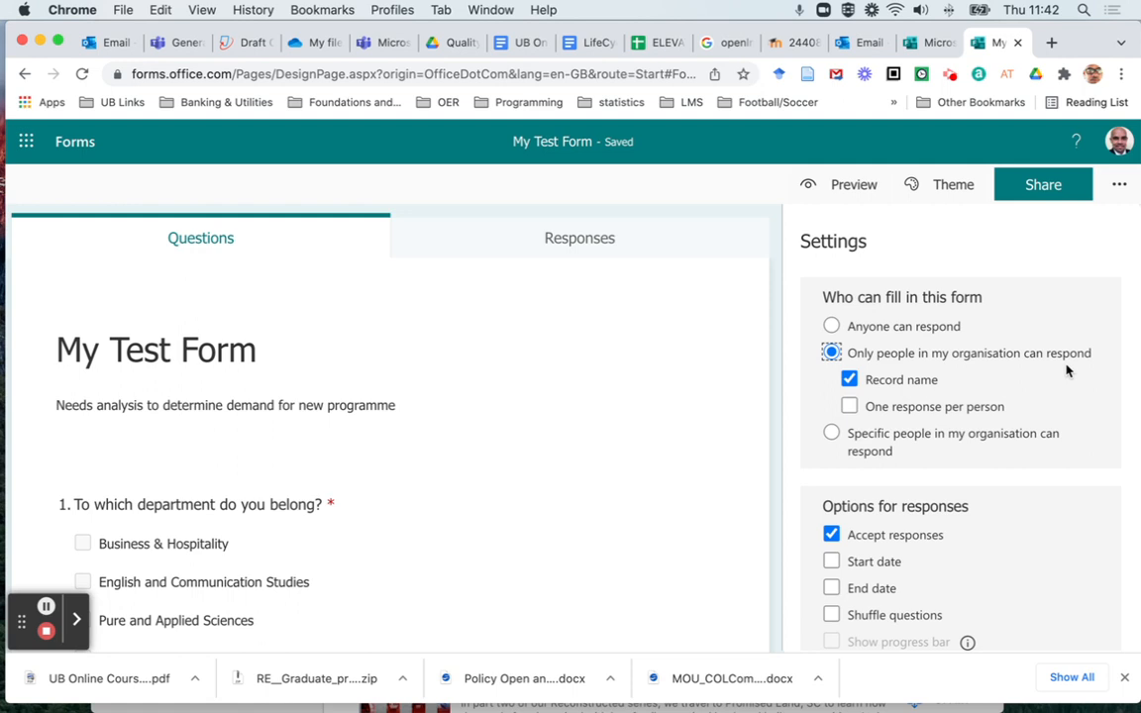
{"action": "left_click", "coordinate": [1119, 187]}
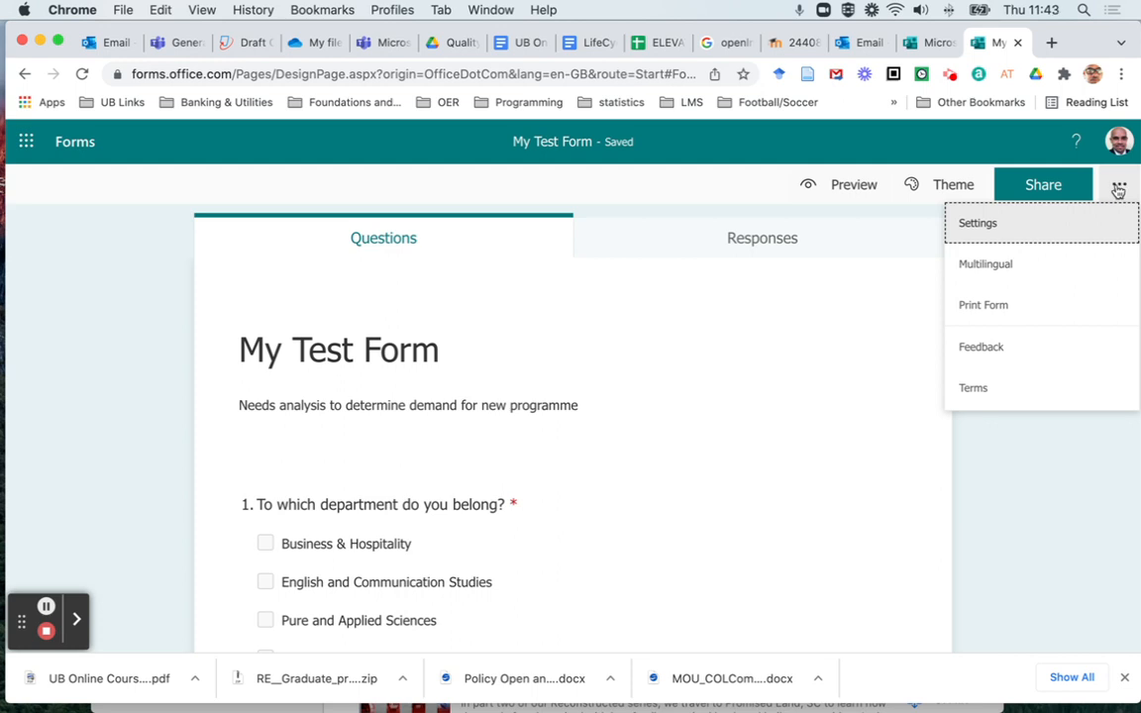
{"action": "left_click", "coordinate": [1119, 188]}
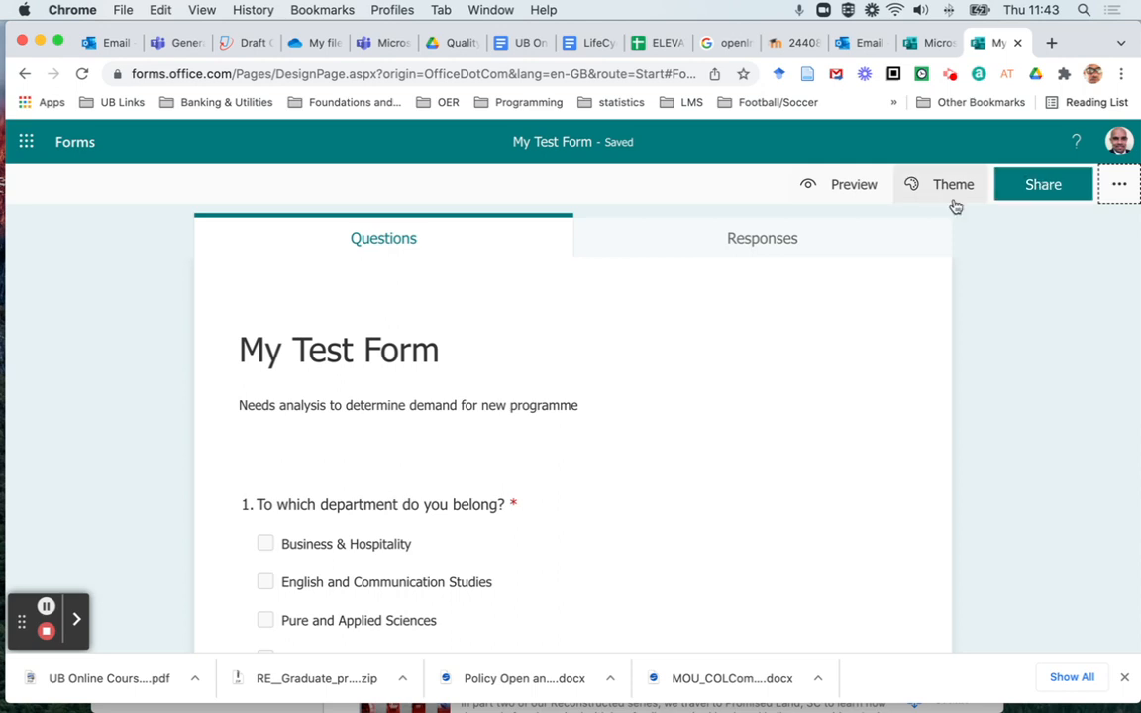
Preview the form as it appears on a computer, look through all three questions, and return to the editor
{"action": "left_click", "coordinate": [847, 185]}
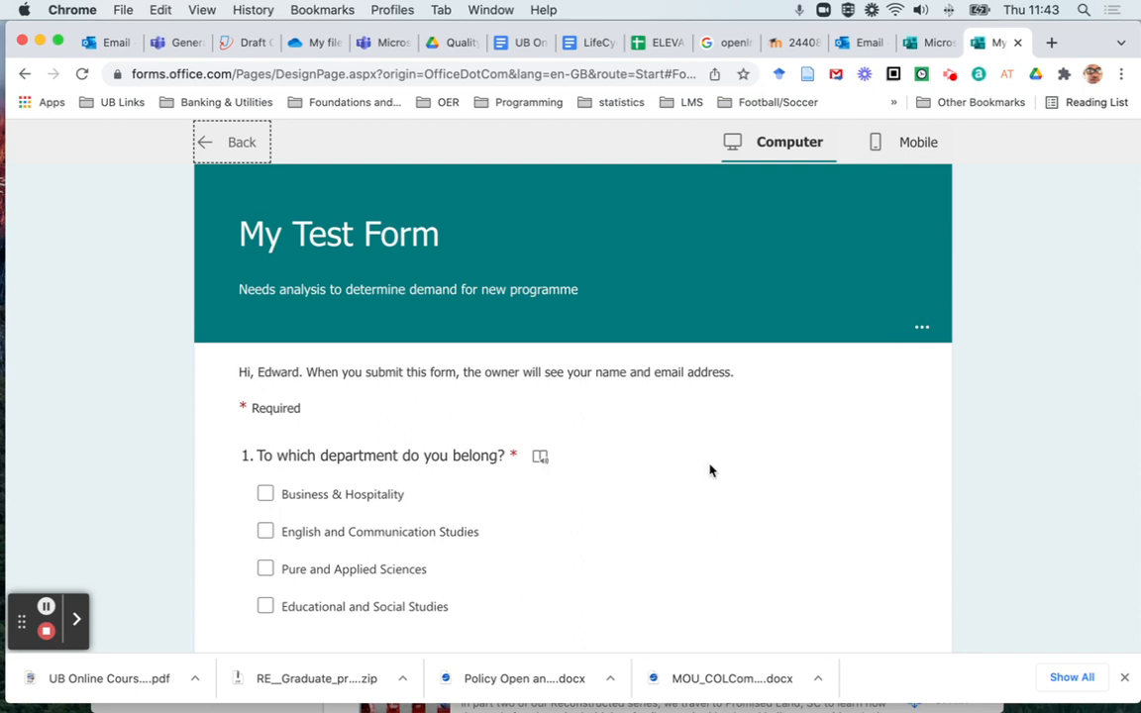
{"action": "scroll", "coordinate": [709, 470], "scroll_direction": "down", "scroll_amount": 8}
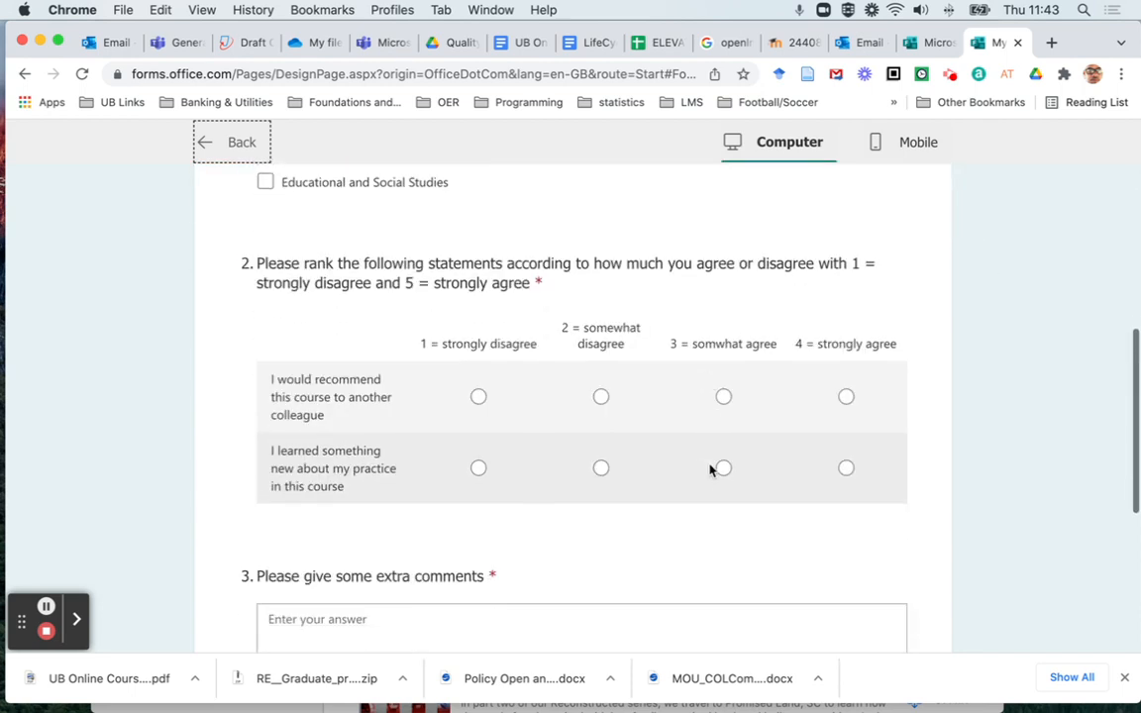
{"action": "scroll", "coordinate": [709, 470], "scroll_direction": "up", "scroll_amount": 3}
{"action": "scroll", "coordinate": [710, 470], "scroll_direction": "down", "scroll_amount": 3}
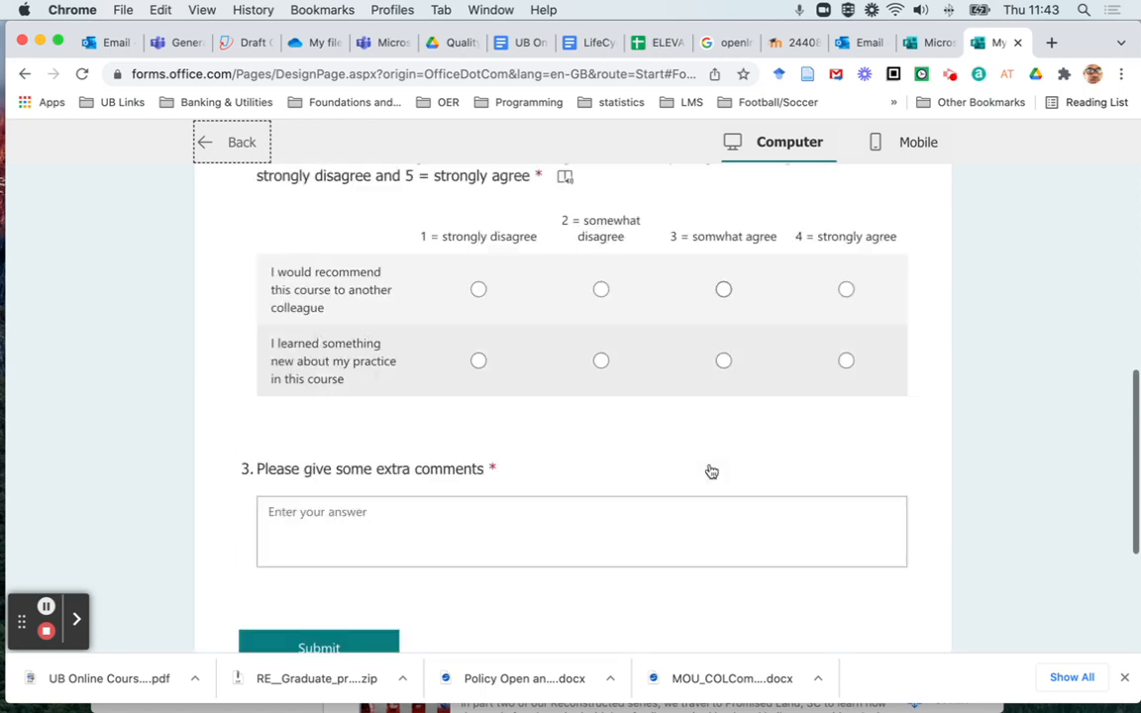
{"action": "scroll", "coordinate": [709, 470], "scroll_direction": "up", "scroll_amount": 10}
{"action": "scroll", "coordinate": [709, 470], "scroll_direction": "up", "scroll_amount": 1}
{"action": "scroll", "coordinate": [710, 468], "scroll_direction": "down", "scroll_amount": 4}
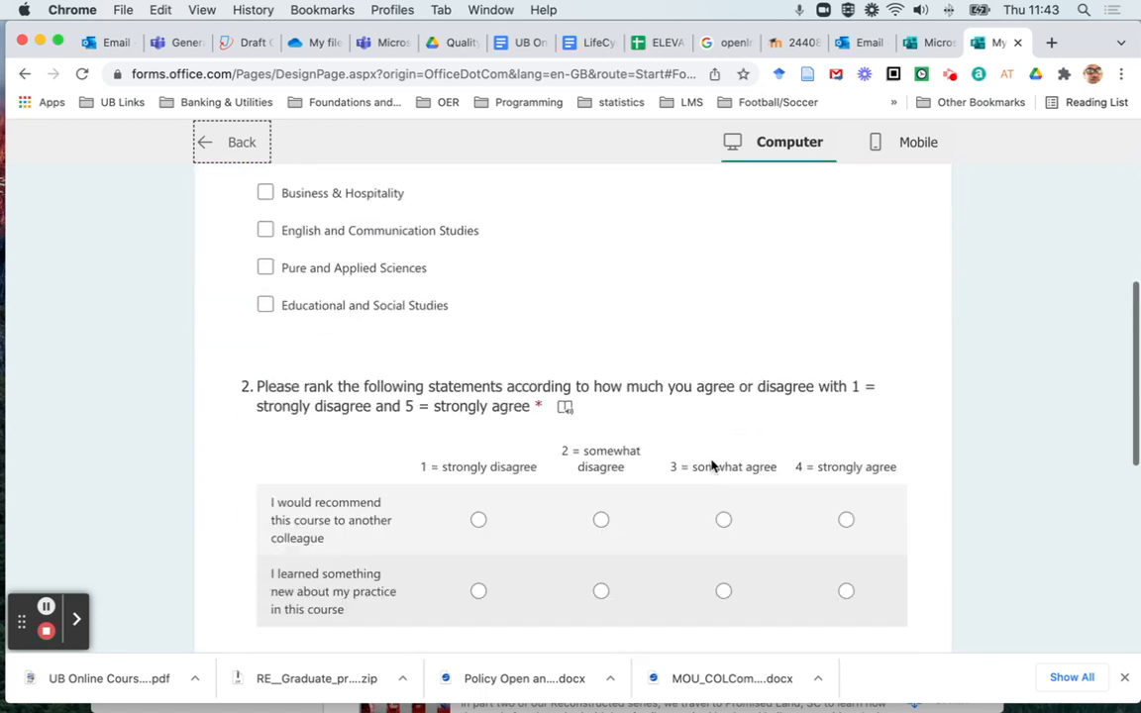
{"action": "scroll", "coordinate": [712, 467], "scroll_direction": "up", "scroll_amount": 3}
{"action": "scroll", "coordinate": [712, 466], "scroll_direction": "up", "scroll_amount": 2}
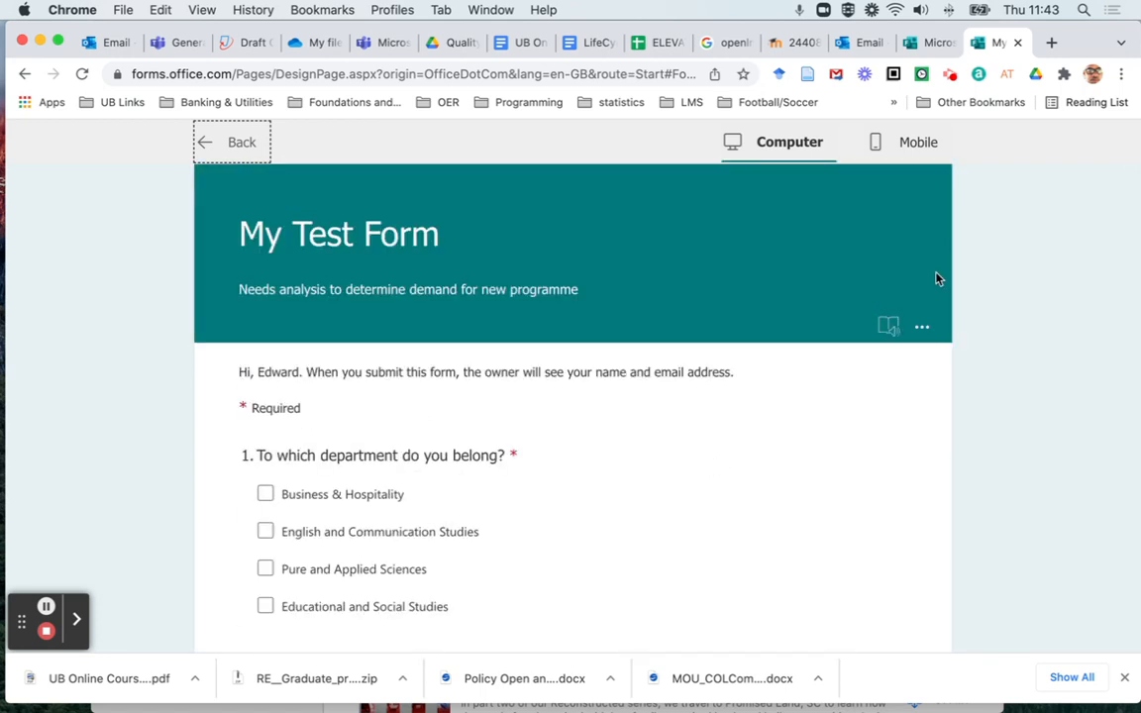
{"action": "left_click", "coordinate": [235, 142]}
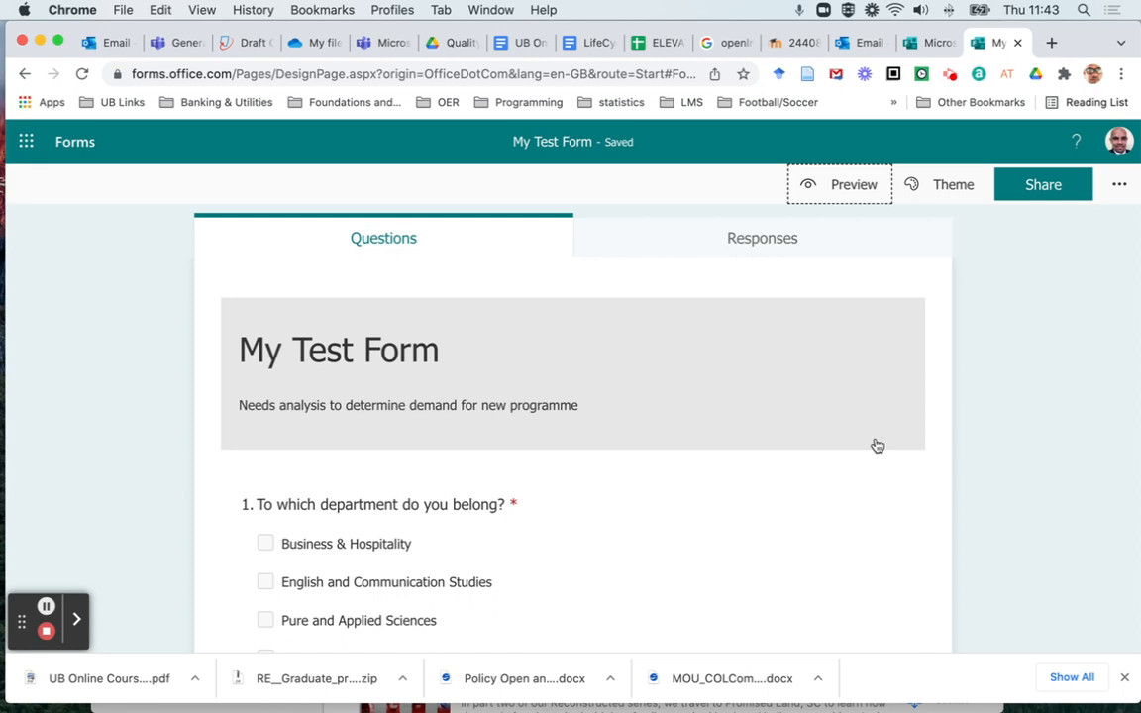
{"action": "left_click", "coordinate": [850, 197]}
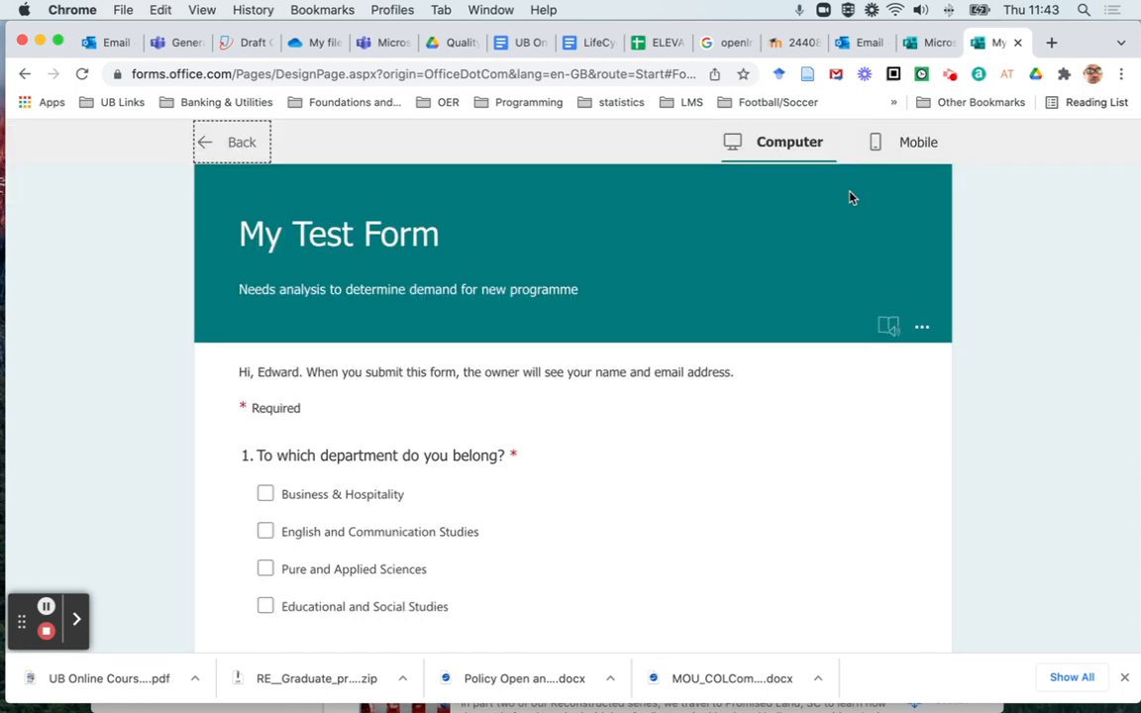
{"action": "left_click", "coordinate": [240, 147]}
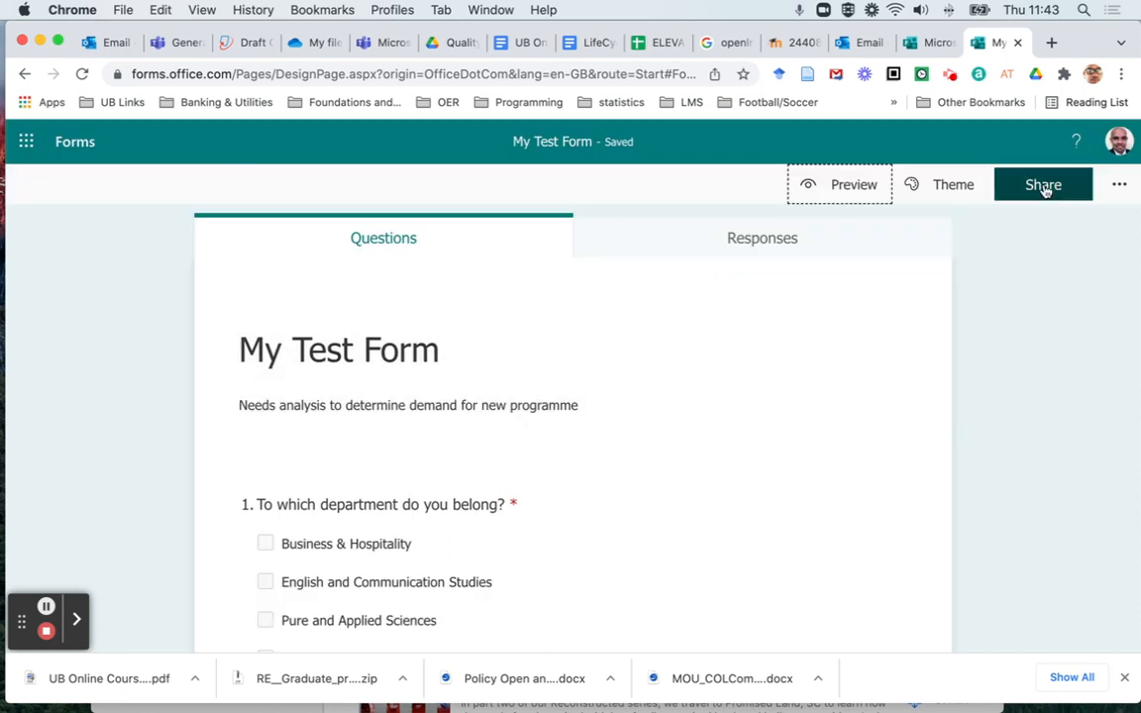
Copy the form's response link from the sharing options and try sharing the form by email
{"action": "left_click", "coordinate": [1044, 186]}
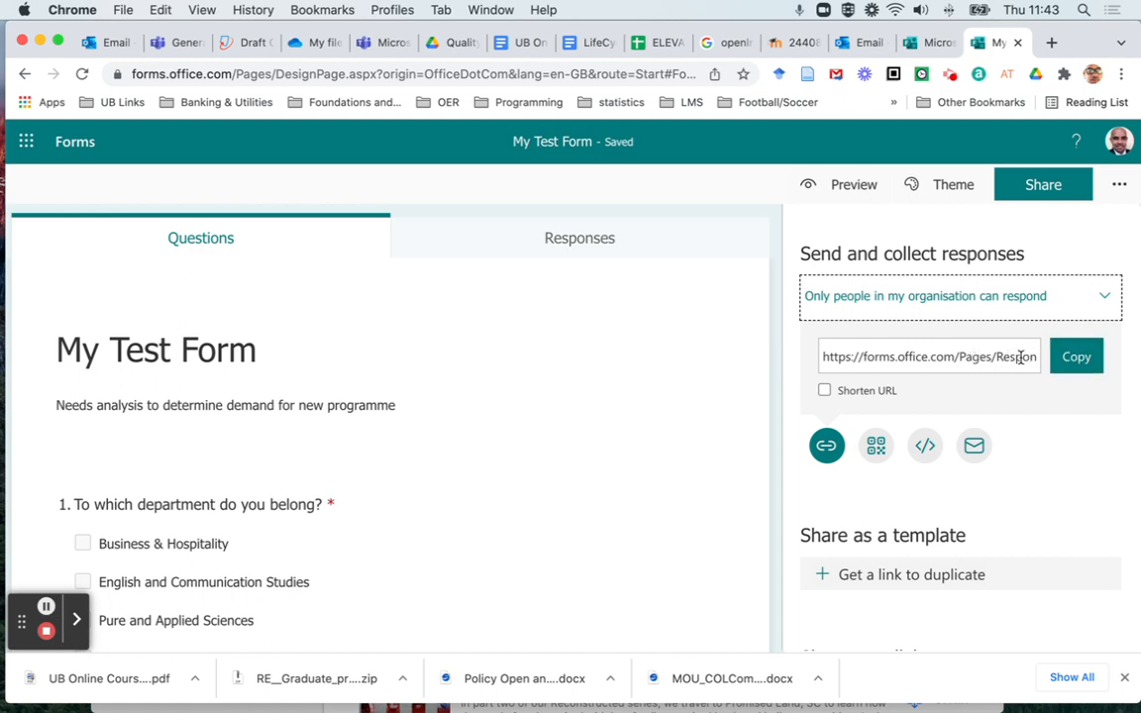
{"action": "left_click", "coordinate": [1079, 357]}
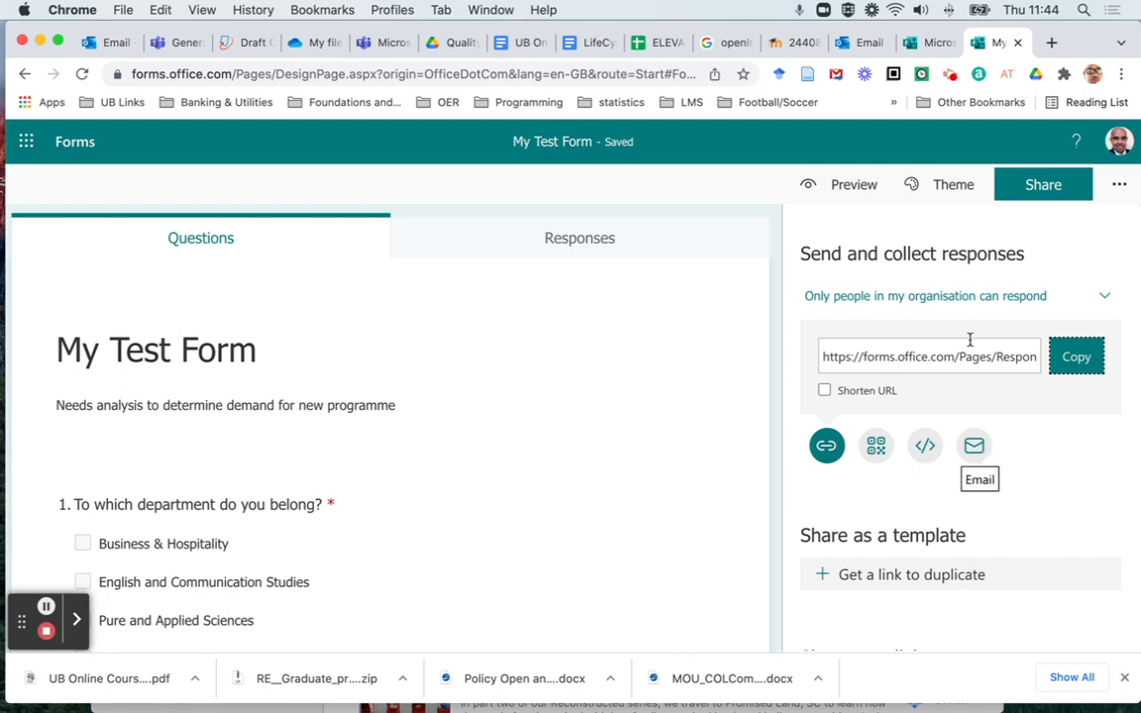
{"action": "left_click", "coordinate": [976, 447]}
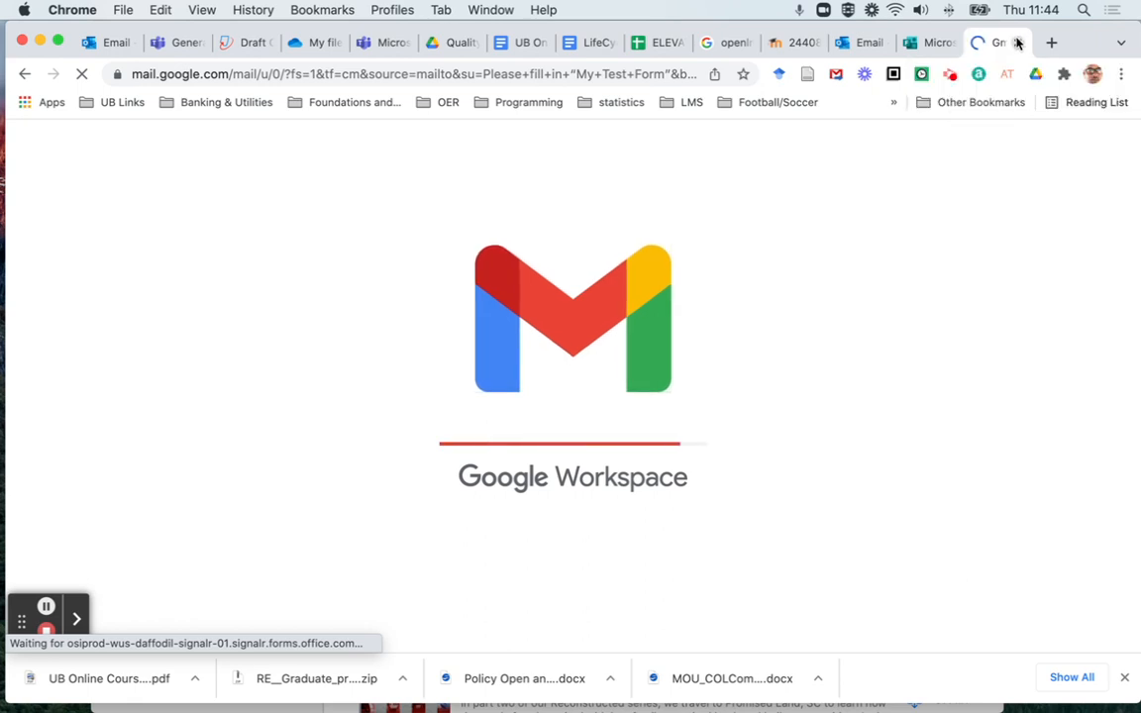
{"action": "left_click", "coordinate": [1017, 43]}
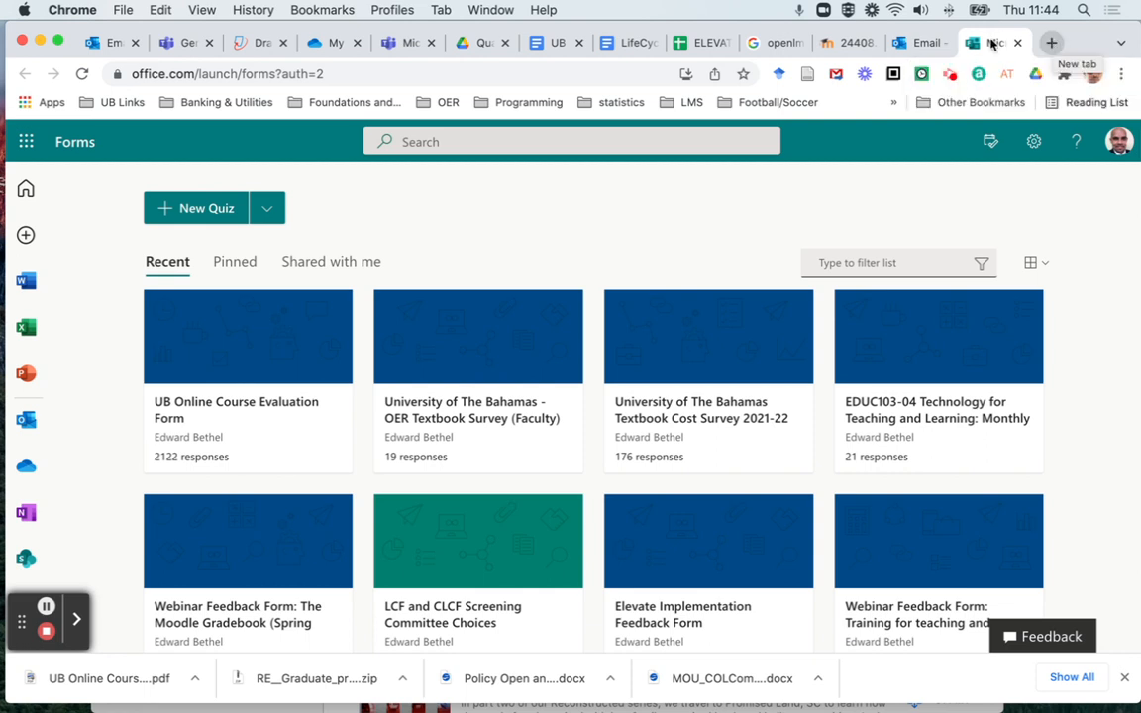
Switch to Outlook and start a new message to the sender's own account with the subject "My survey"
{"action": "left_click", "coordinate": [921, 45]}
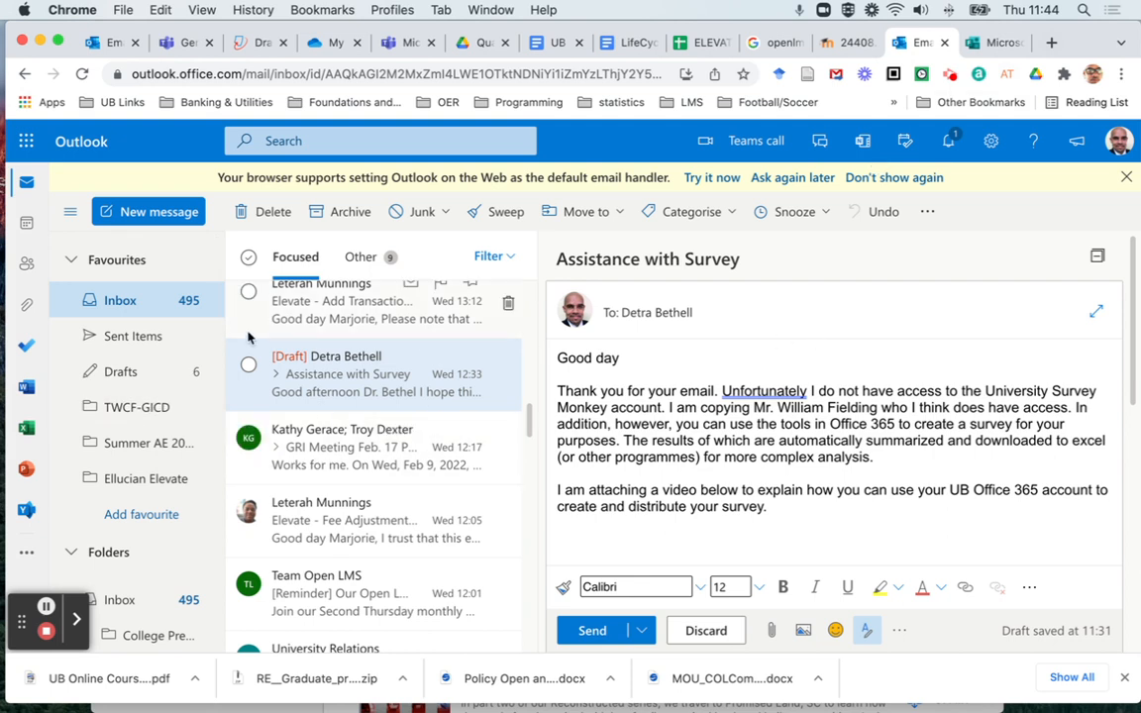
{"action": "left_click", "coordinate": [145, 213]}
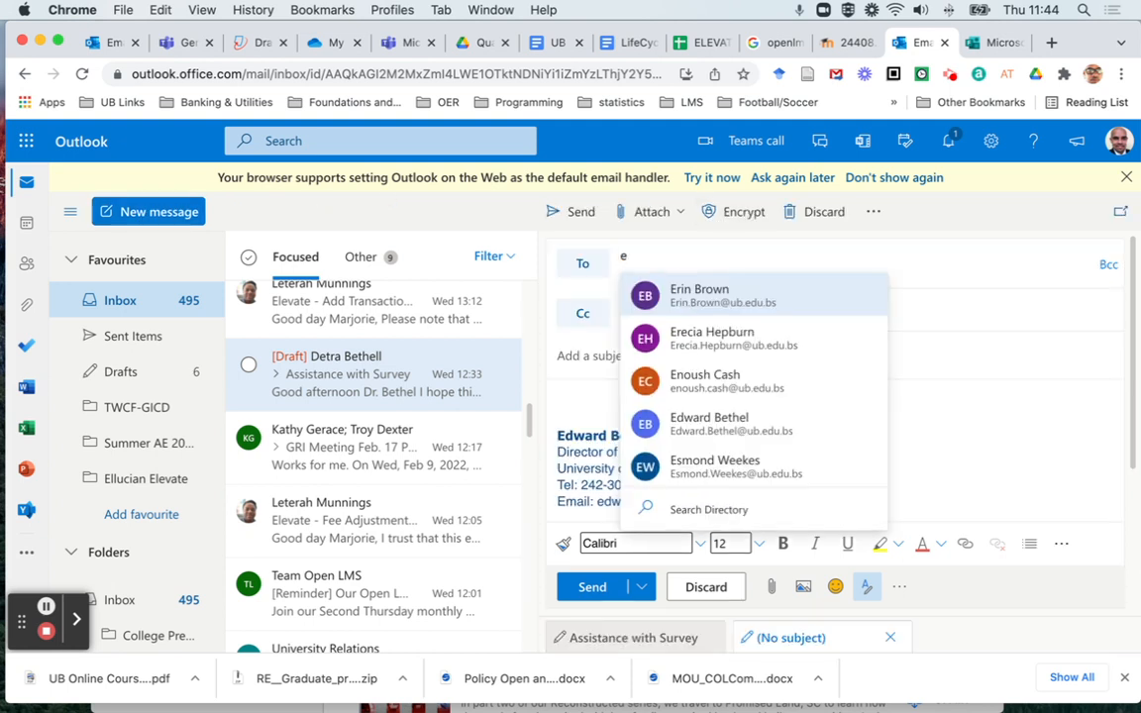
{"action": "type", "text": "ward"}
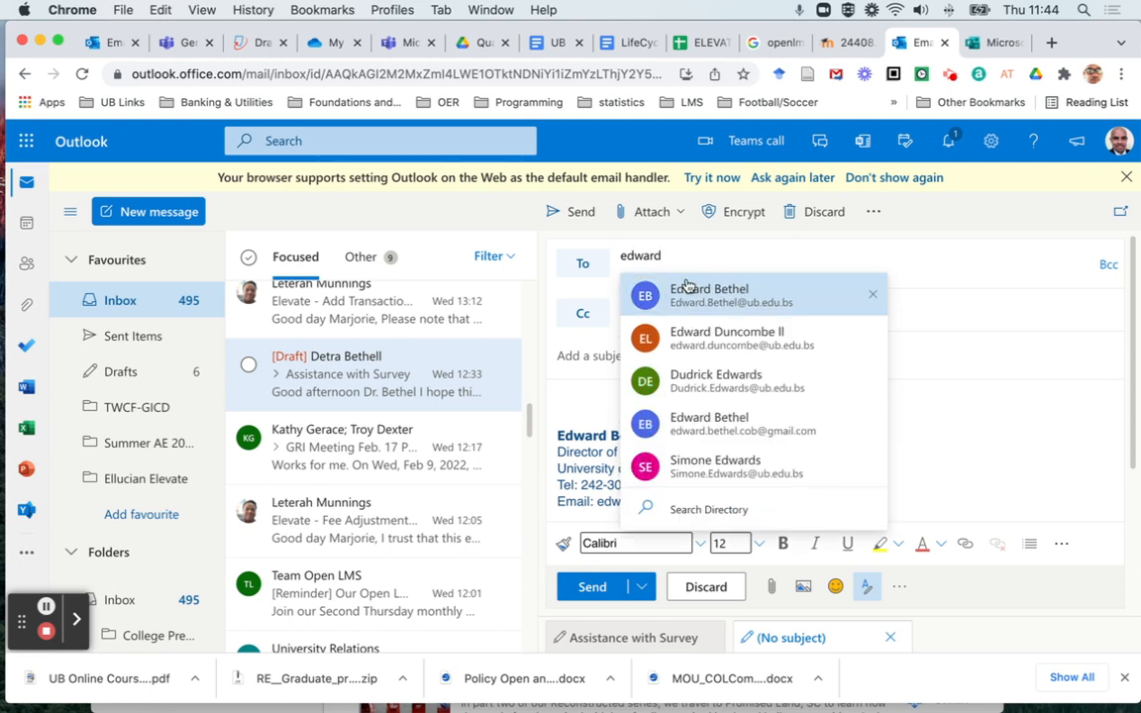
{"action": "key", "text": "Return"}
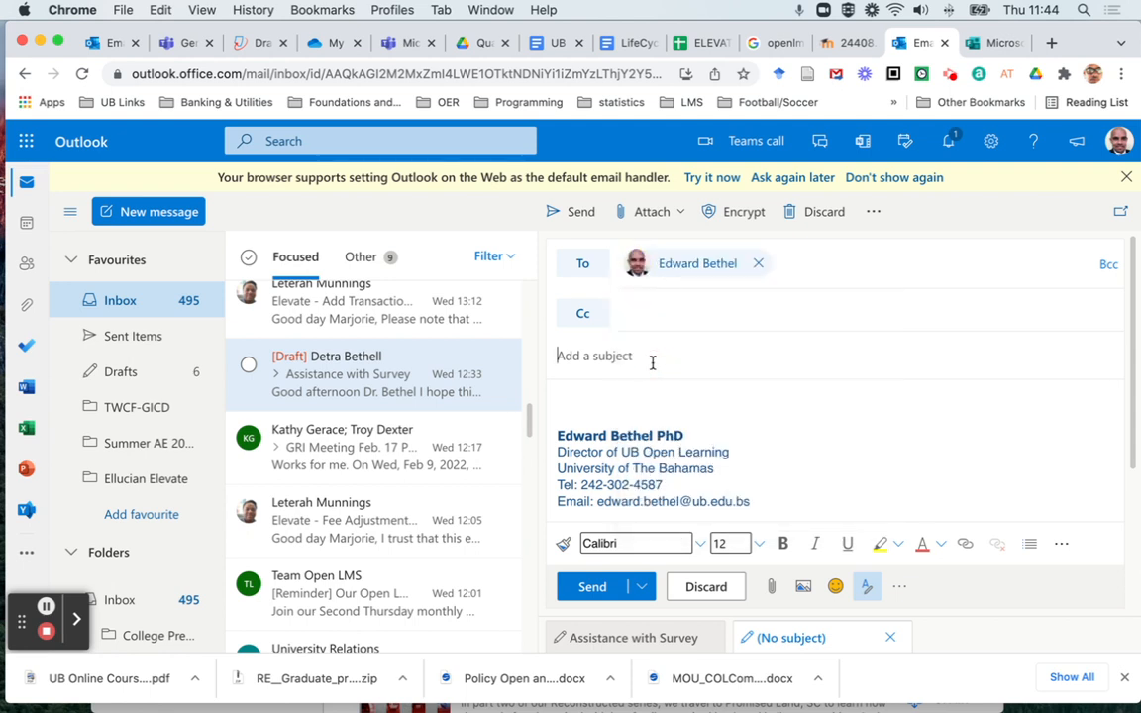
{"action": "type", "text": "My survey"}
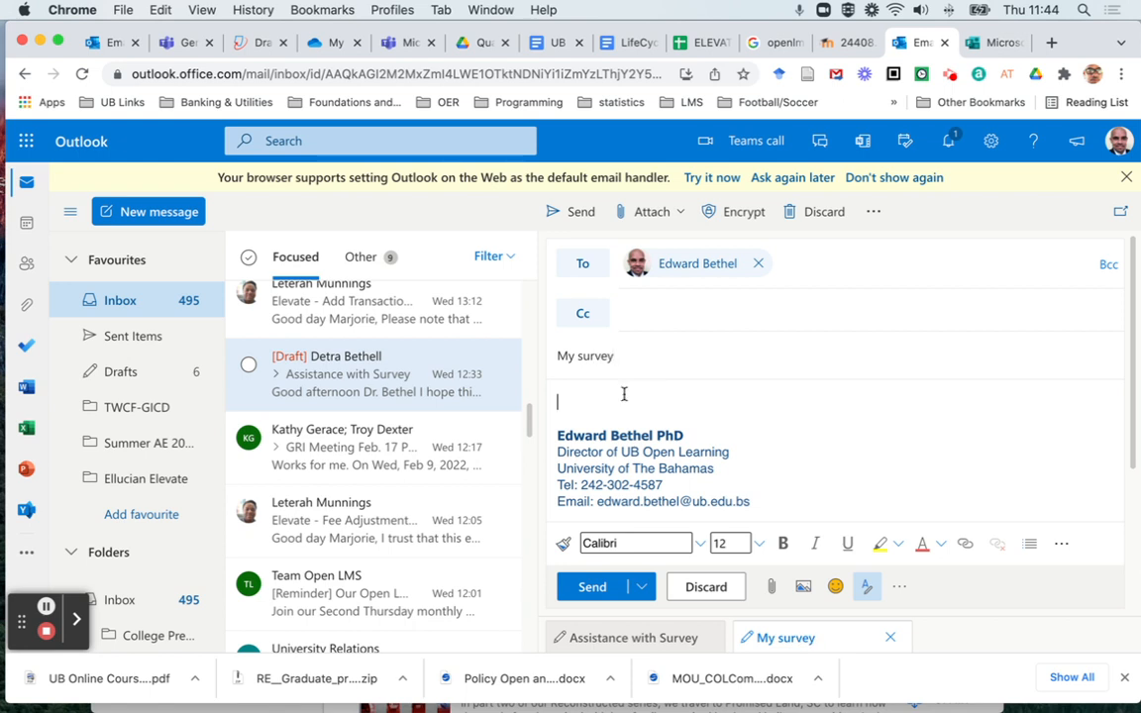
Write "Please participate in my survey" in the message body, paste the form link two lines below, and send the message
{"action": "type", "text": "Please participate in my survey"}
{"action": "key", "text": "Return"}
{"action": "key", "text": "Return"}
{"action": "key", "text": "super+v"}
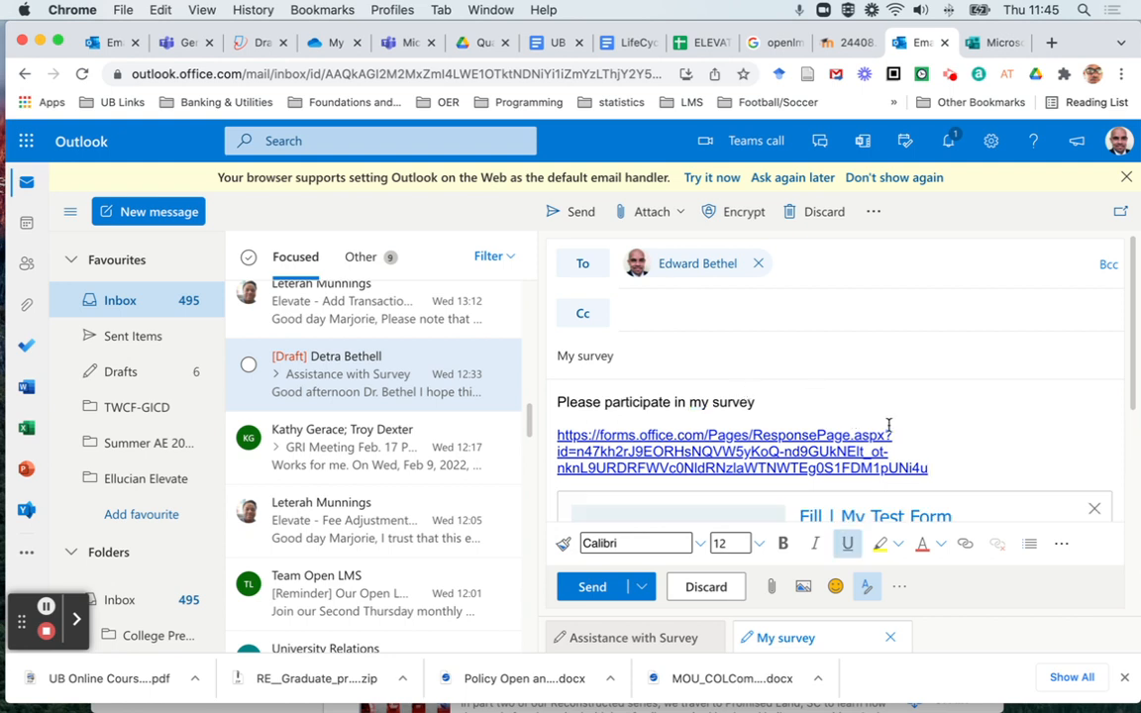
{"action": "scroll", "coordinate": [888, 425], "scroll_direction": "down", "scroll_amount": 6}
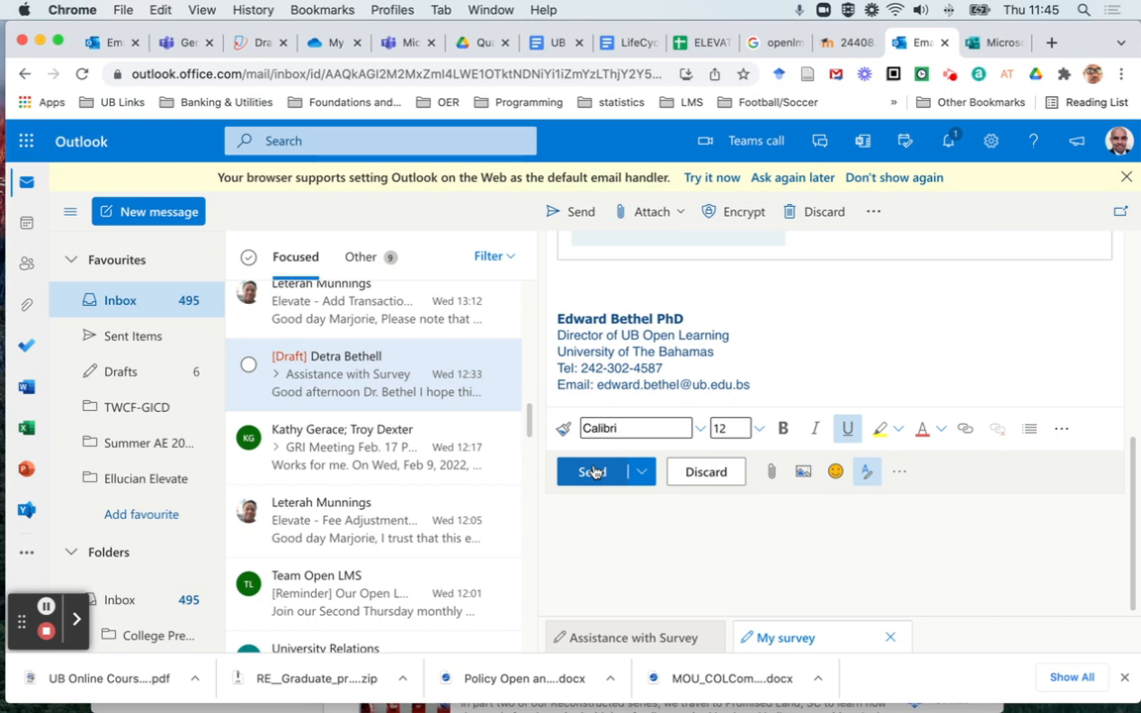
{"action": "left_click", "coordinate": [592, 473]}
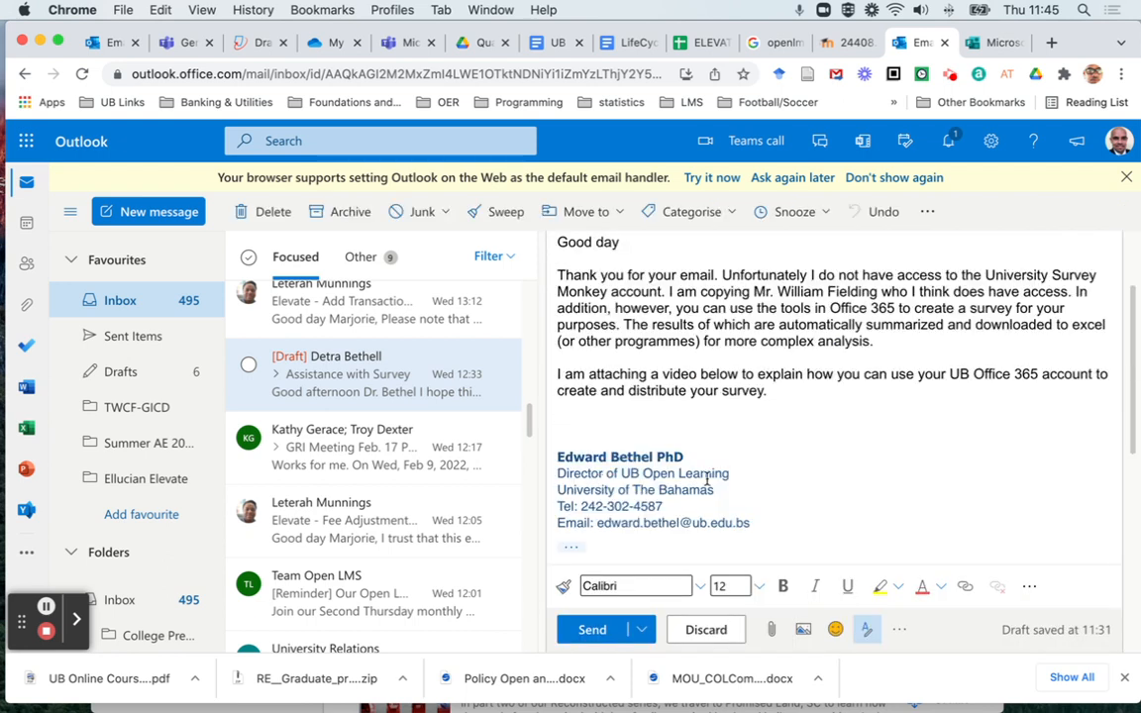
Open the received "My survey" message in the inbox, view the form through its link, and close the form
{"action": "left_click", "coordinate": [123, 301]}
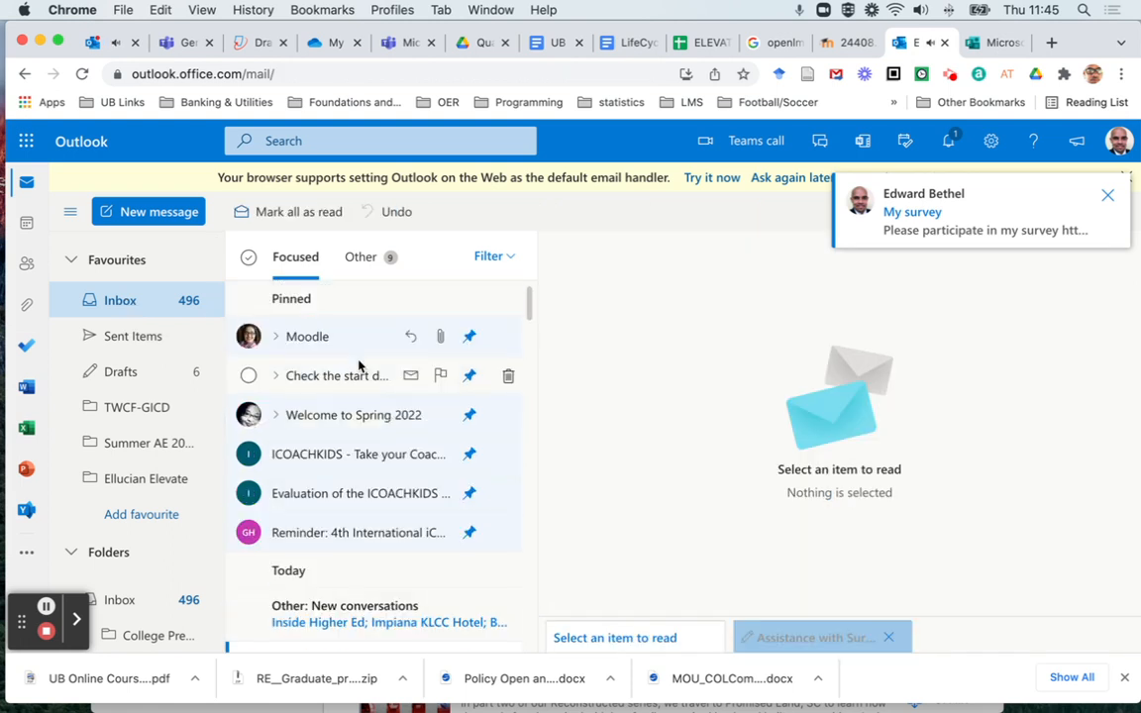
{"action": "scroll", "coordinate": [359, 367], "scroll_direction": "down", "scroll_amount": 3}
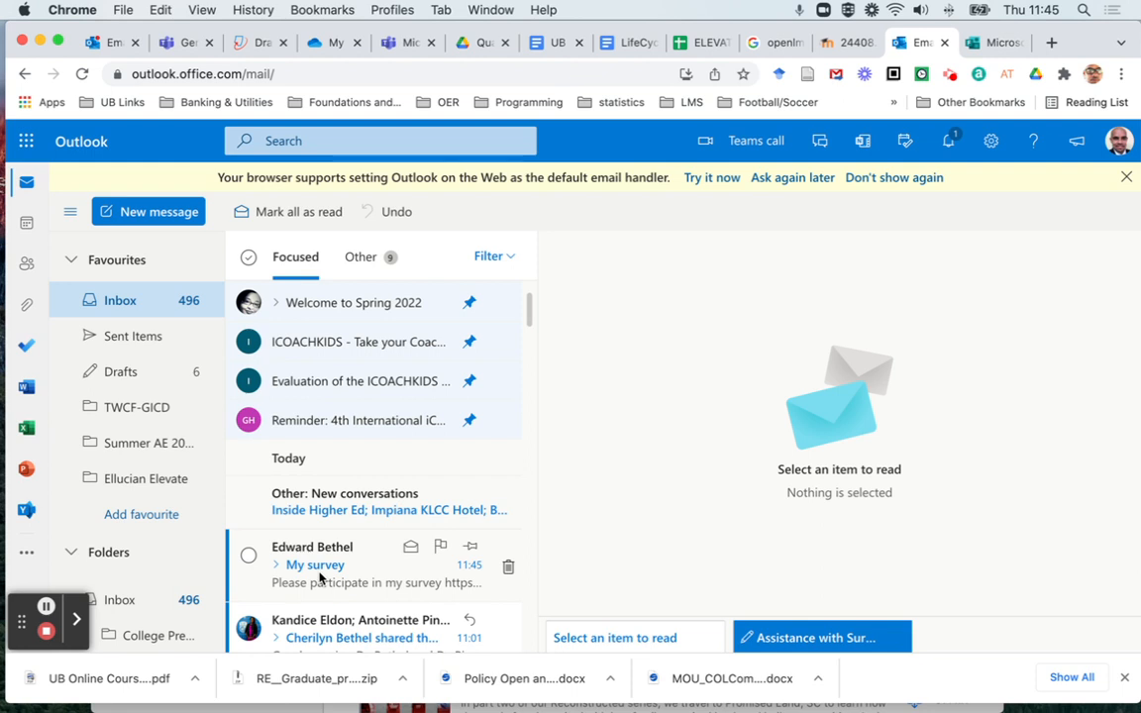
{"action": "left_click", "coordinate": [320, 577]}
{"action": "scroll", "coordinate": [858, 483], "scroll_direction": "down", "scroll_amount": 2}
{"action": "left_click", "coordinate": [855, 484]}
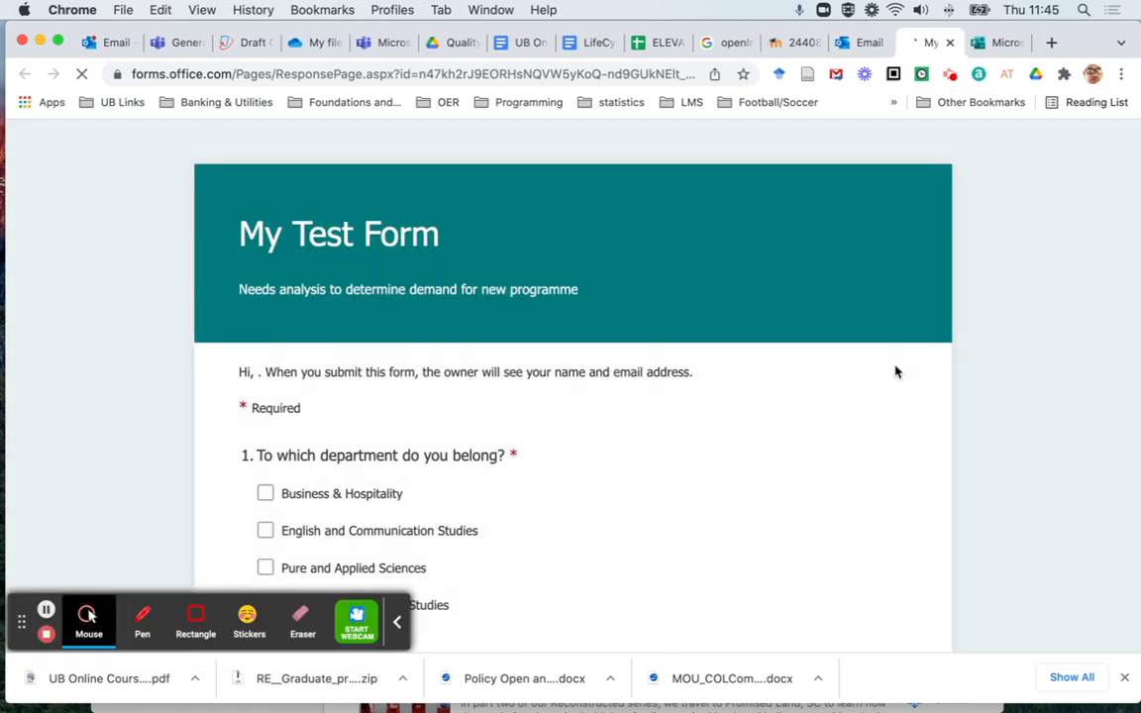
{"action": "scroll", "coordinate": [895, 372], "scroll_direction": "down", "scroll_amount": 5}
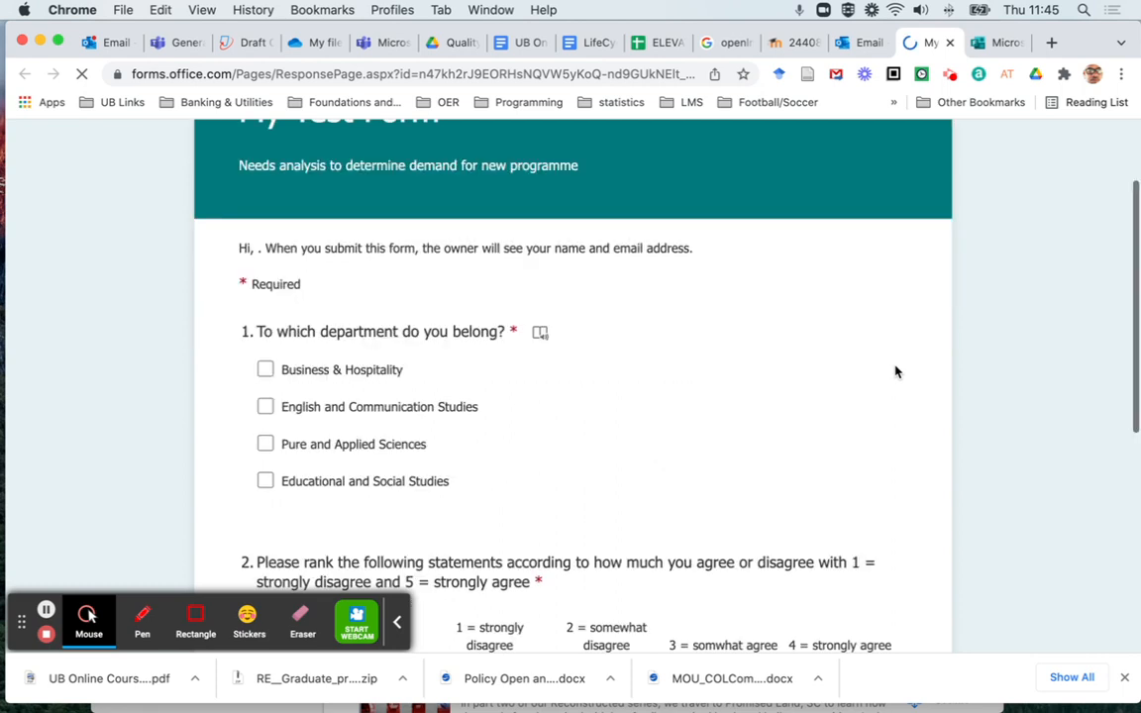
{"action": "left_click", "coordinate": [949, 44]}
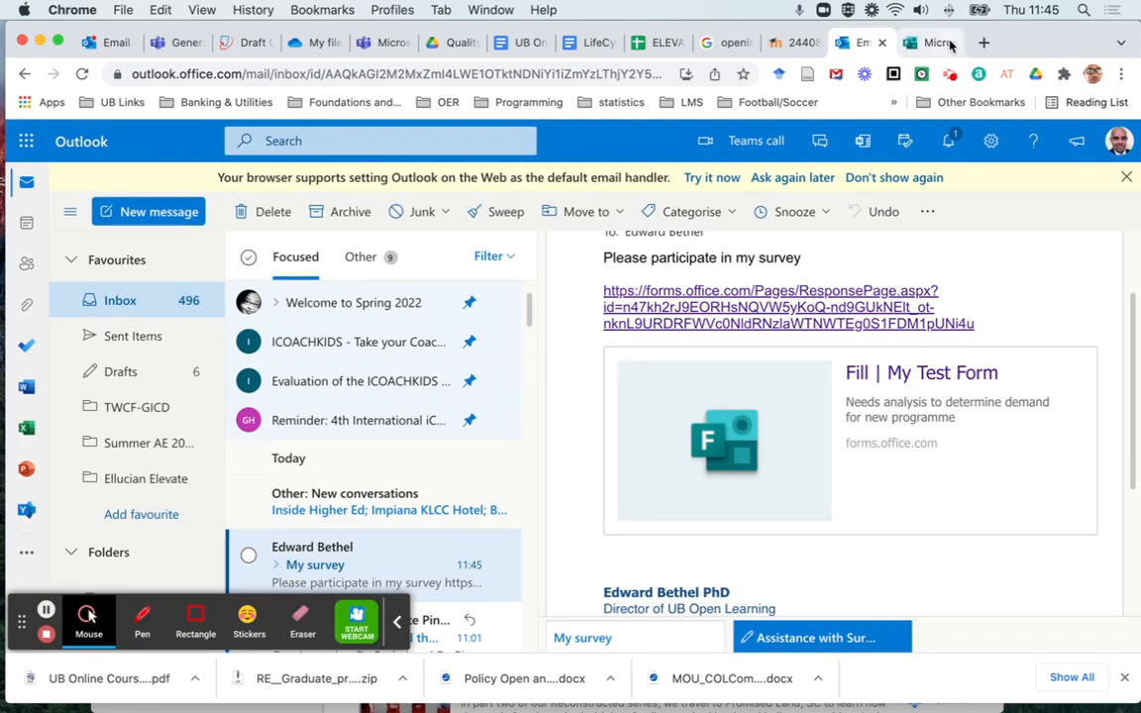
Return to Microsoft Forms, refresh the list of recent forms, and open "My Test Form" for editing
{"action": "left_click", "coordinate": [927, 44]}
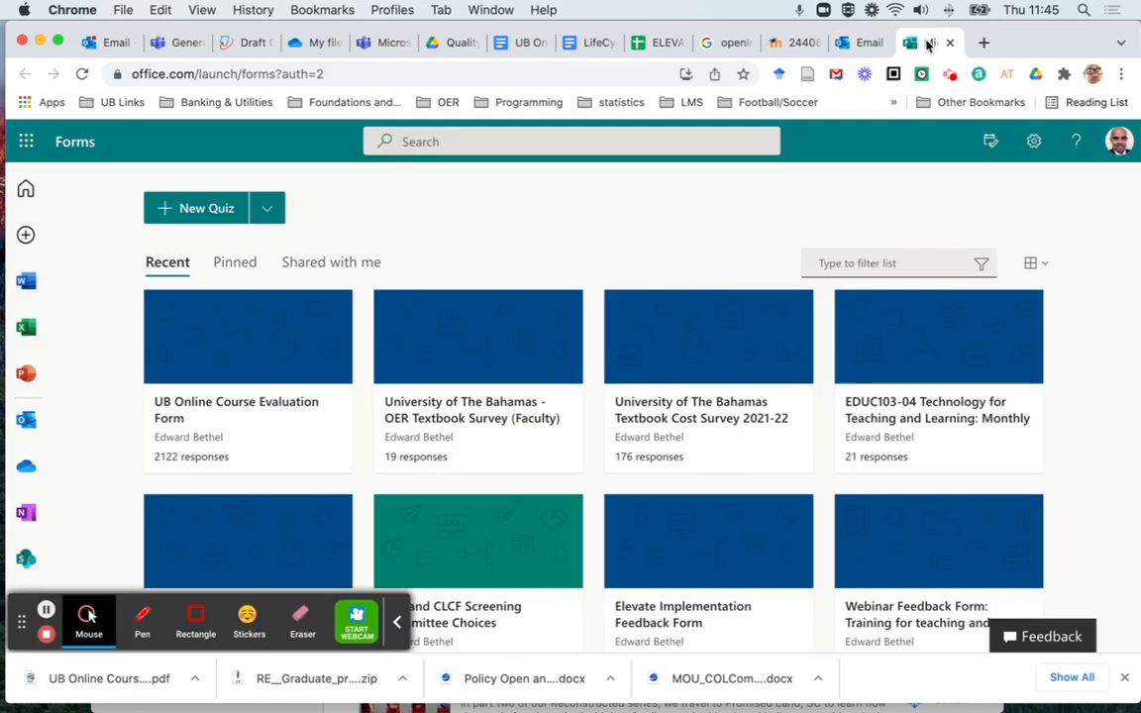
{"action": "left_click", "coordinate": [82, 74]}
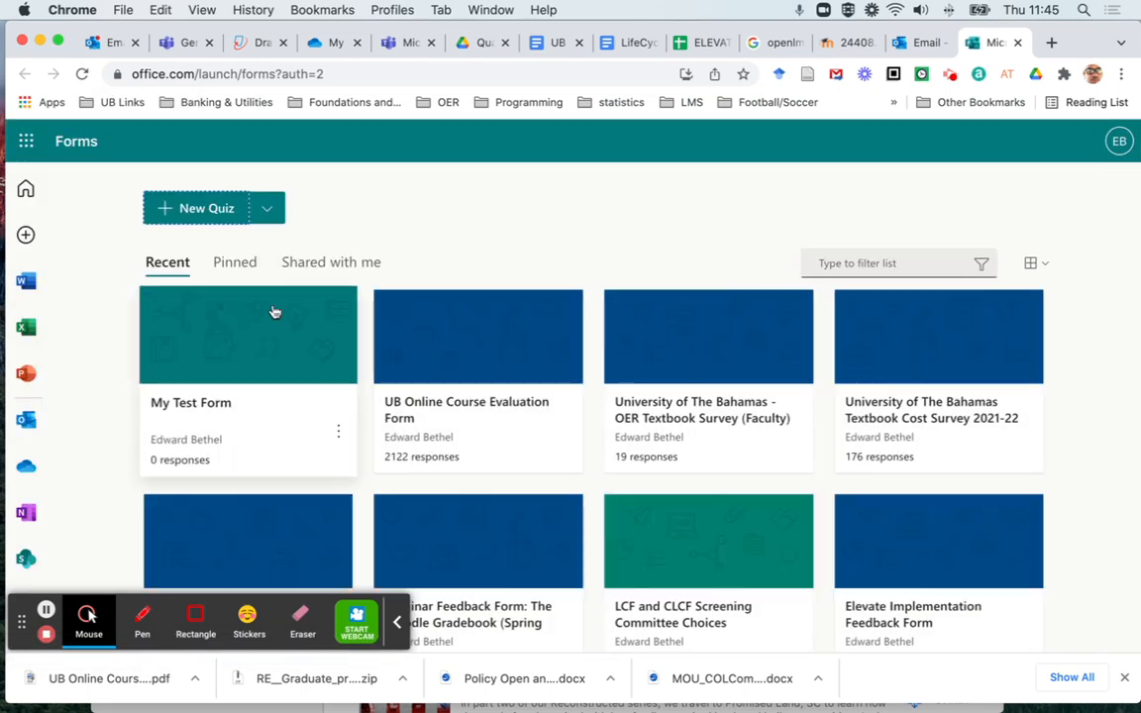
{"action": "left_click", "coordinate": [201, 411]}
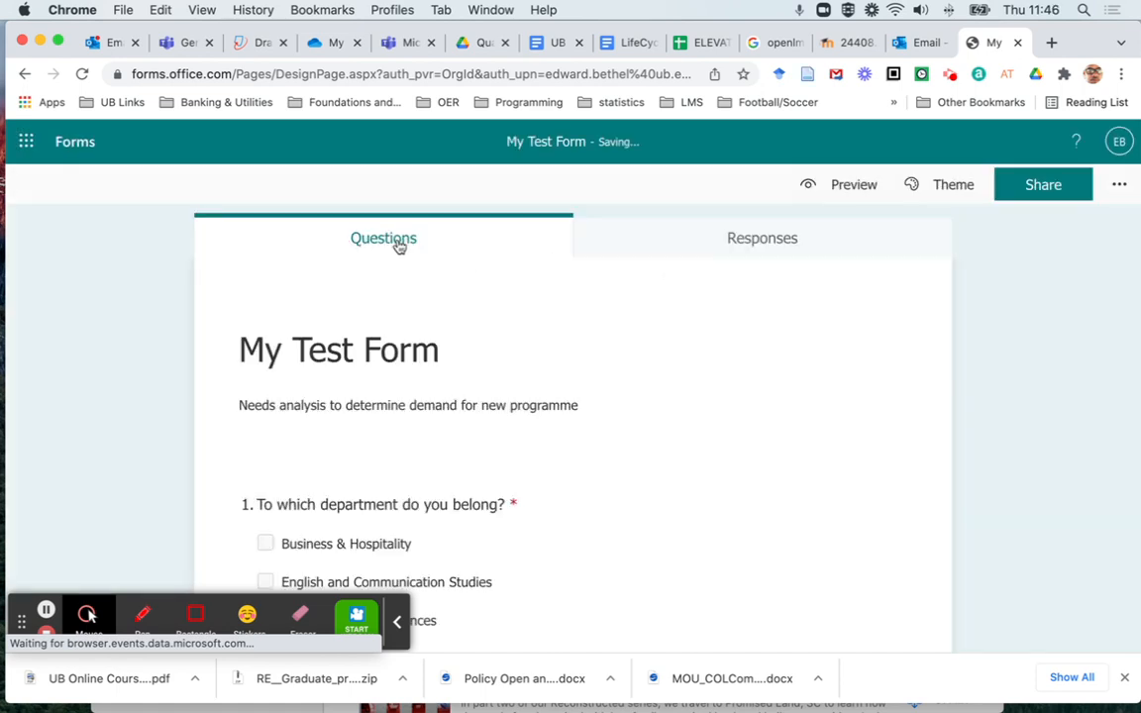
Open the responses summary of "My Test Form" and examine its statistics and export options
{"action": "left_click", "coordinate": [760, 240]}
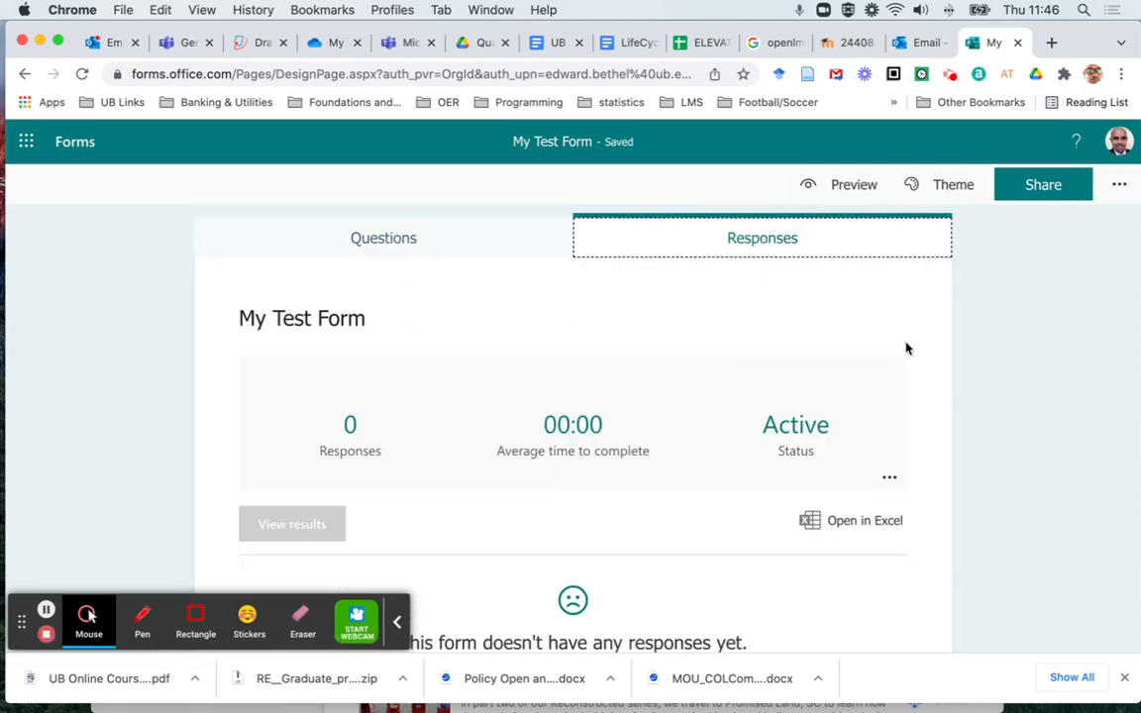
{"action": "scroll", "coordinate": [563, 460], "scroll_direction": "down", "scroll_amount": 3}
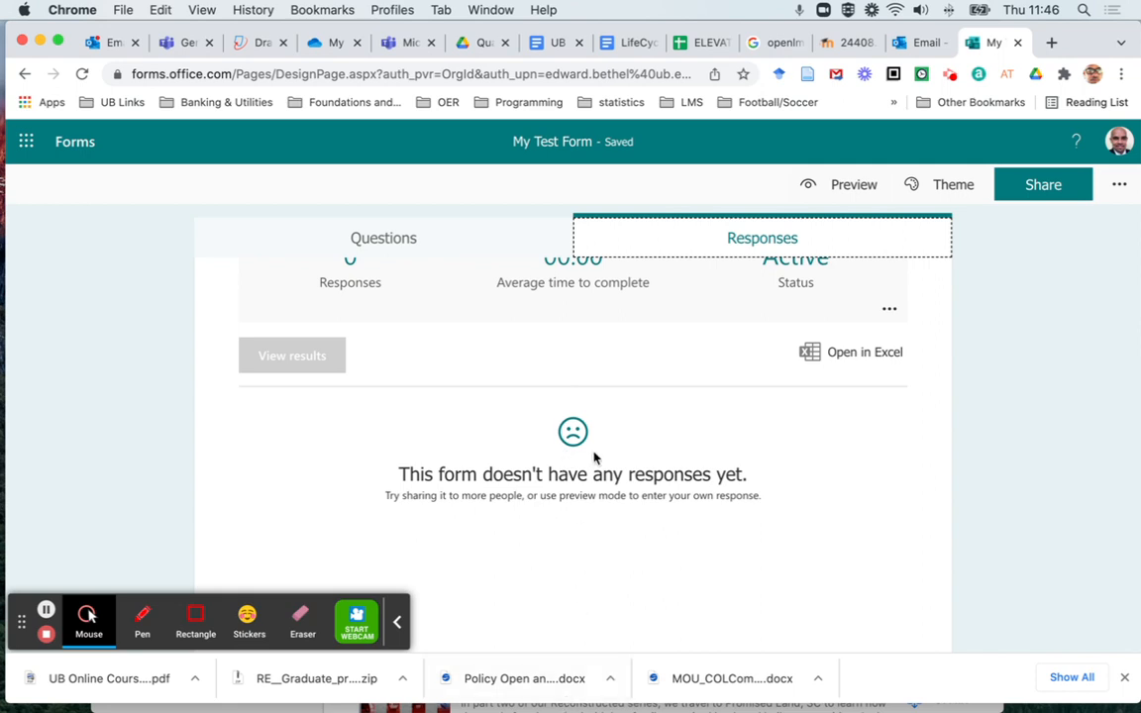
{"action": "scroll", "coordinate": [937, 336], "scroll_direction": "up", "scroll_amount": 2}
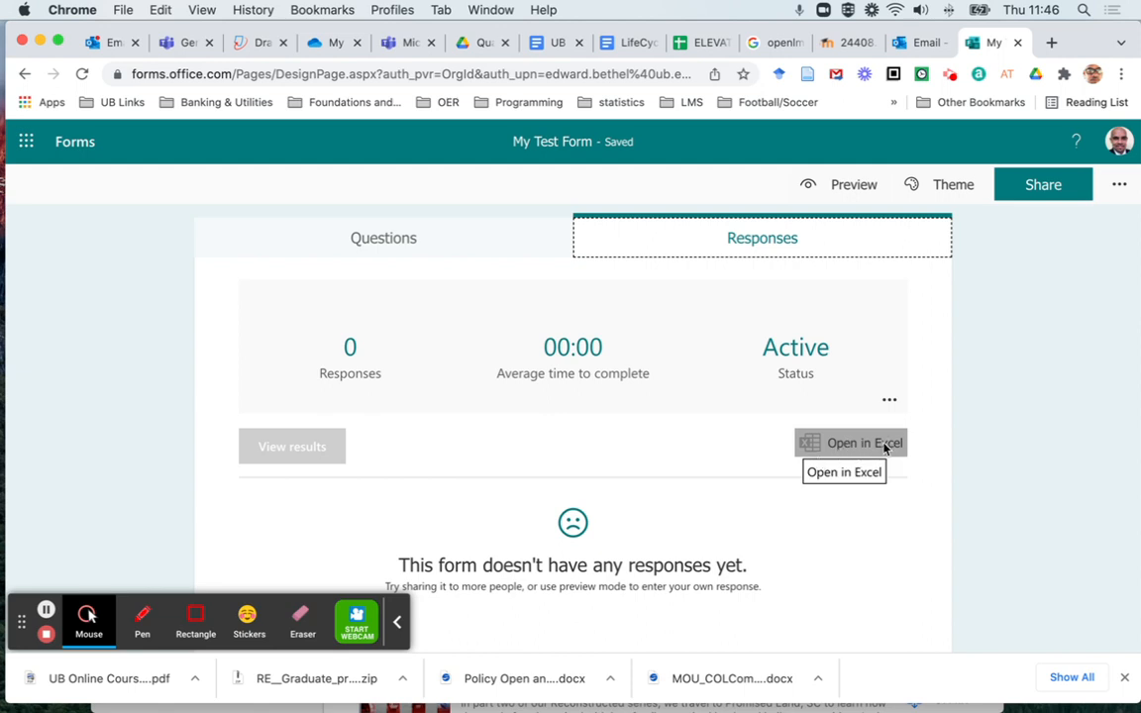
{"action": "scroll", "coordinate": [919, 407], "scroll_direction": "up", "scroll_amount": 2}
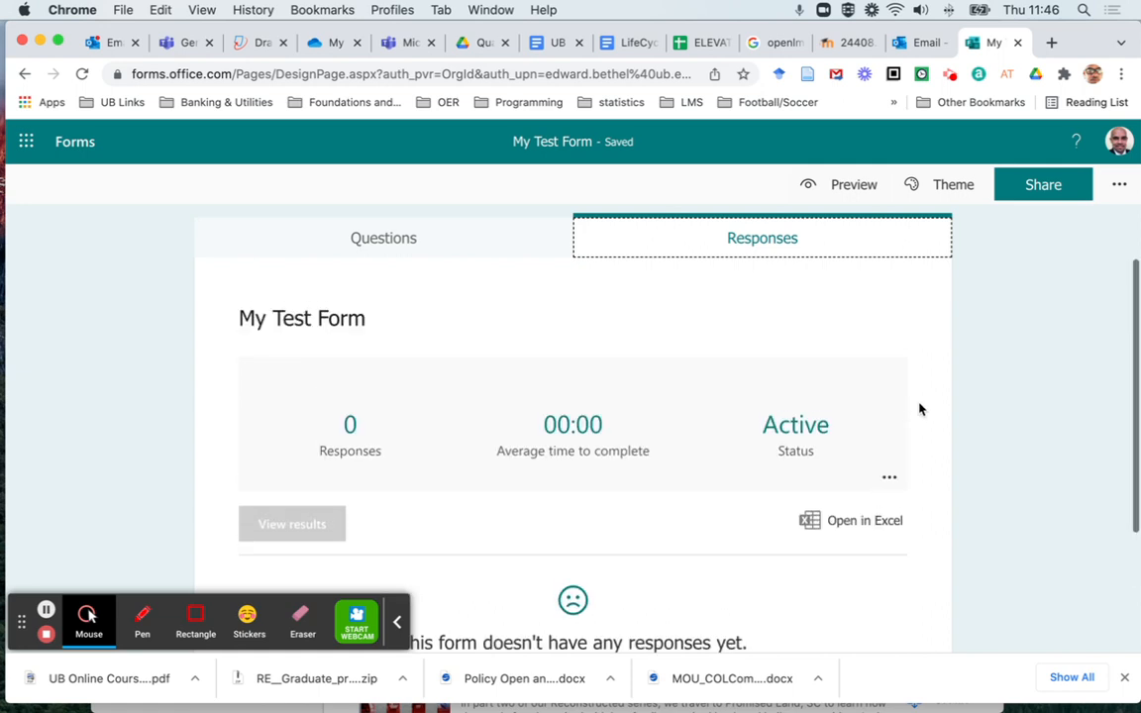
Go back to the list of recent forms and open "UB Online Course Evaluation Form"
{"action": "left_click", "coordinate": [24, 73]}
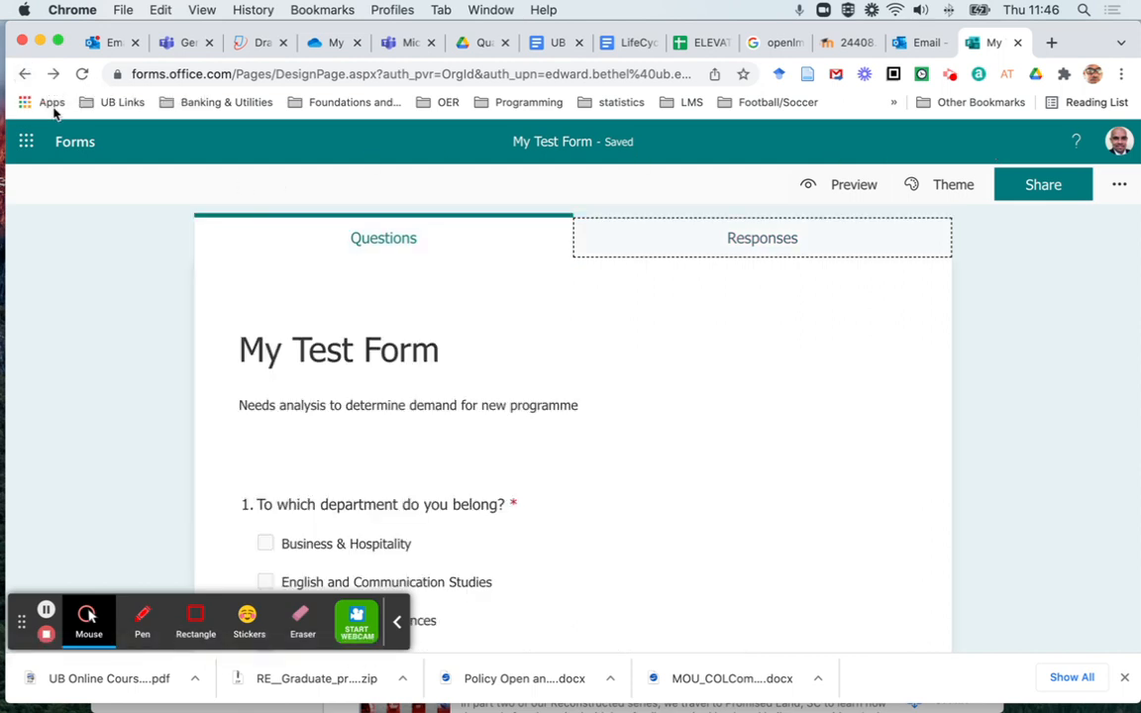
{"action": "left_click", "coordinate": [25, 75]}
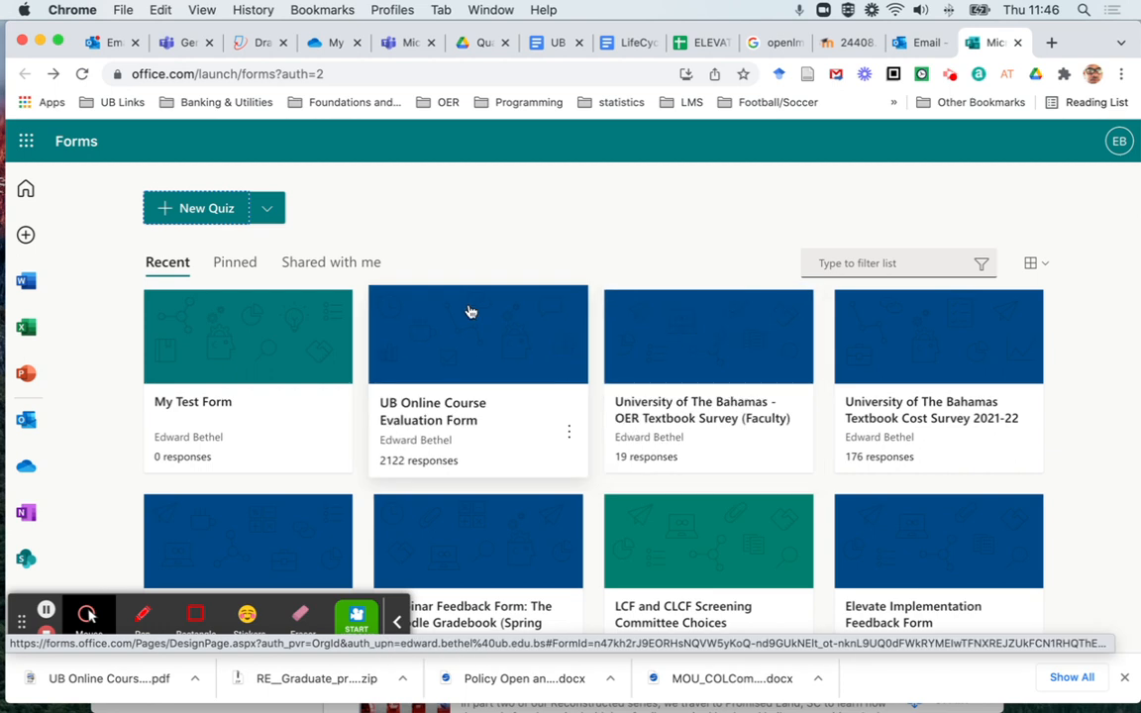
{"action": "left_click", "coordinate": [444, 421]}
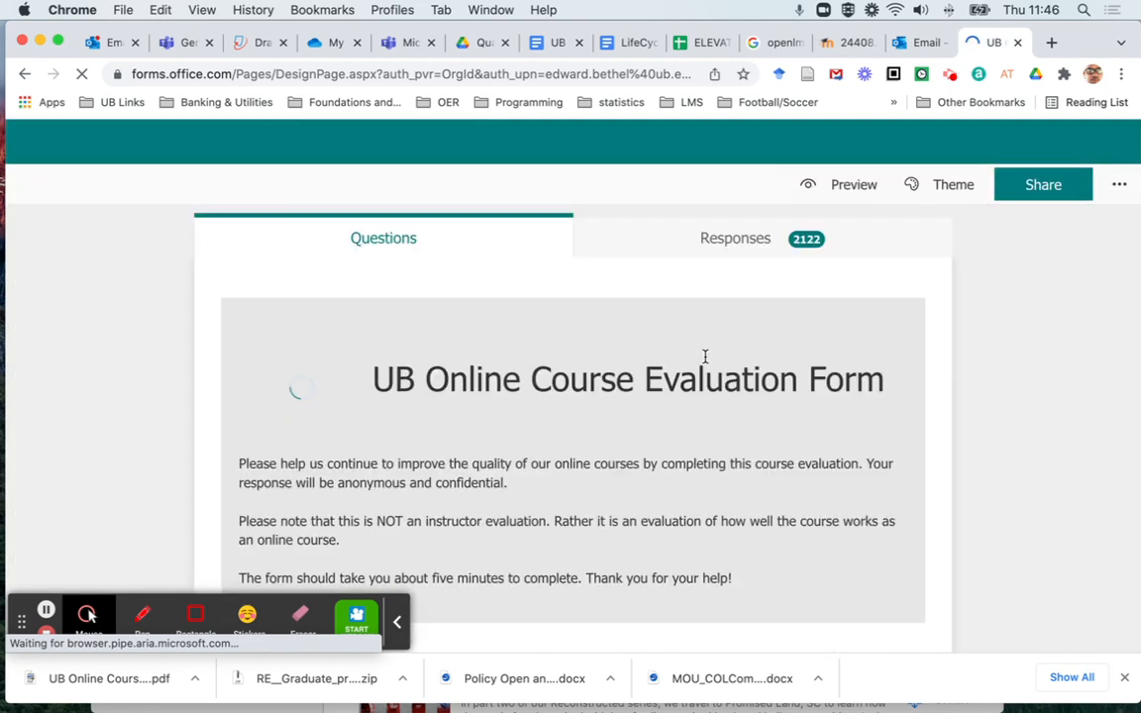
{"action": "scroll", "coordinate": [475, 317], "scroll_direction": "down", "scroll_amount": 5}
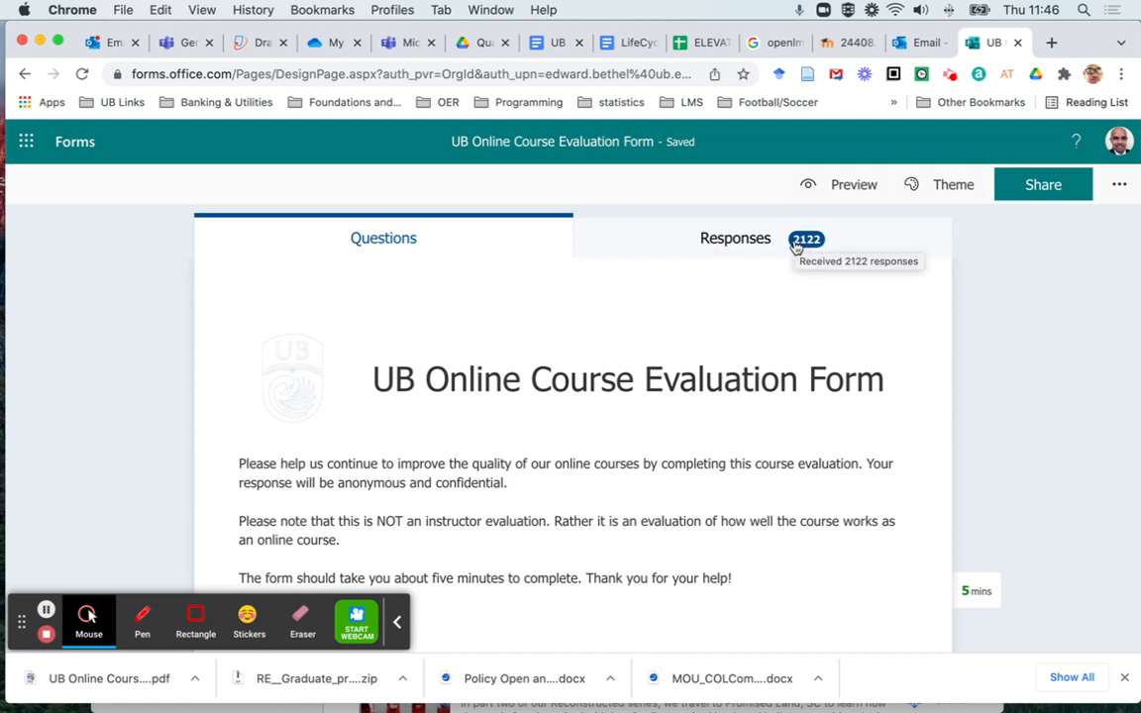
Examine the evaluation form's responses summary, including the answers and charts for each question
{"action": "left_click", "coordinate": [733, 241]}
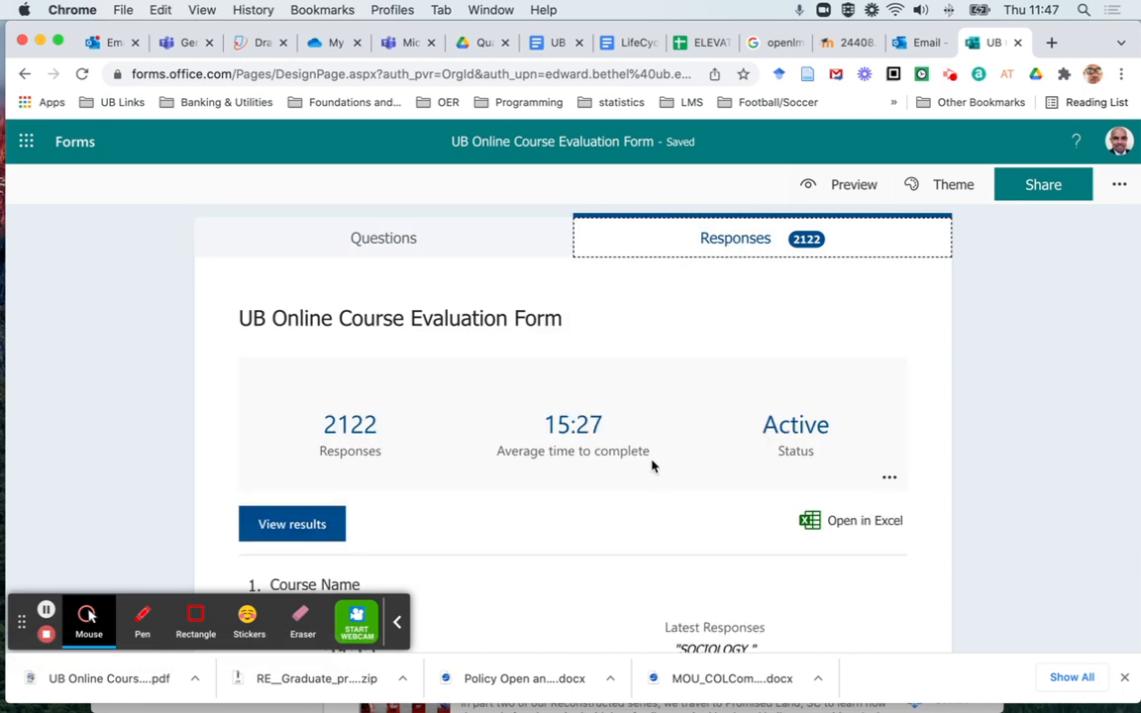
{"action": "scroll", "coordinate": [652, 466], "scroll_direction": "down", "scroll_amount": 5}
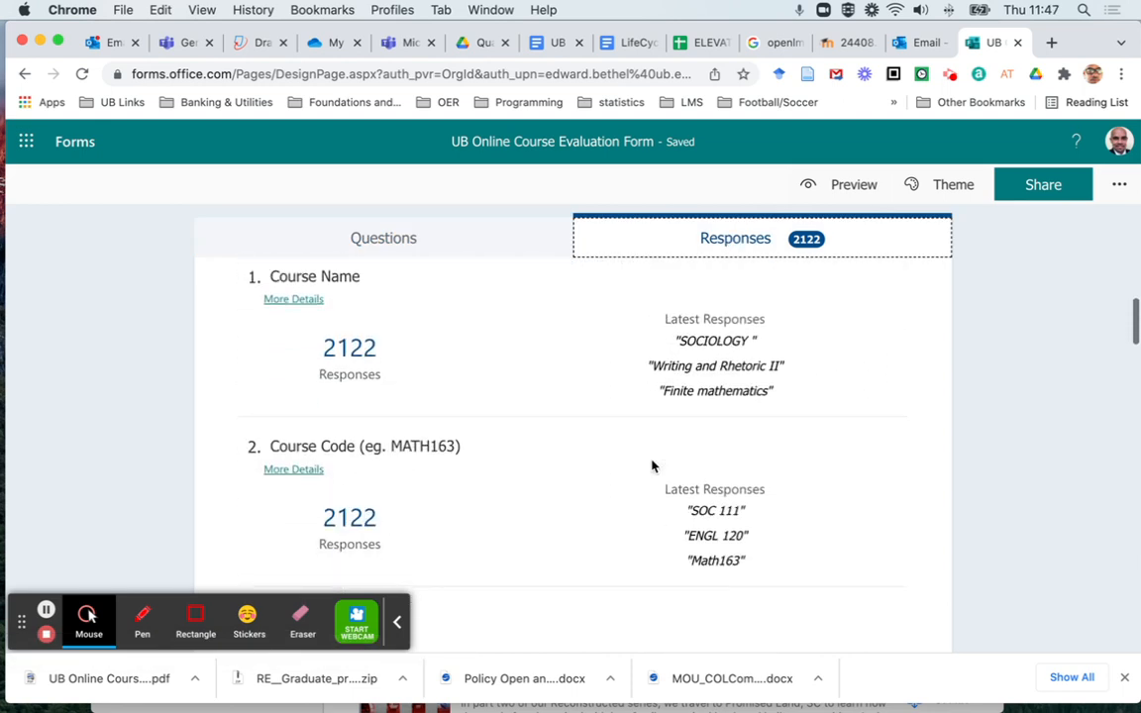
{"action": "scroll", "coordinate": [652, 466], "scroll_direction": "down", "scroll_amount": 8}
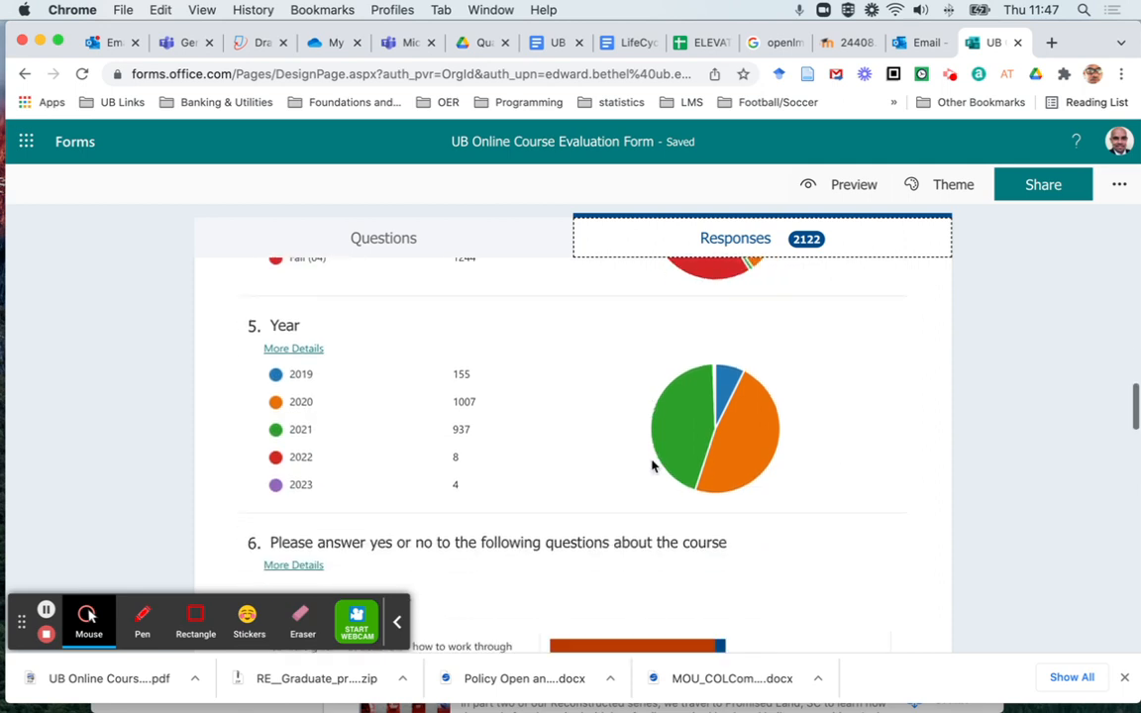
{"action": "scroll", "coordinate": [651, 465], "scroll_direction": "down", "scroll_amount": 10}
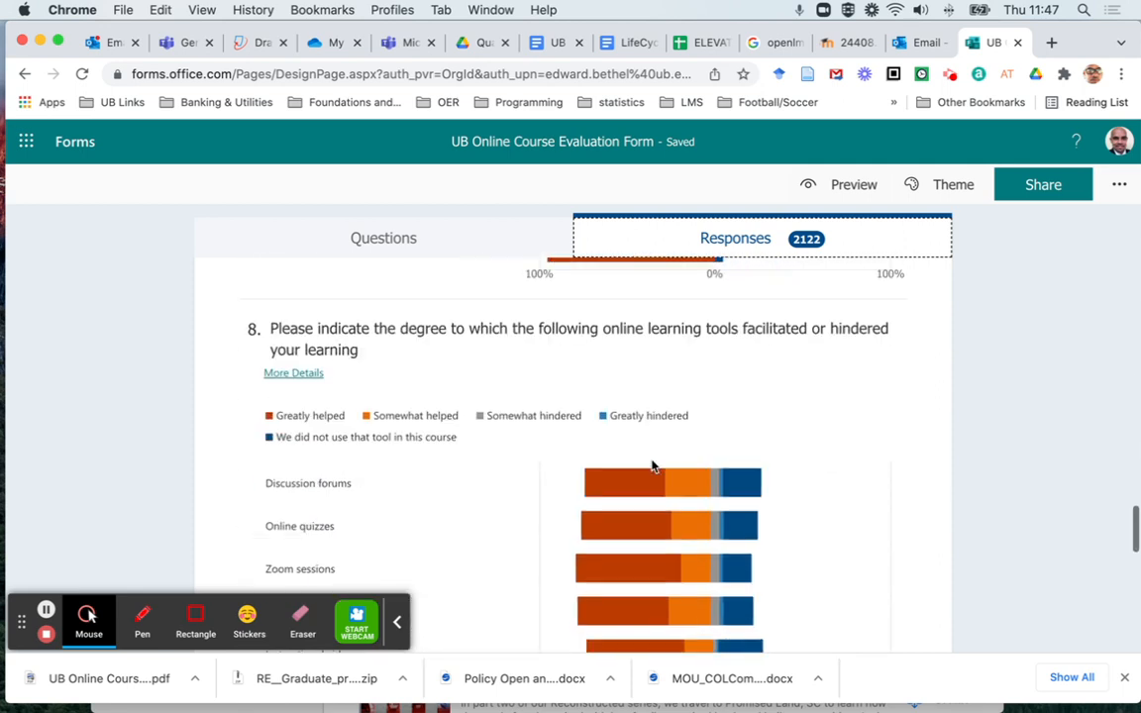
{"action": "scroll", "coordinate": [651, 466], "scroll_direction": "down", "scroll_amount": 6}
{"action": "scroll", "coordinate": [652, 466], "scroll_direction": "up", "scroll_amount": 20}
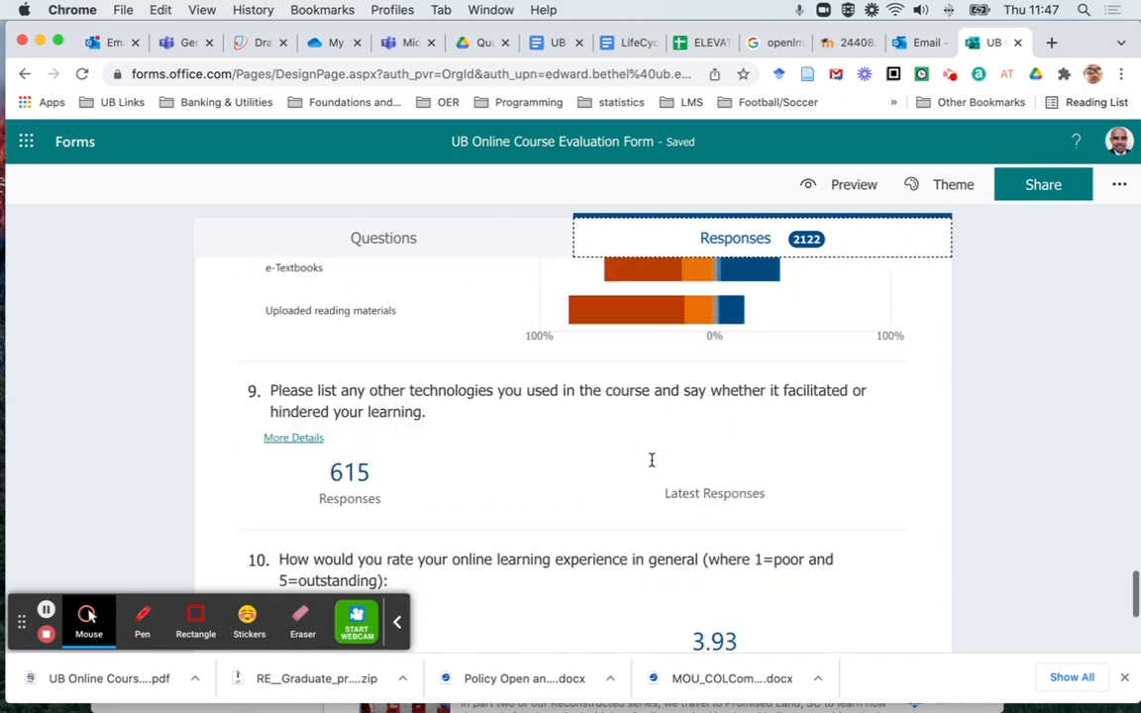
{"action": "scroll", "coordinate": [651, 465], "scroll_direction": "up", "scroll_amount": 8}
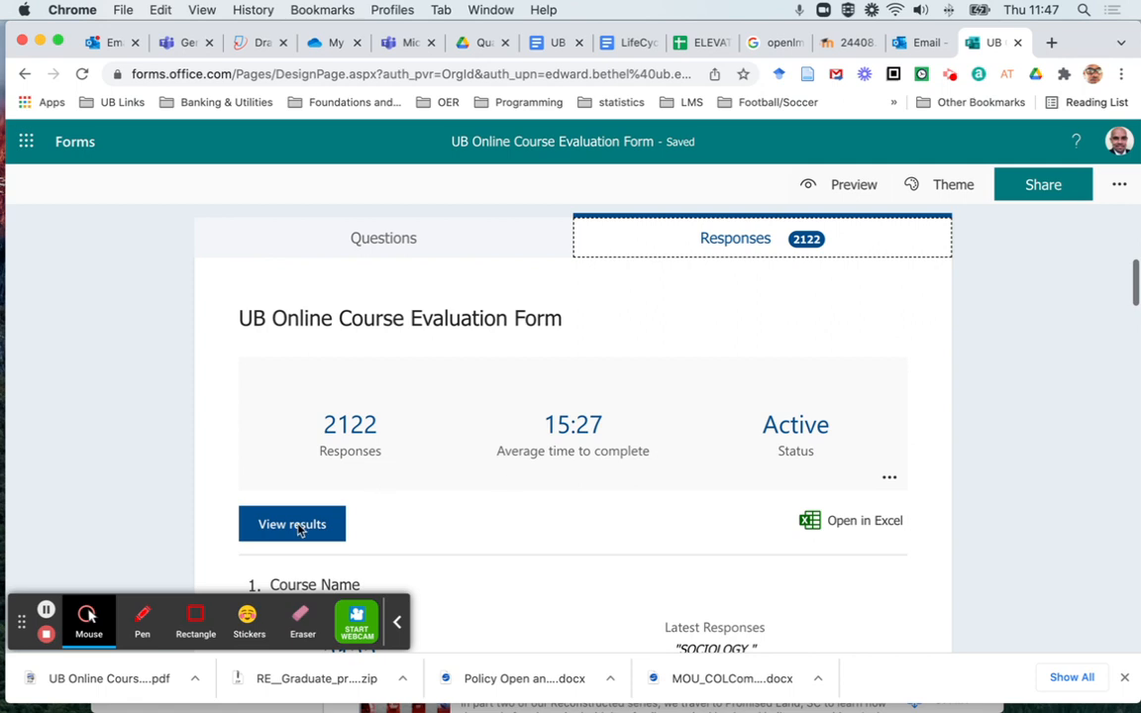
View the individual results of the first respondent, then return to the responses summary
{"action": "scroll", "coordinate": [491, 548], "scroll_direction": "down", "scroll_amount": 3}
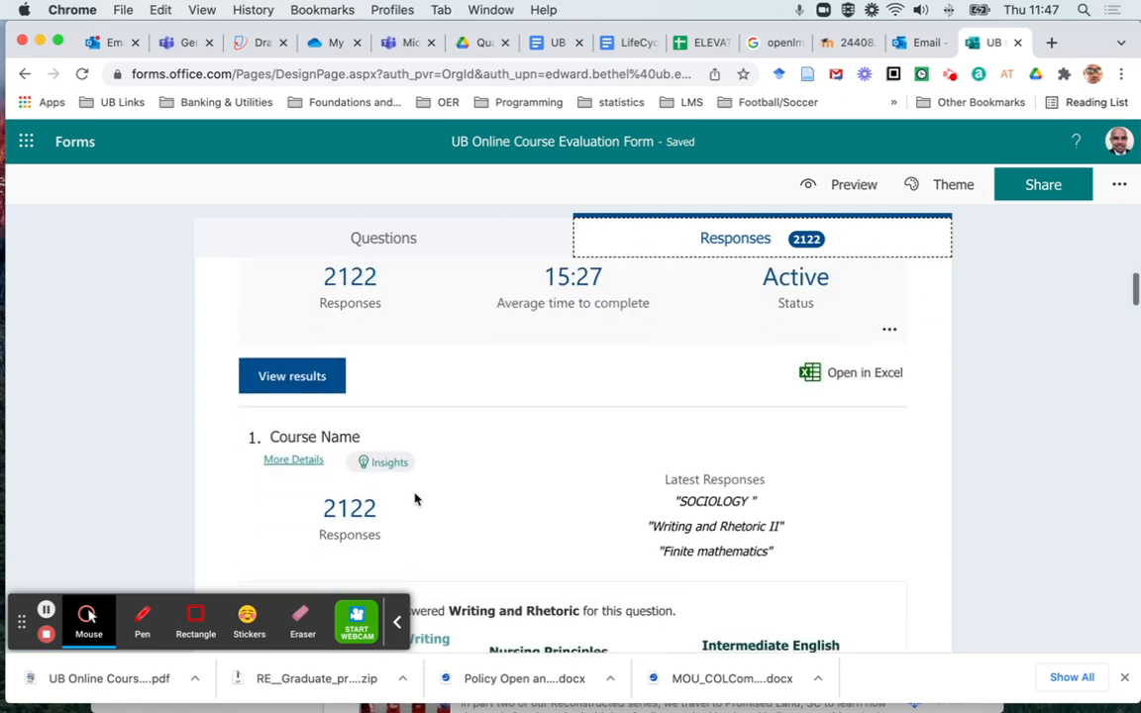
{"action": "left_click", "coordinate": [284, 376]}
{"action": "scroll", "coordinate": [737, 435], "scroll_direction": "down", "scroll_amount": 5}
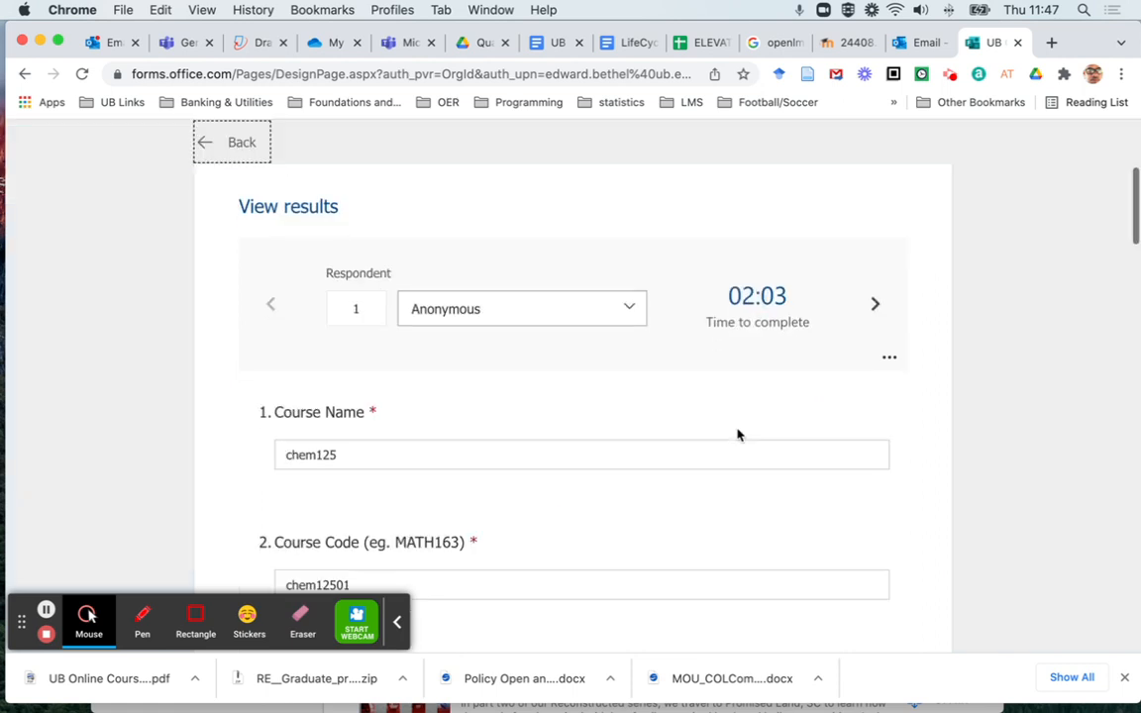
{"action": "scroll", "coordinate": [738, 435], "scroll_direction": "up", "scroll_amount": 5}
{"action": "left_click", "coordinate": [358, 313]}
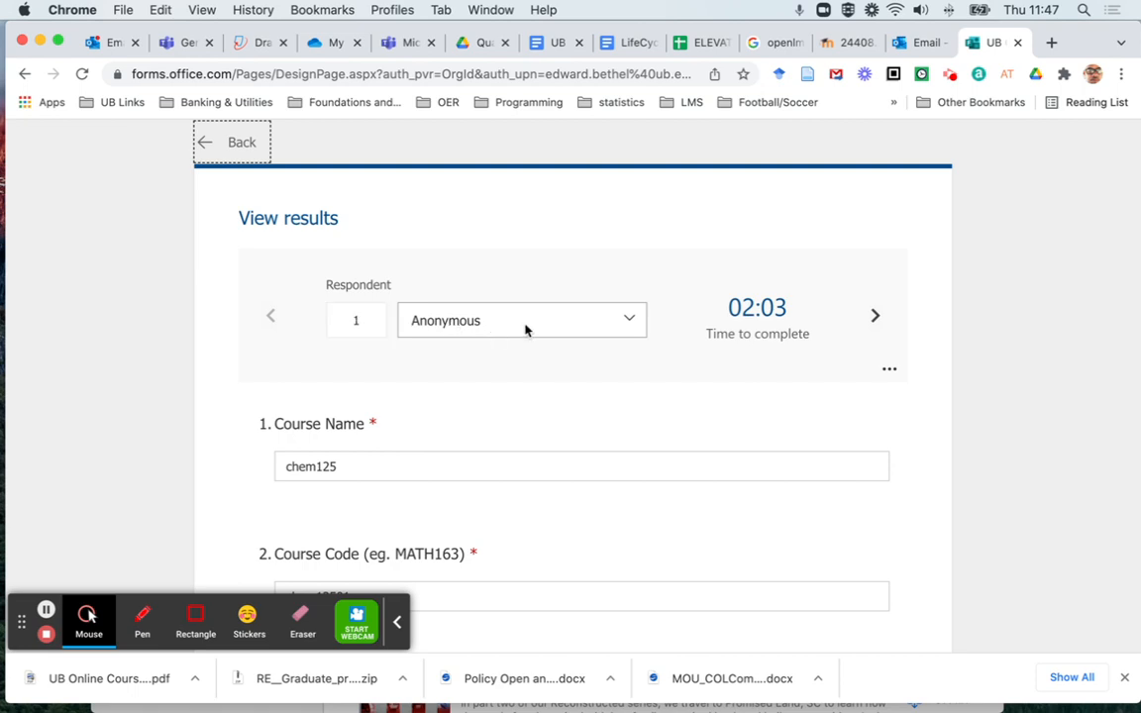
{"action": "left_click", "coordinate": [236, 145]}
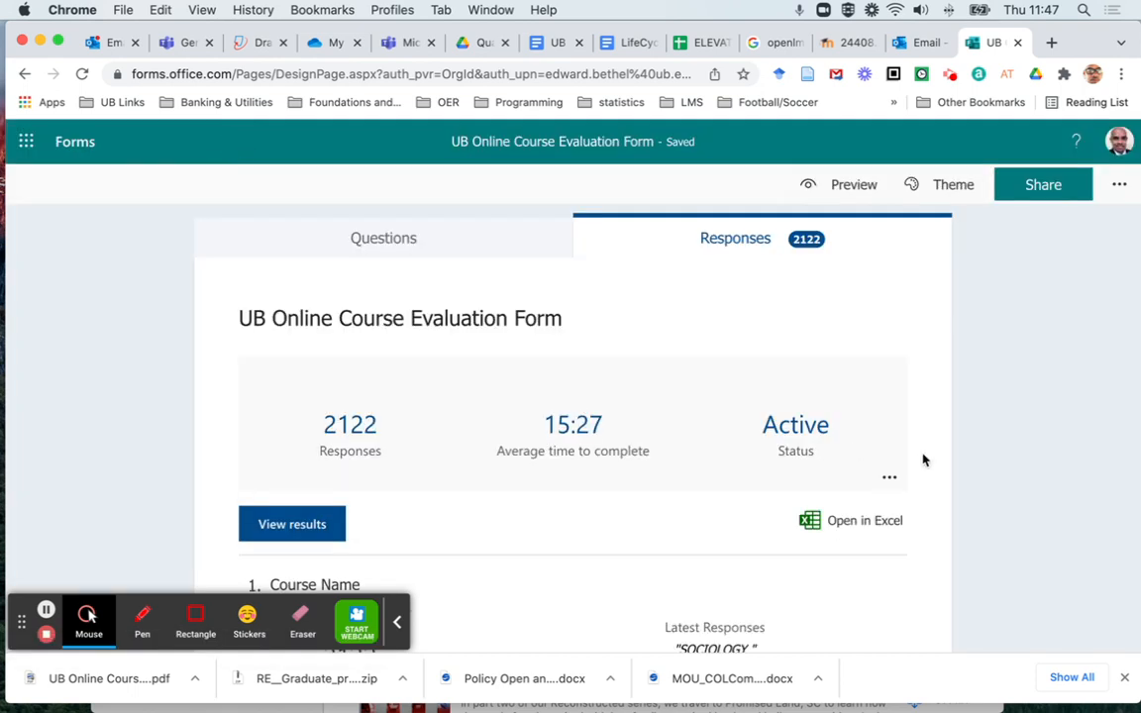
Export the course evaluation responses to Excel and save the workbook in the Policy folder under the suggested file name
{"action": "left_click", "coordinate": [869, 525]}
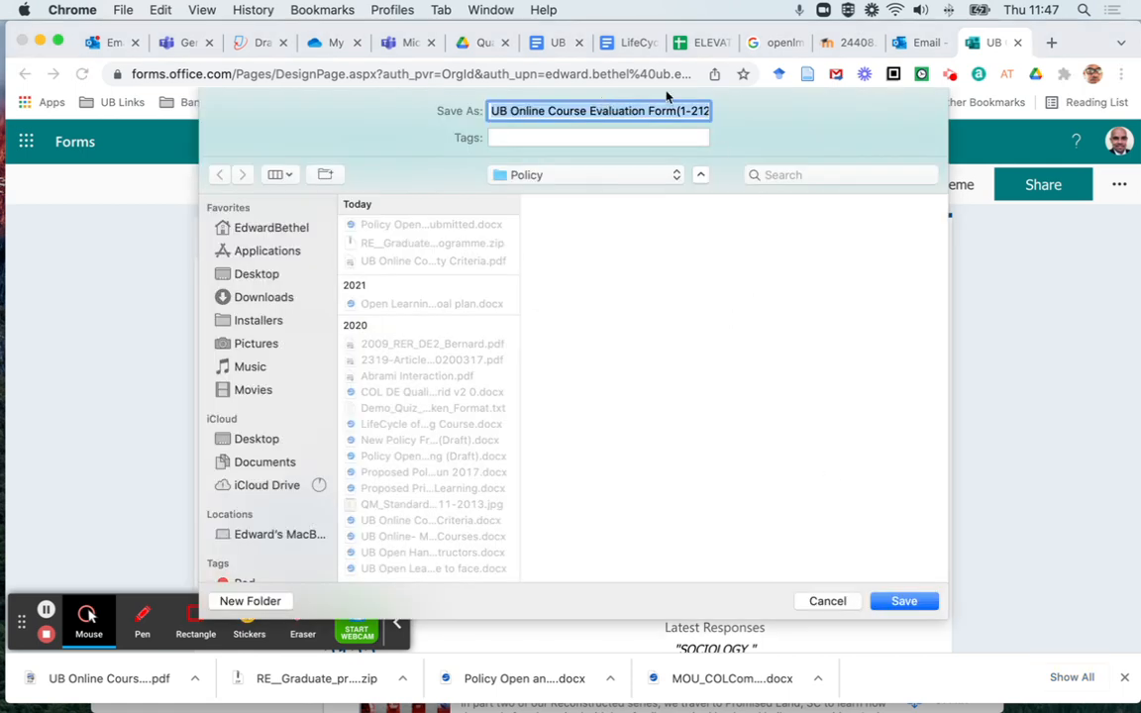
{"action": "left_click", "coordinate": [903, 602]}
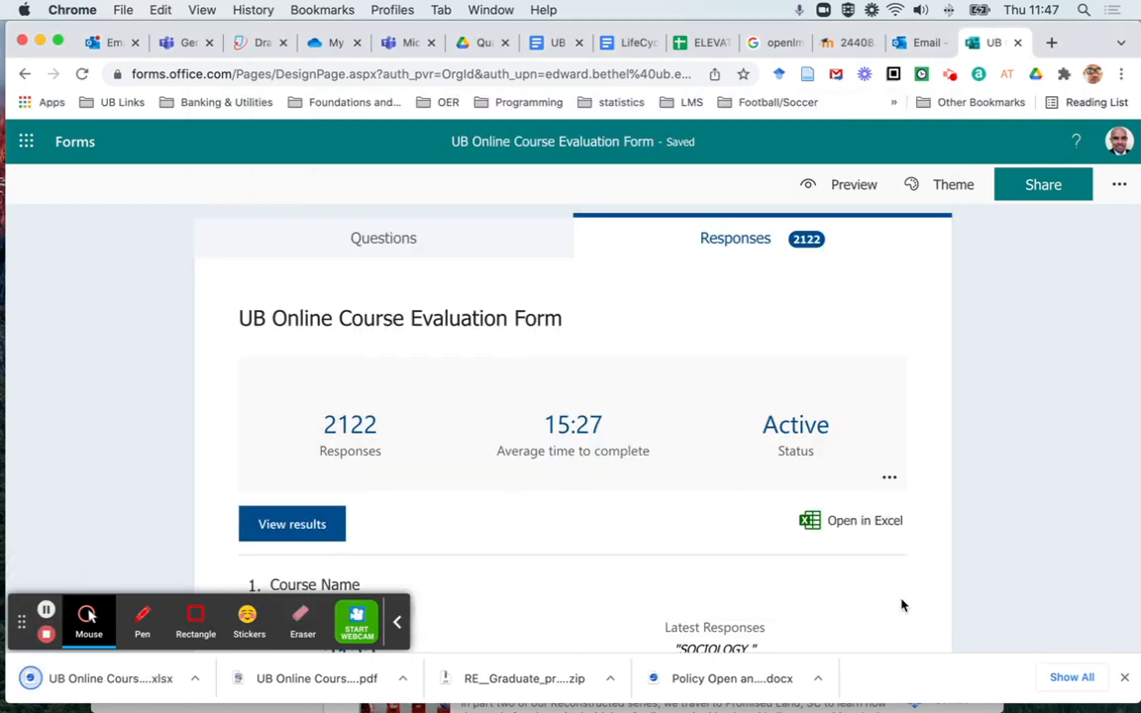